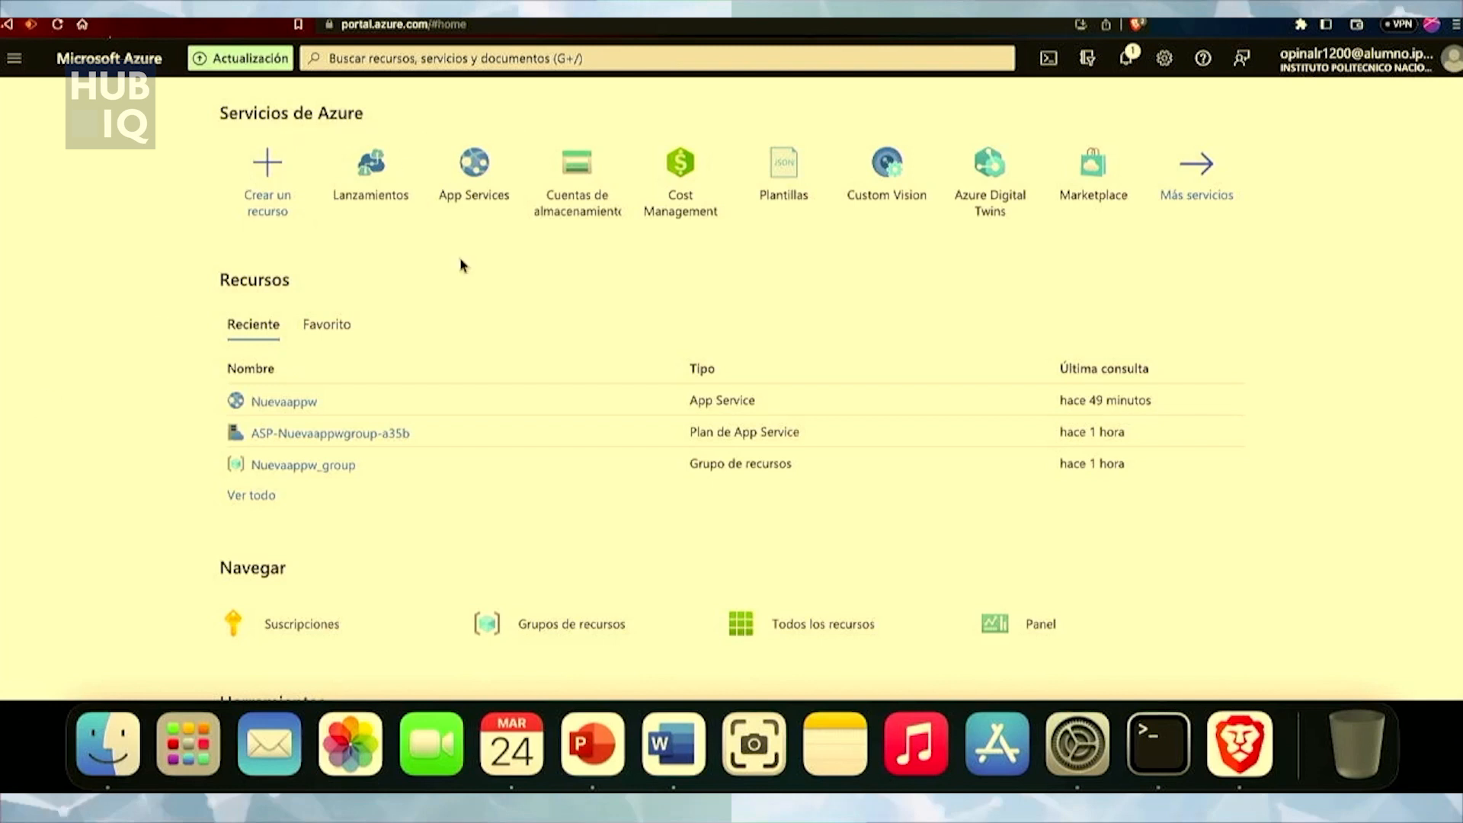
- Start creating a new web app from the App Services list
left_click(478, 159)
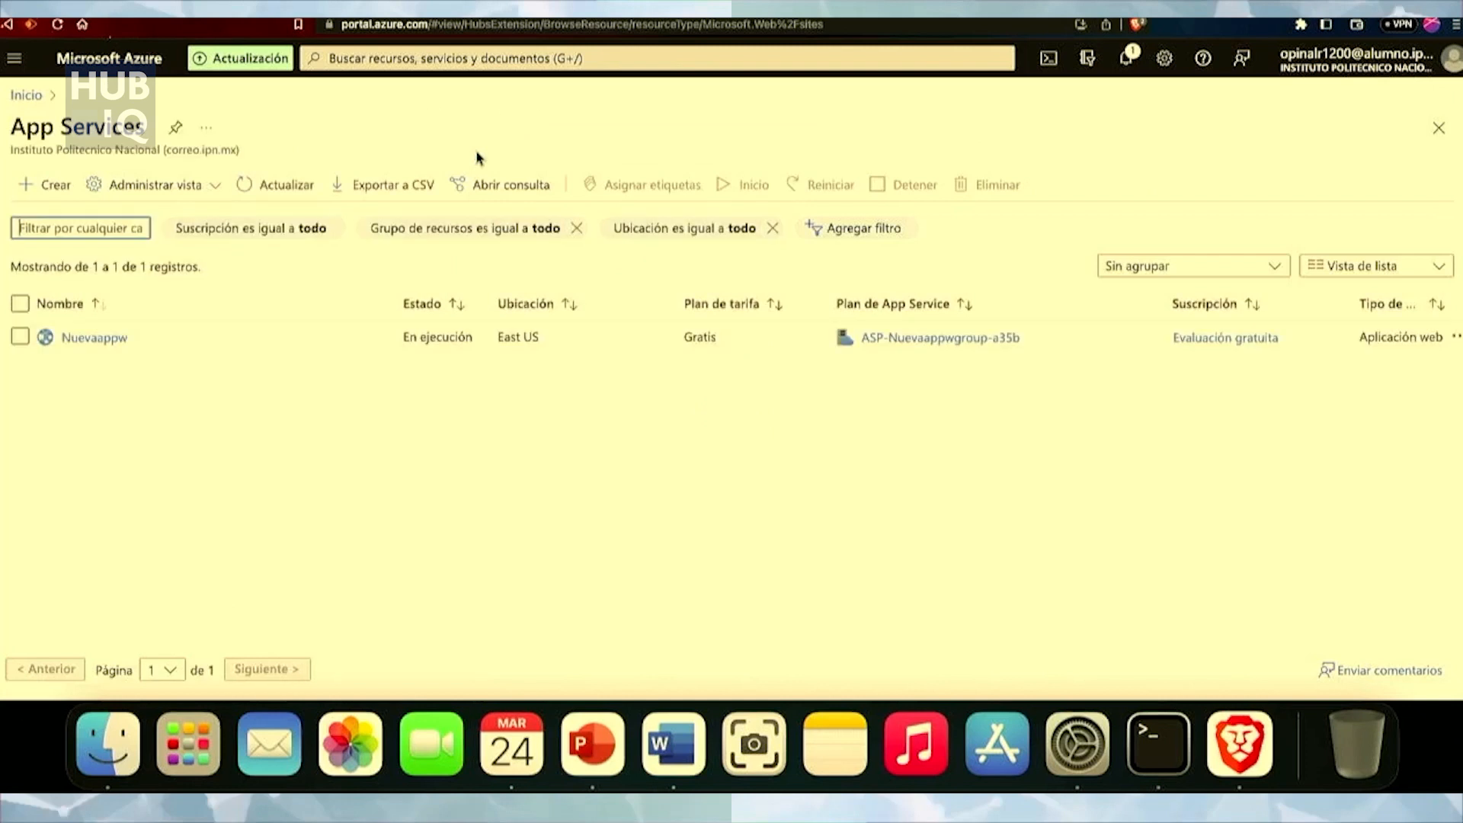
left_click(55, 188)
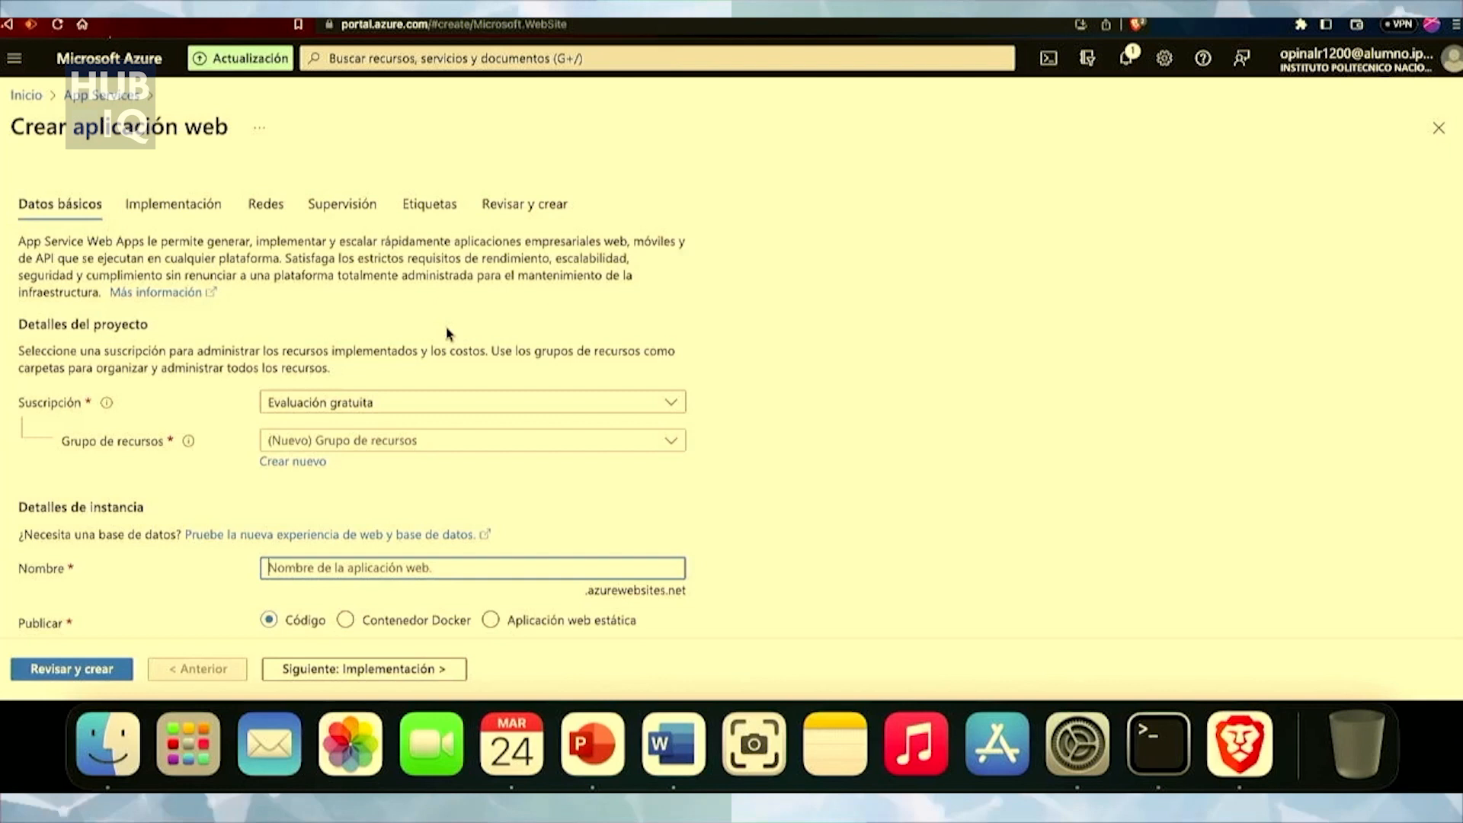
left_click(890, 404)
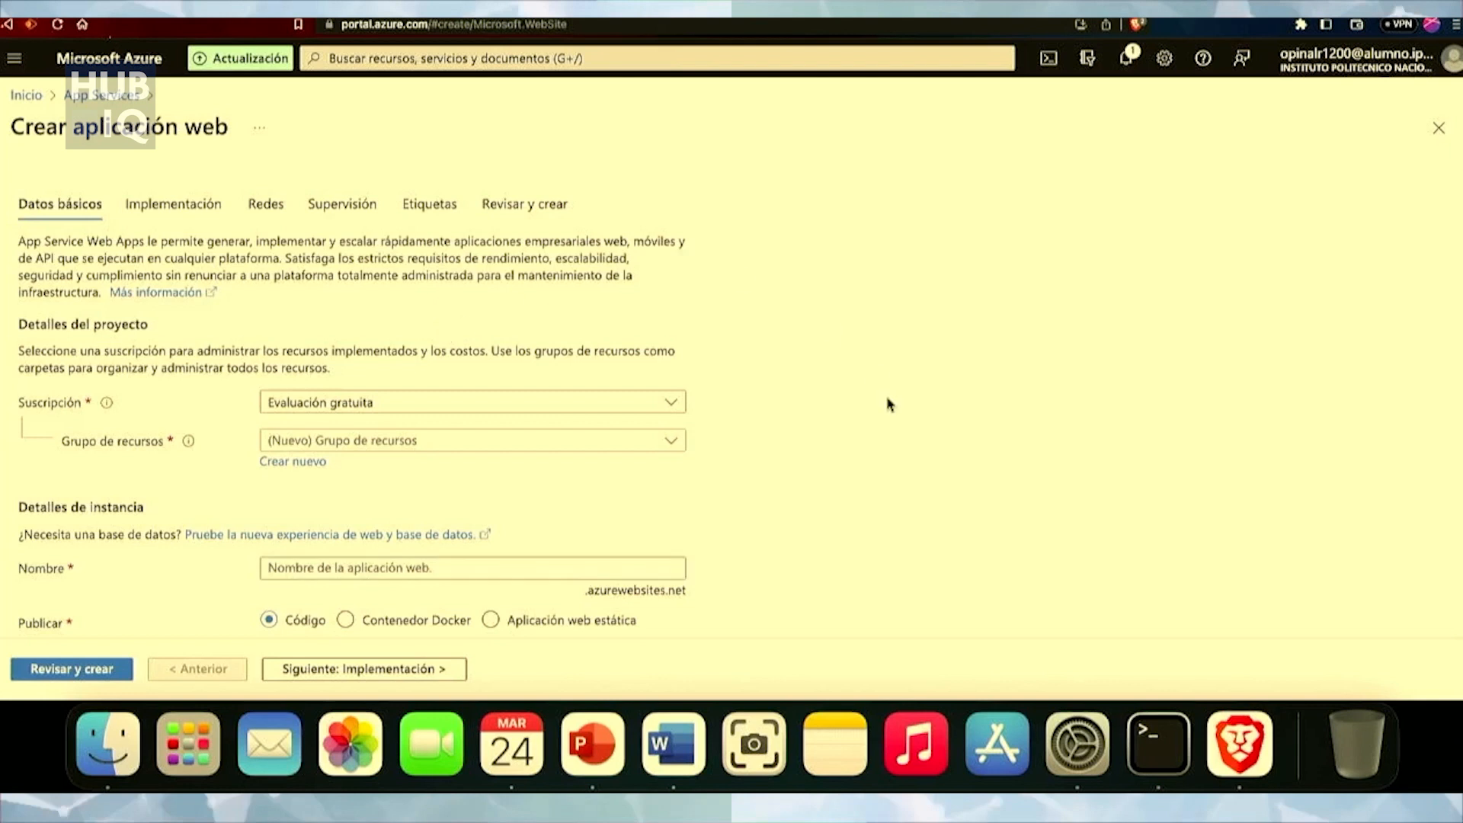
- Name the web app pruebawebpage in the instance details
scroll(890, 404, "down", 2)
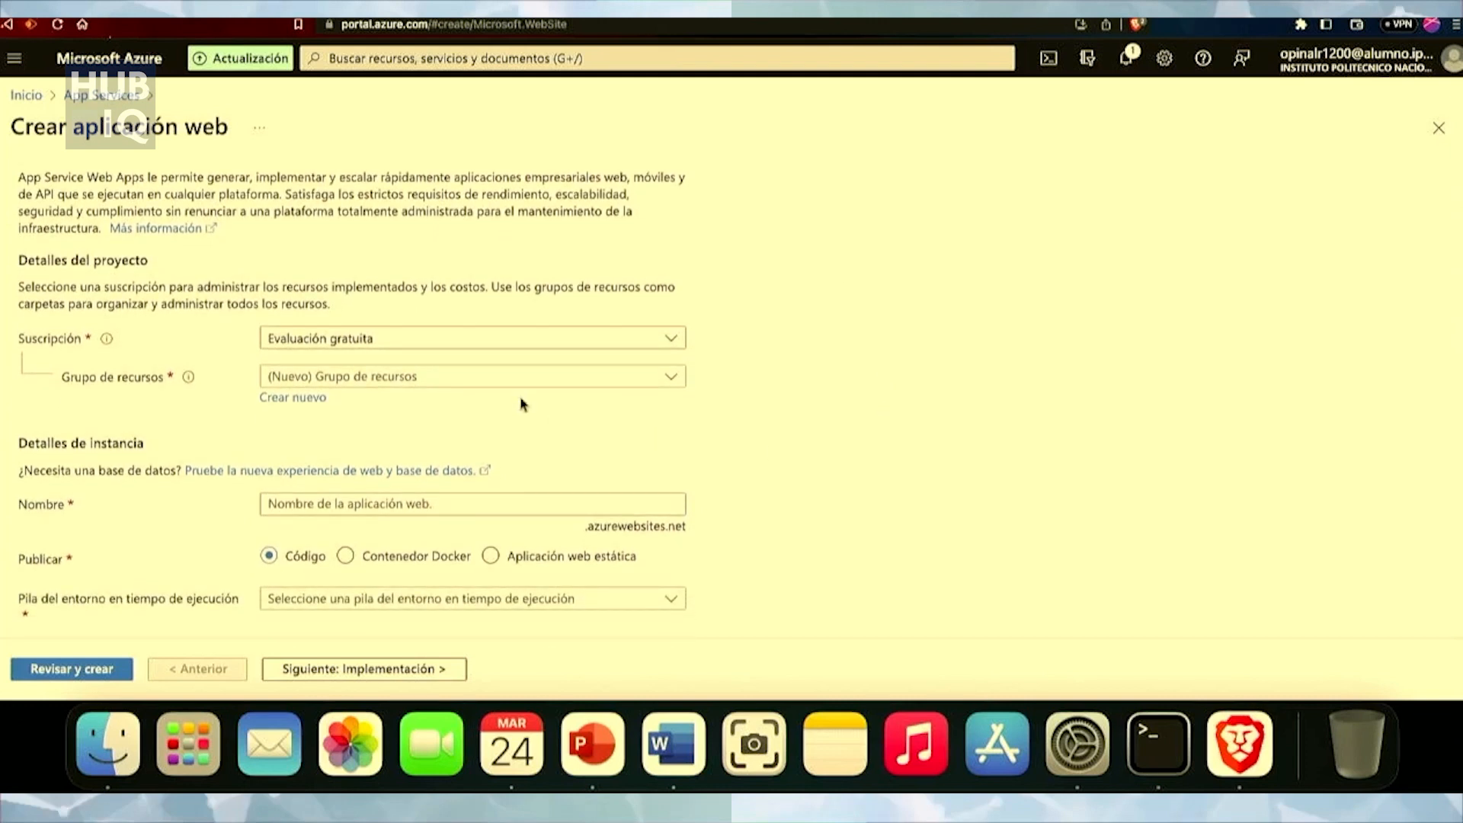
scroll(454, 431, "down", 3)
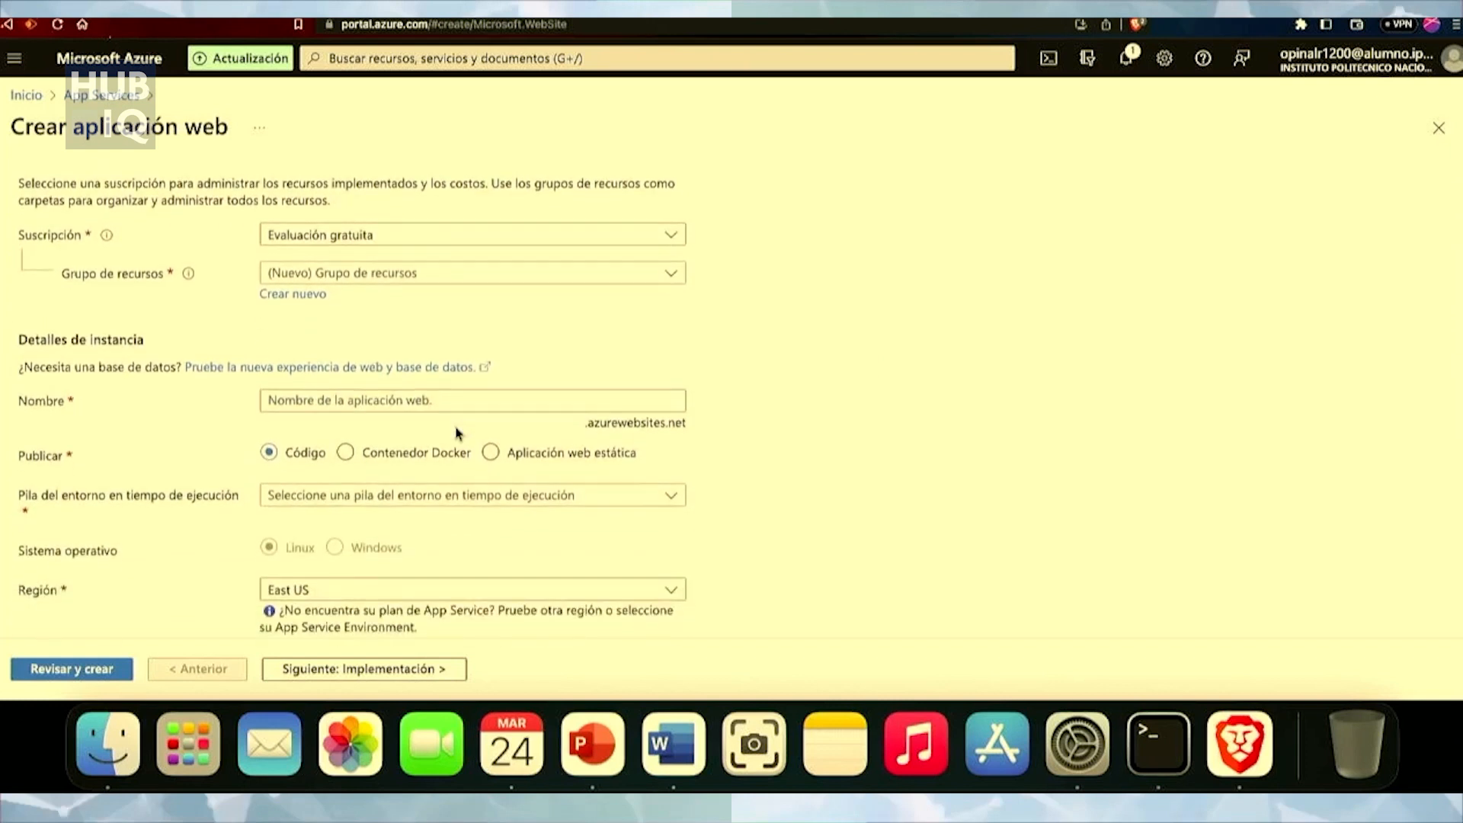
left_click(381, 397)
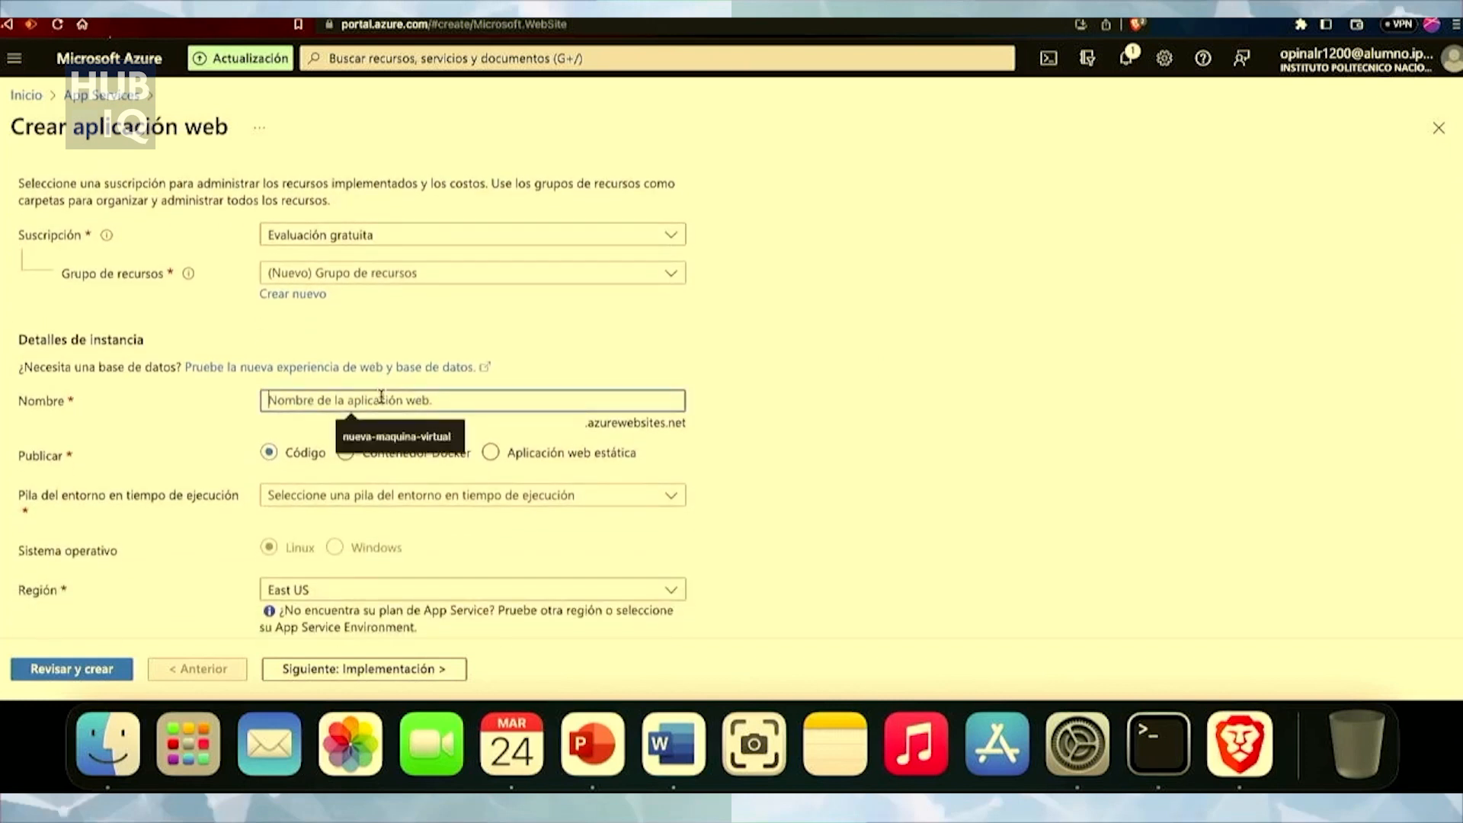
type("prueb")
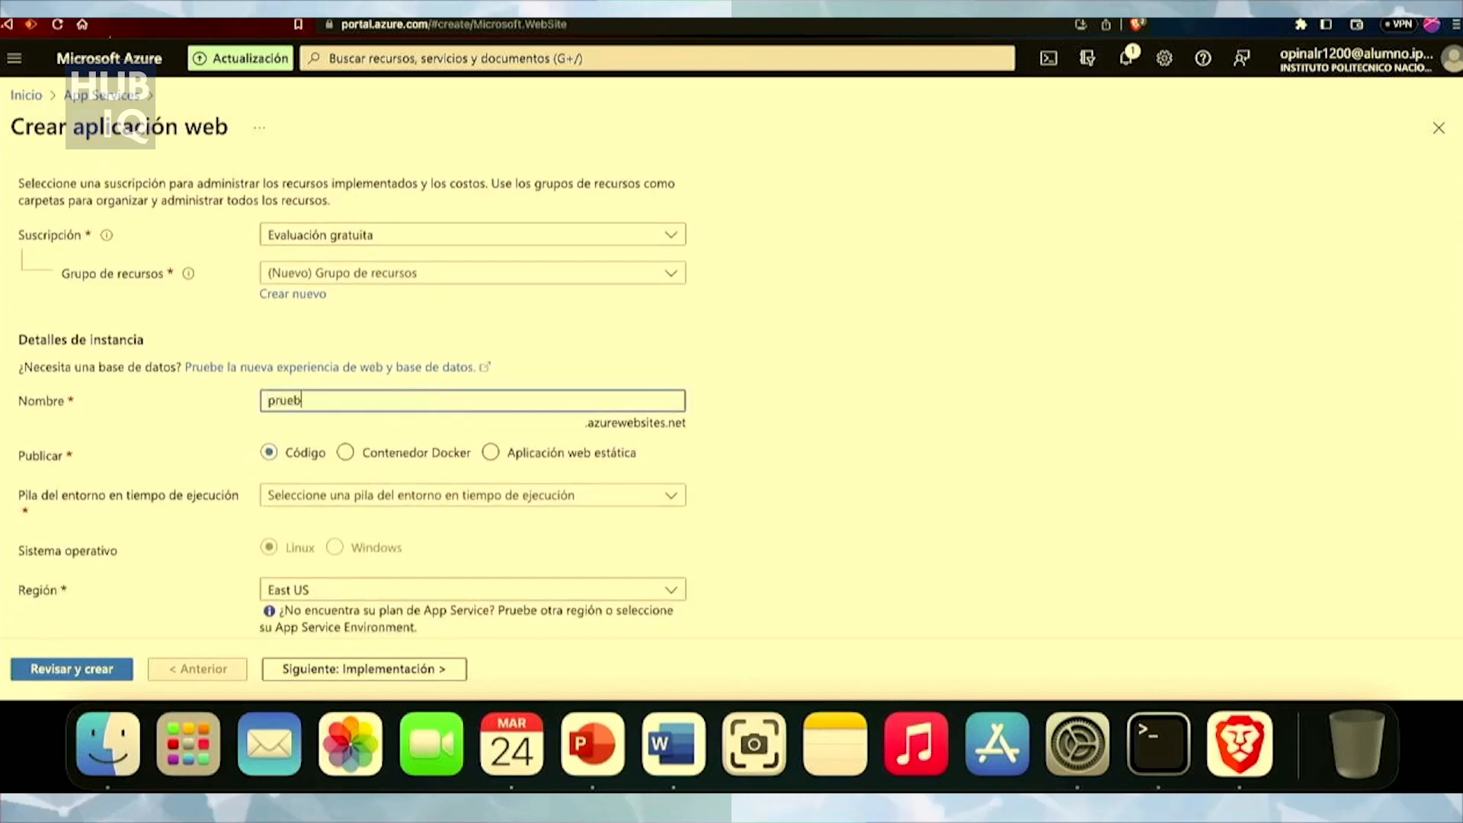
type("a_")
key("BackSpace")
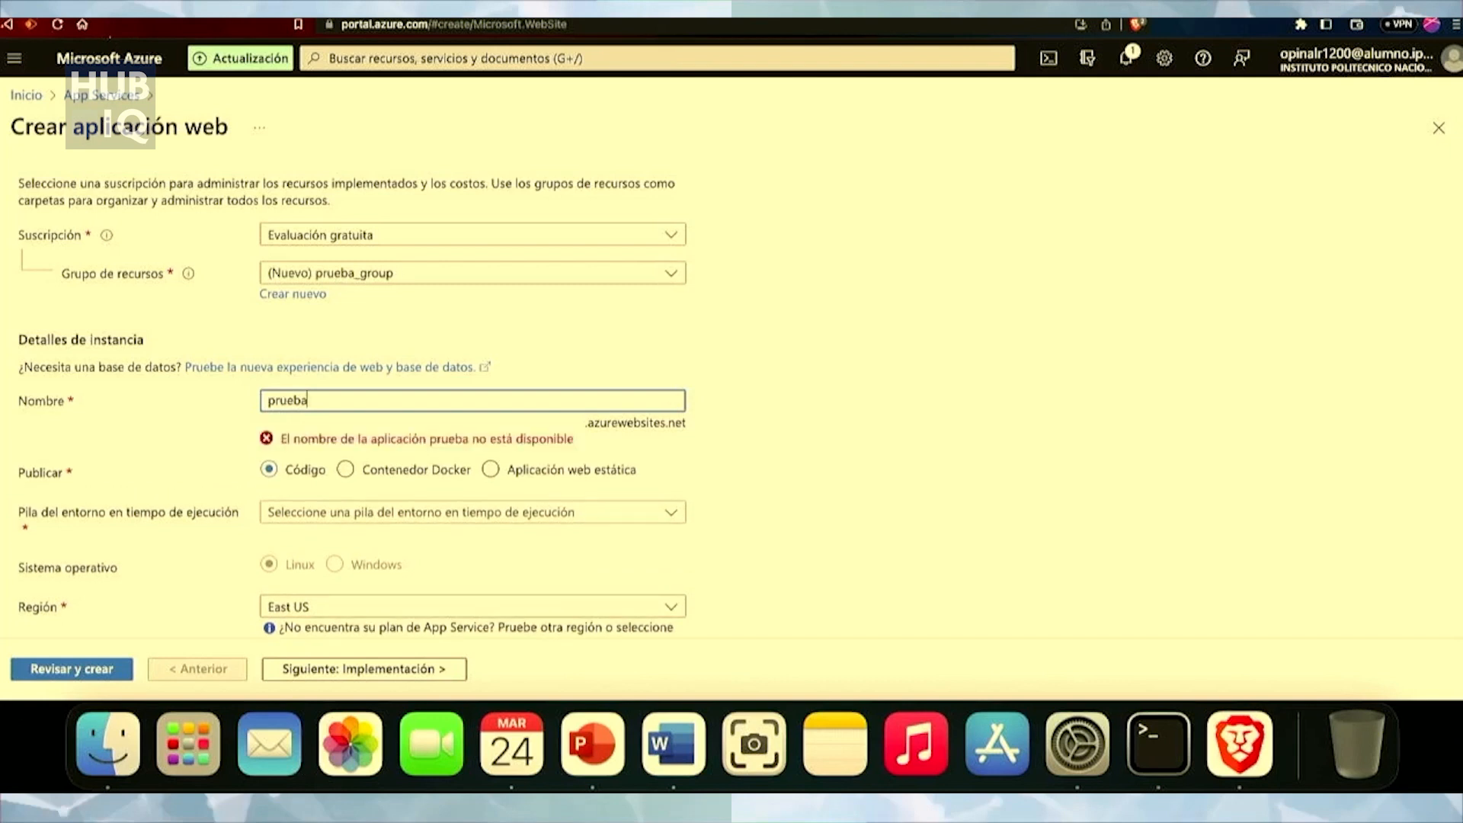
type("webpage")
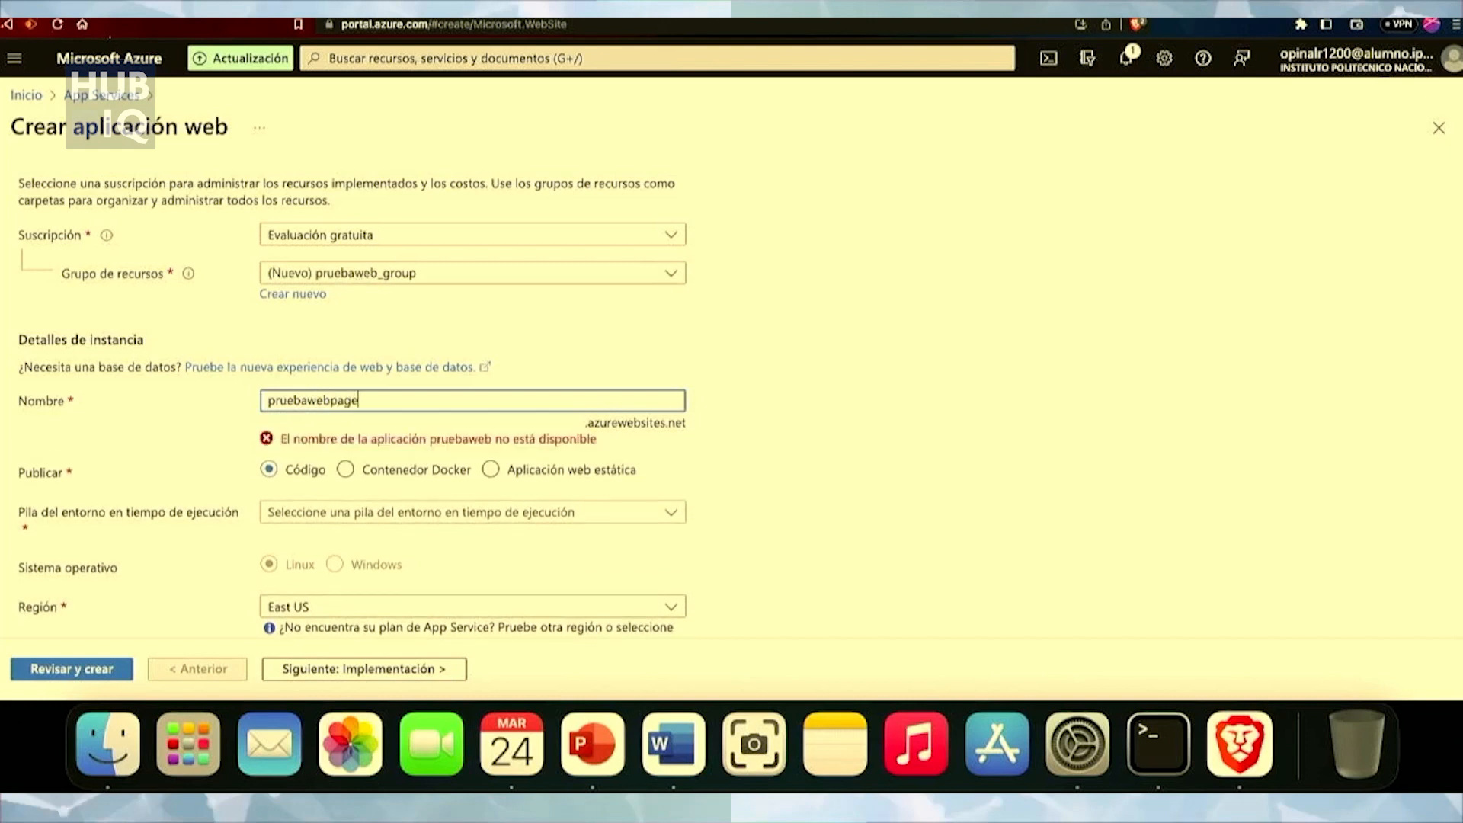
left_click(824, 402)
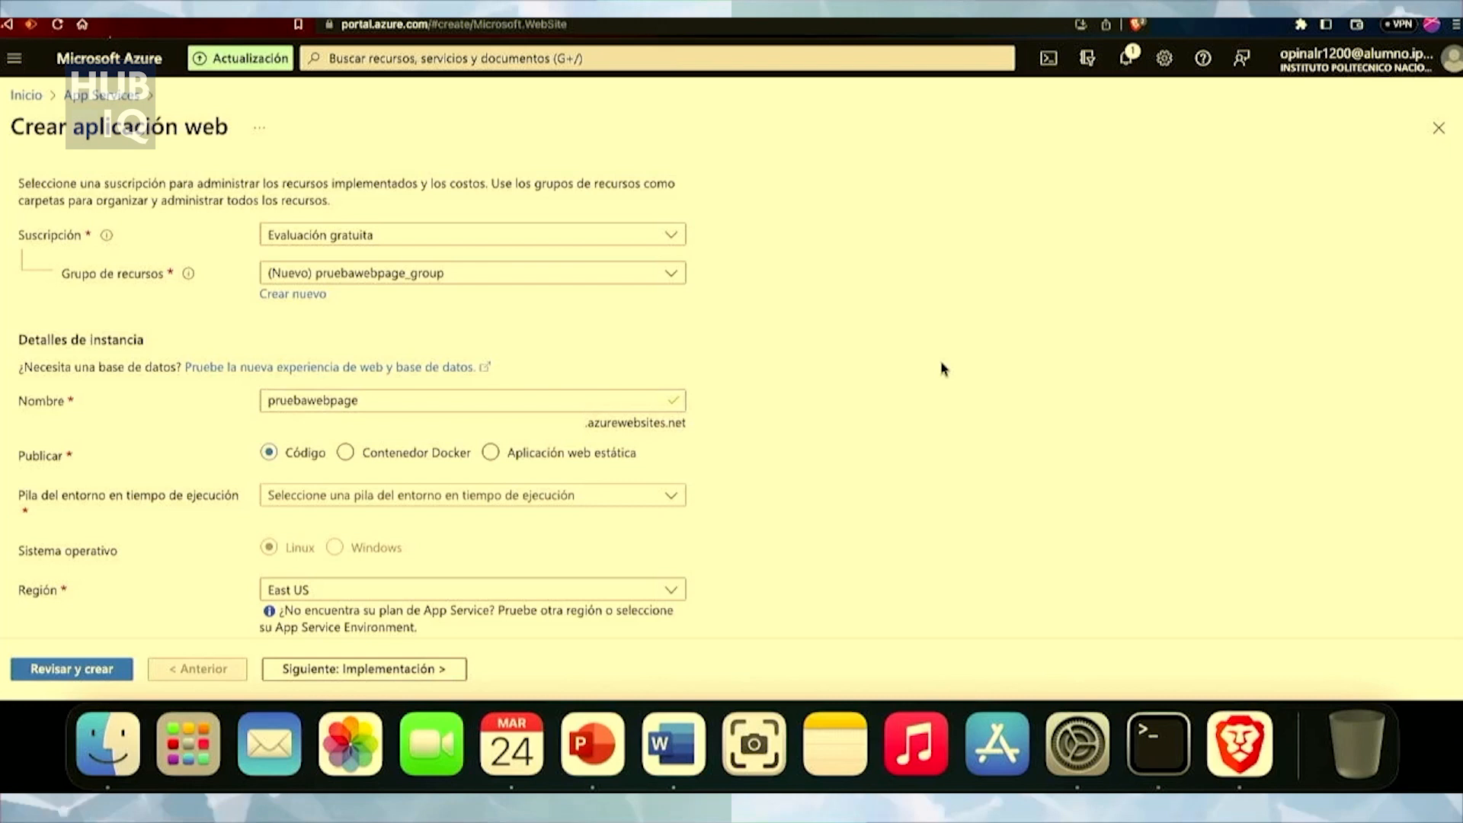
- Set the web app's runtime stack to .NET 7 (STS)
scroll(941, 364, "down", 3)
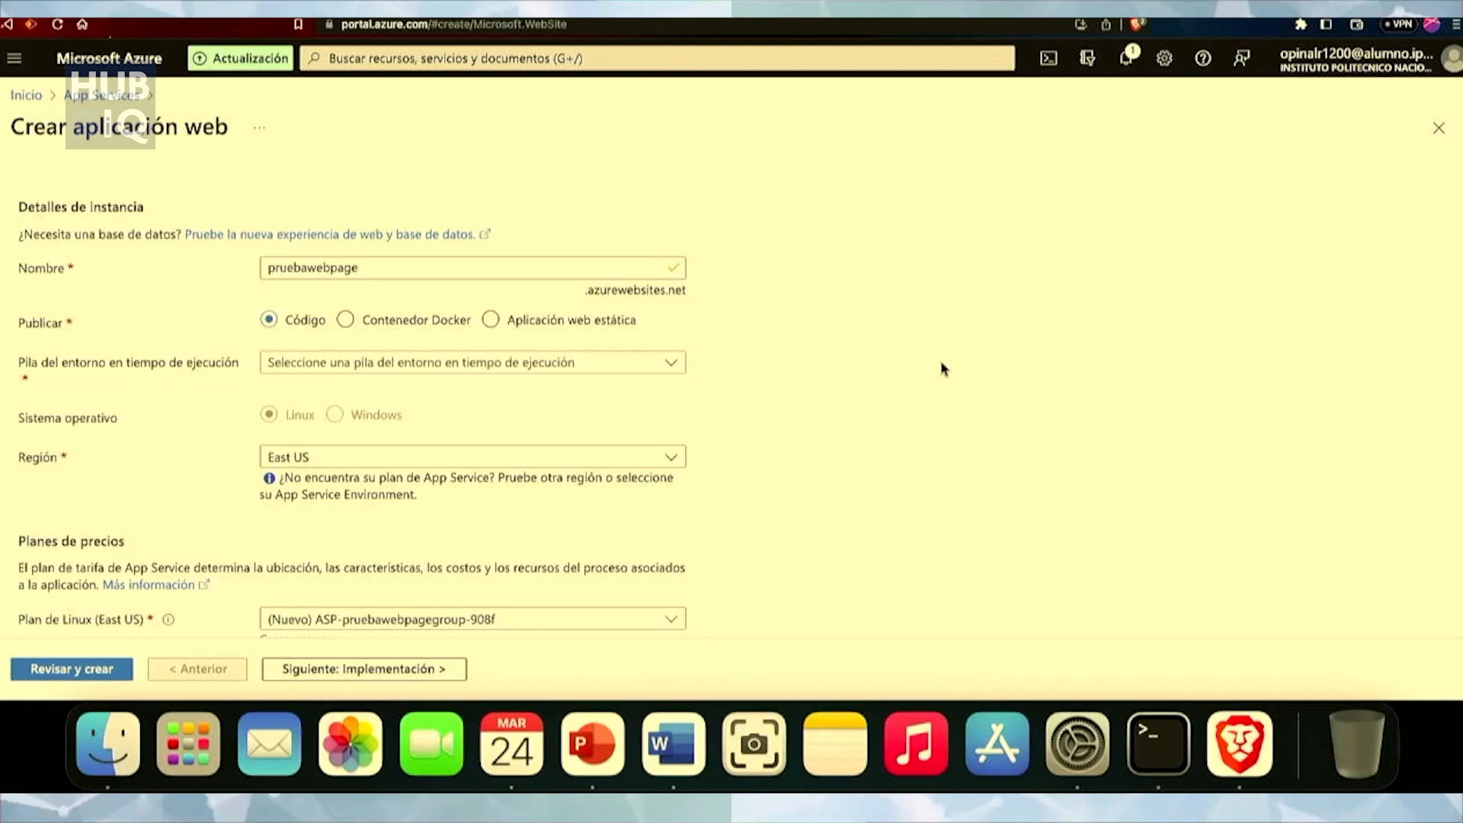
scroll(941, 363, "down", 1)
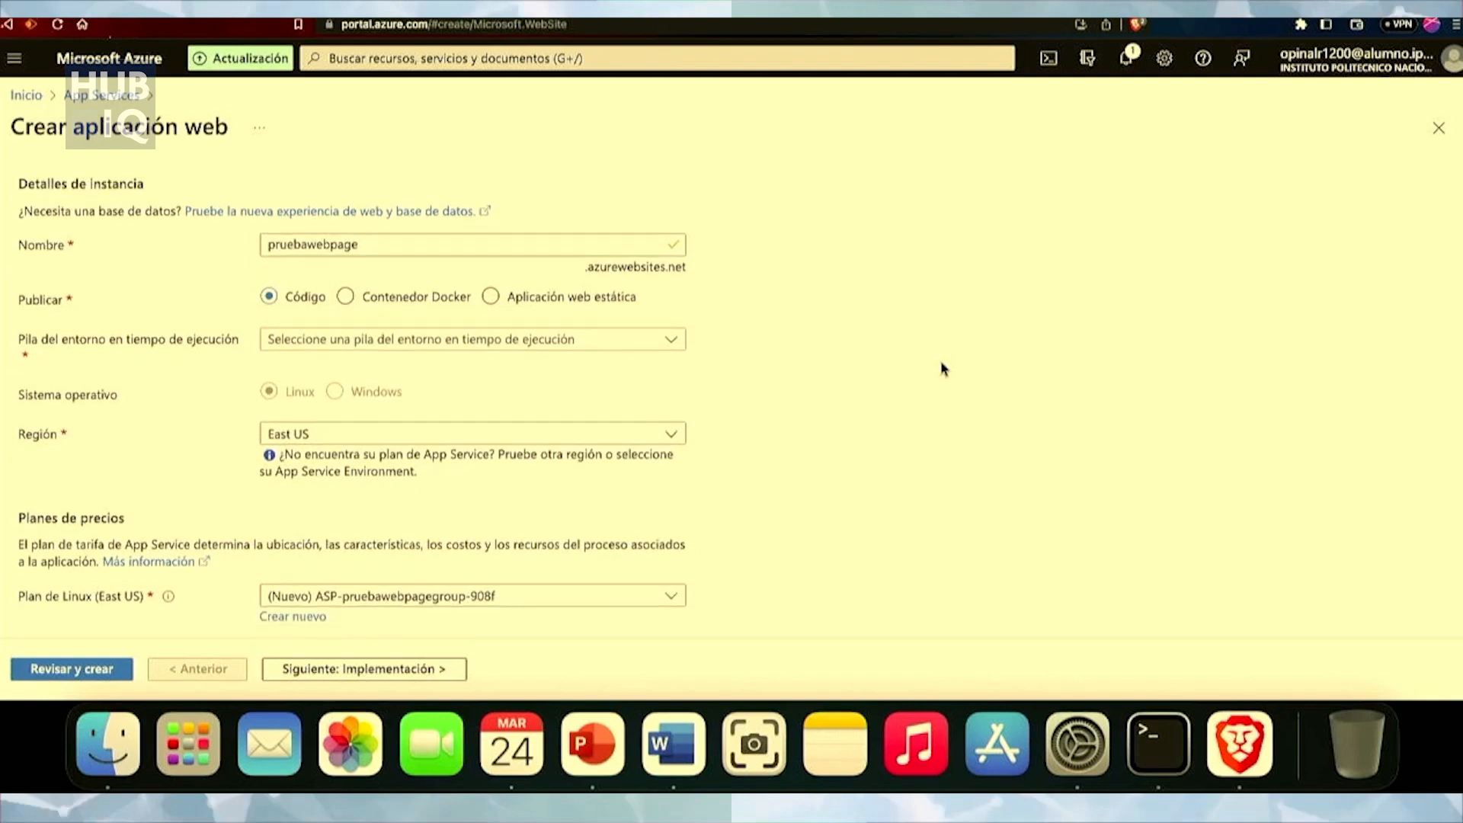
left_click(674, 343)
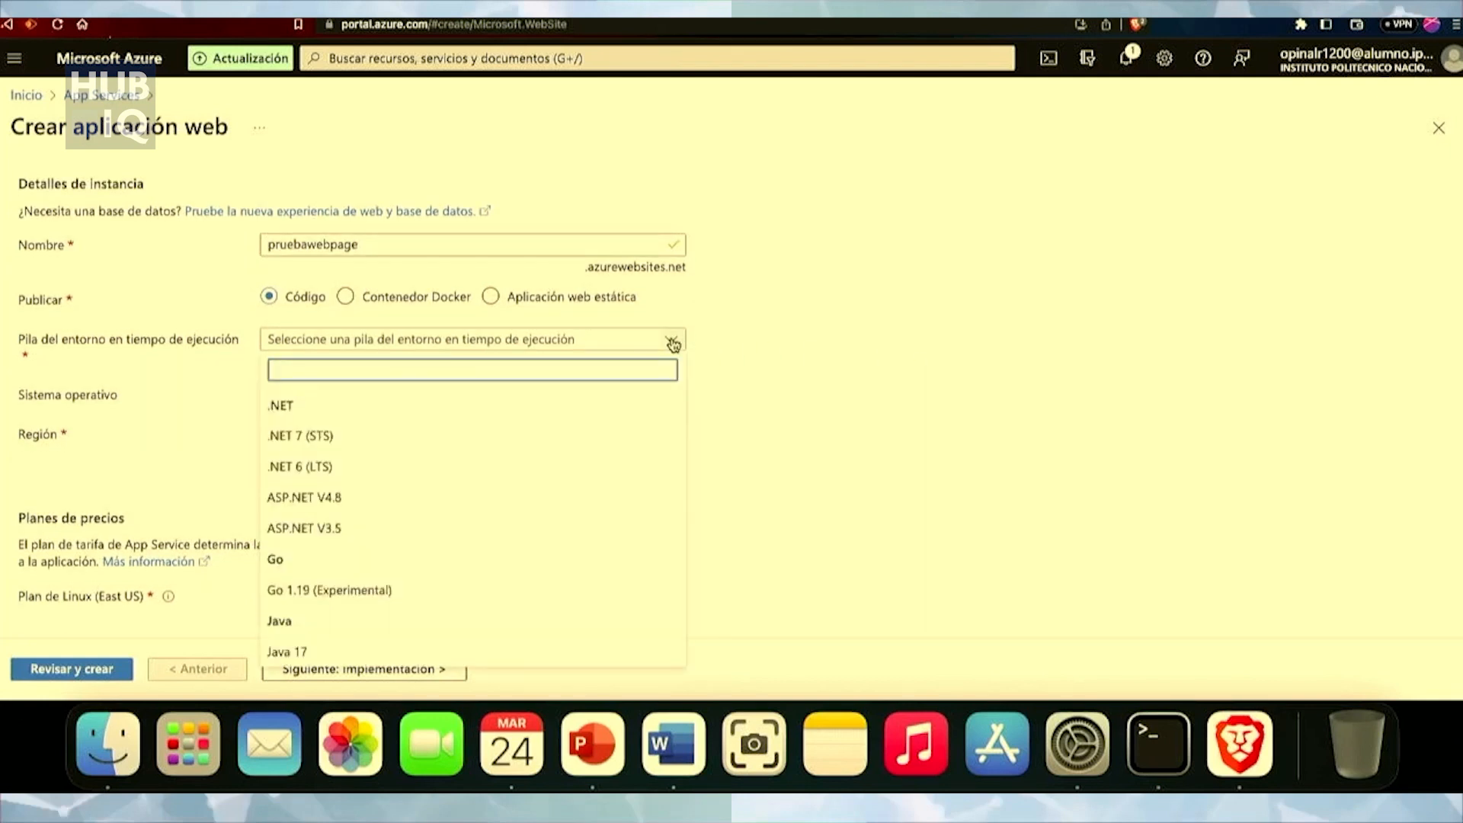
scroll(455, 526, "down", 2)
scroll(455, 526, "down", 10)
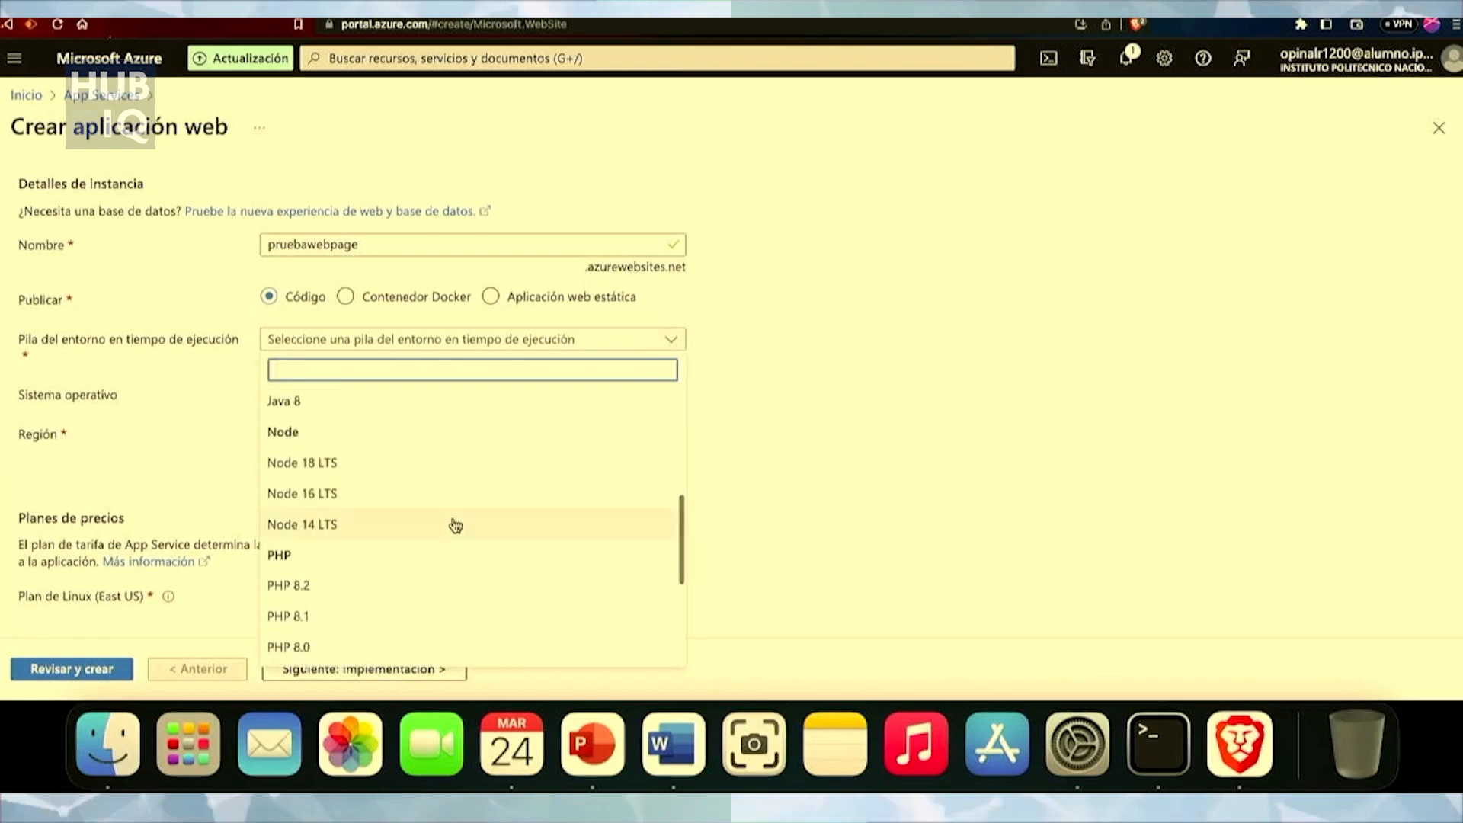
scroll(455, 526, "down", 2)
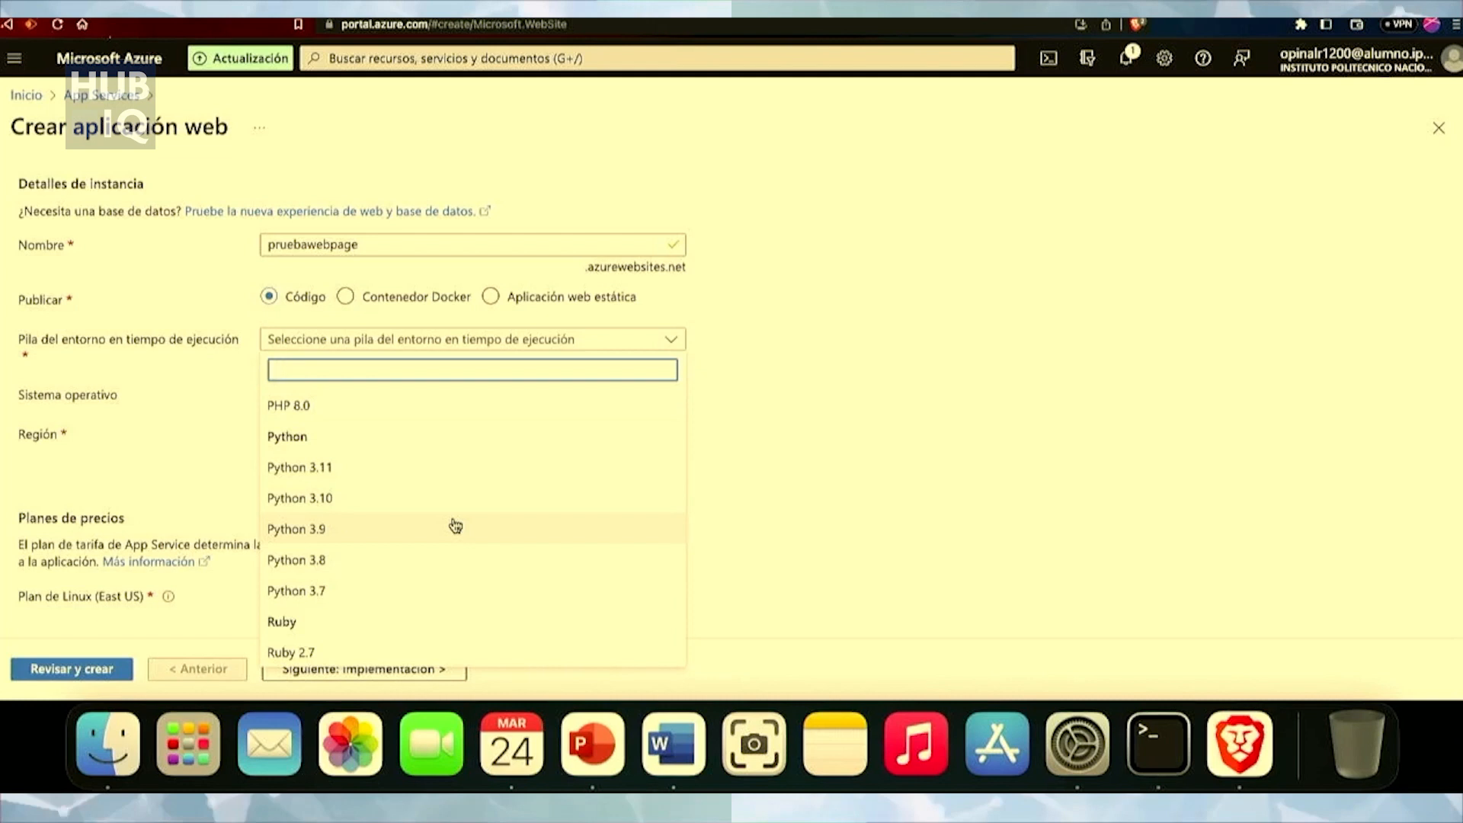
scroll(359, 471, "up", 7)
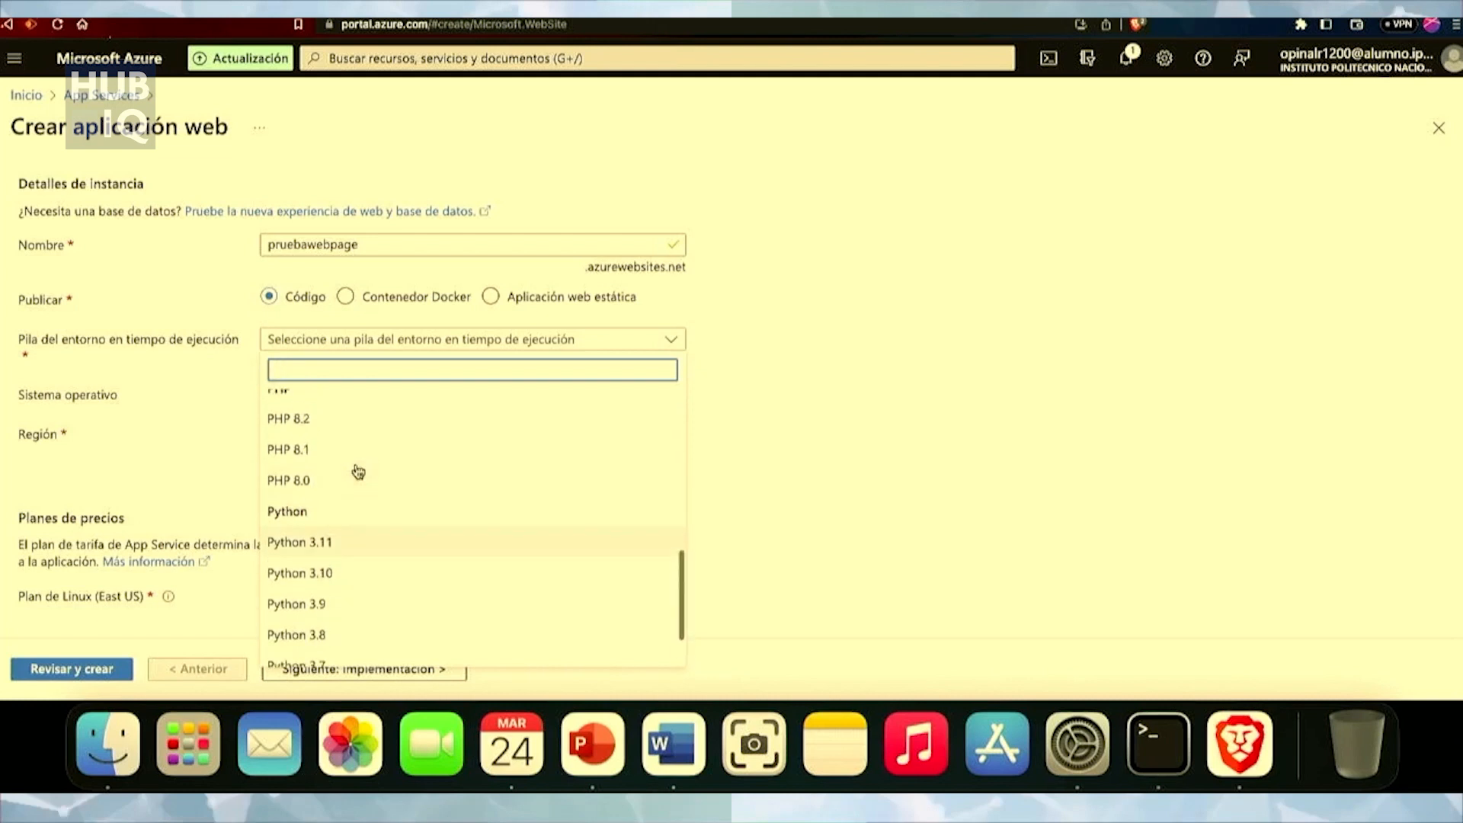
scroll(358, 471, "up", 3)
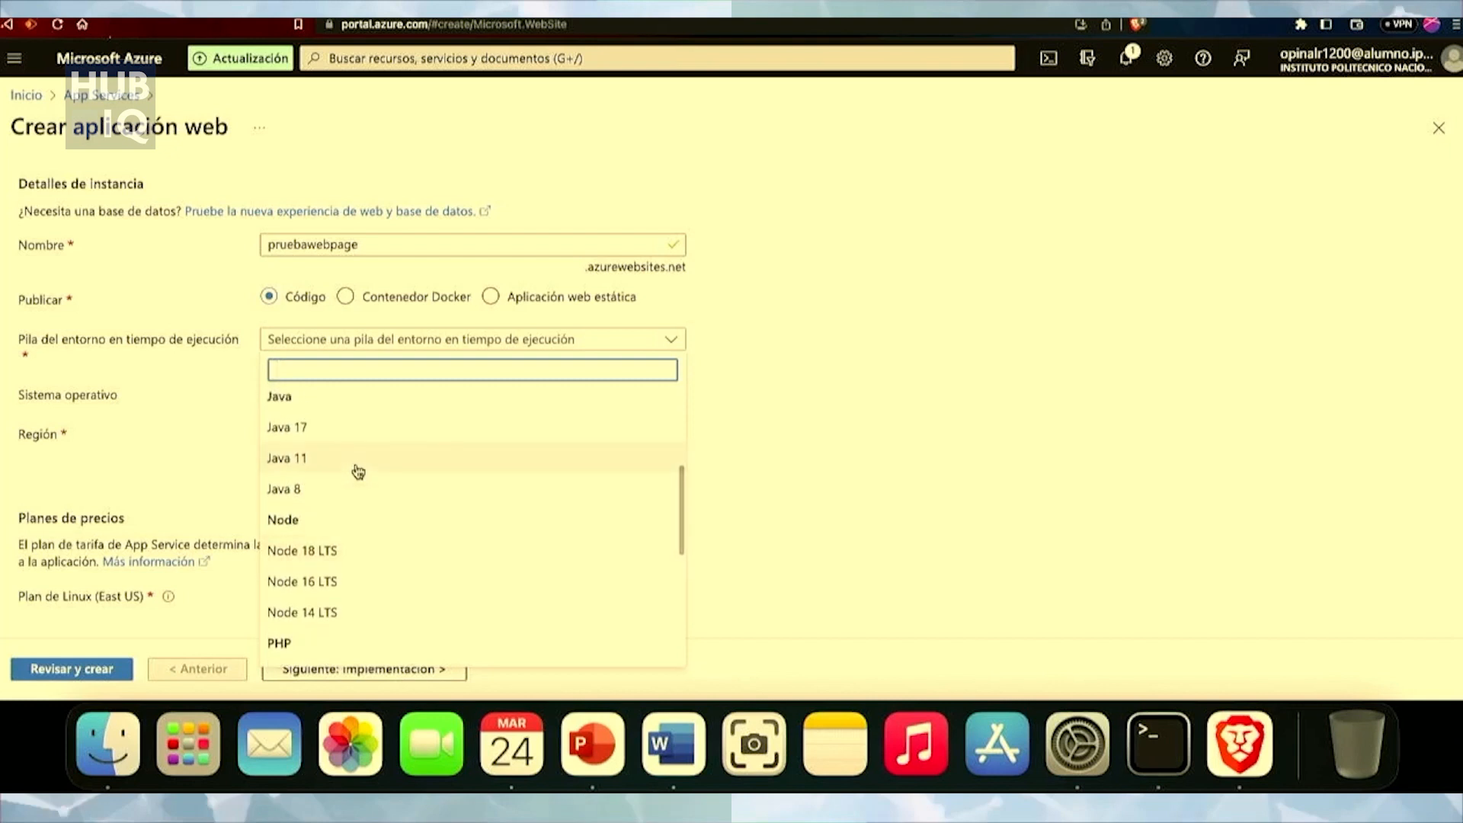
scroll(358, 472, "up", 3)
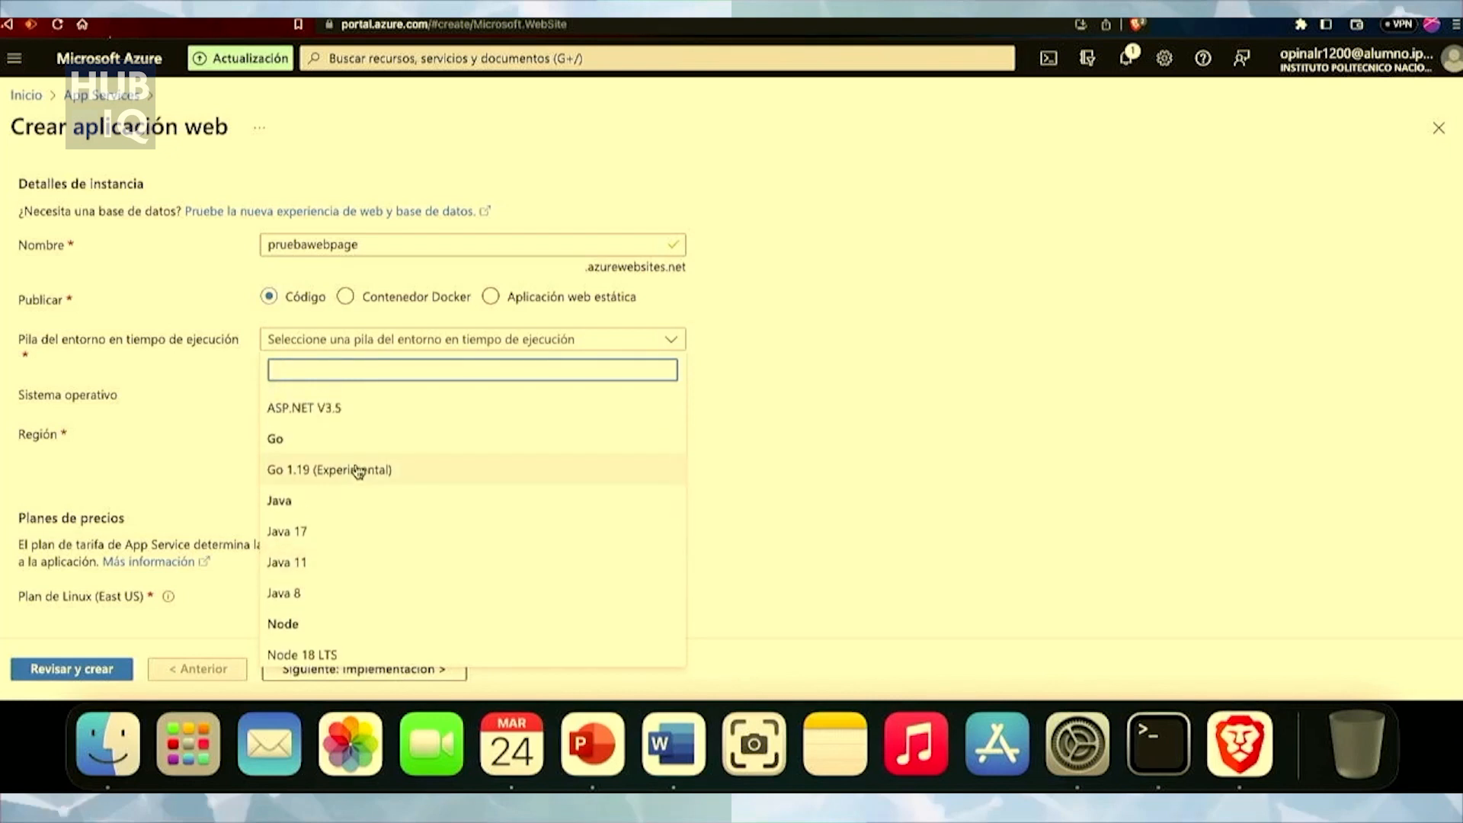
scroll(358, 472, "up", 3)
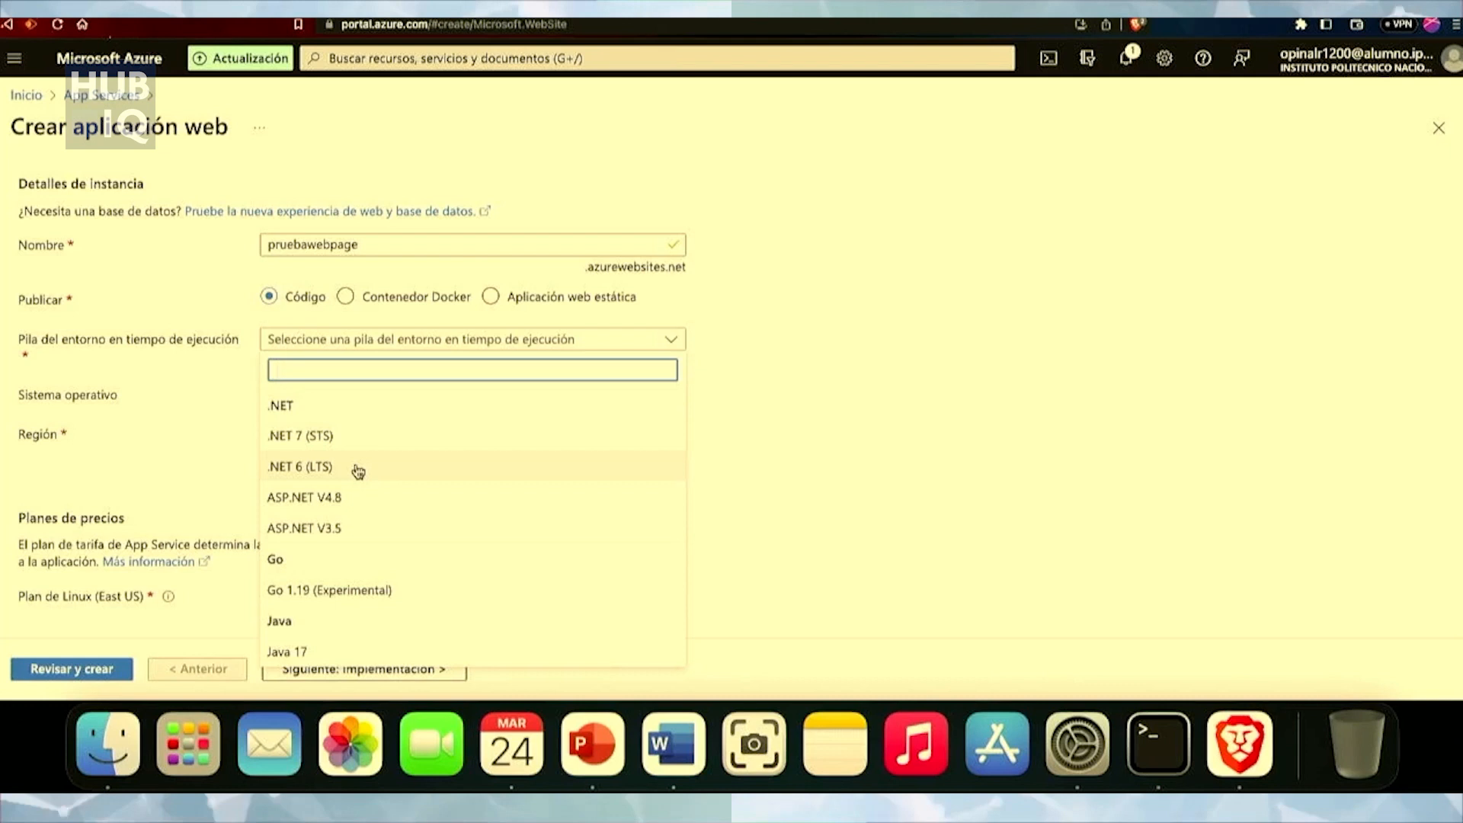
left_click(318, 449)
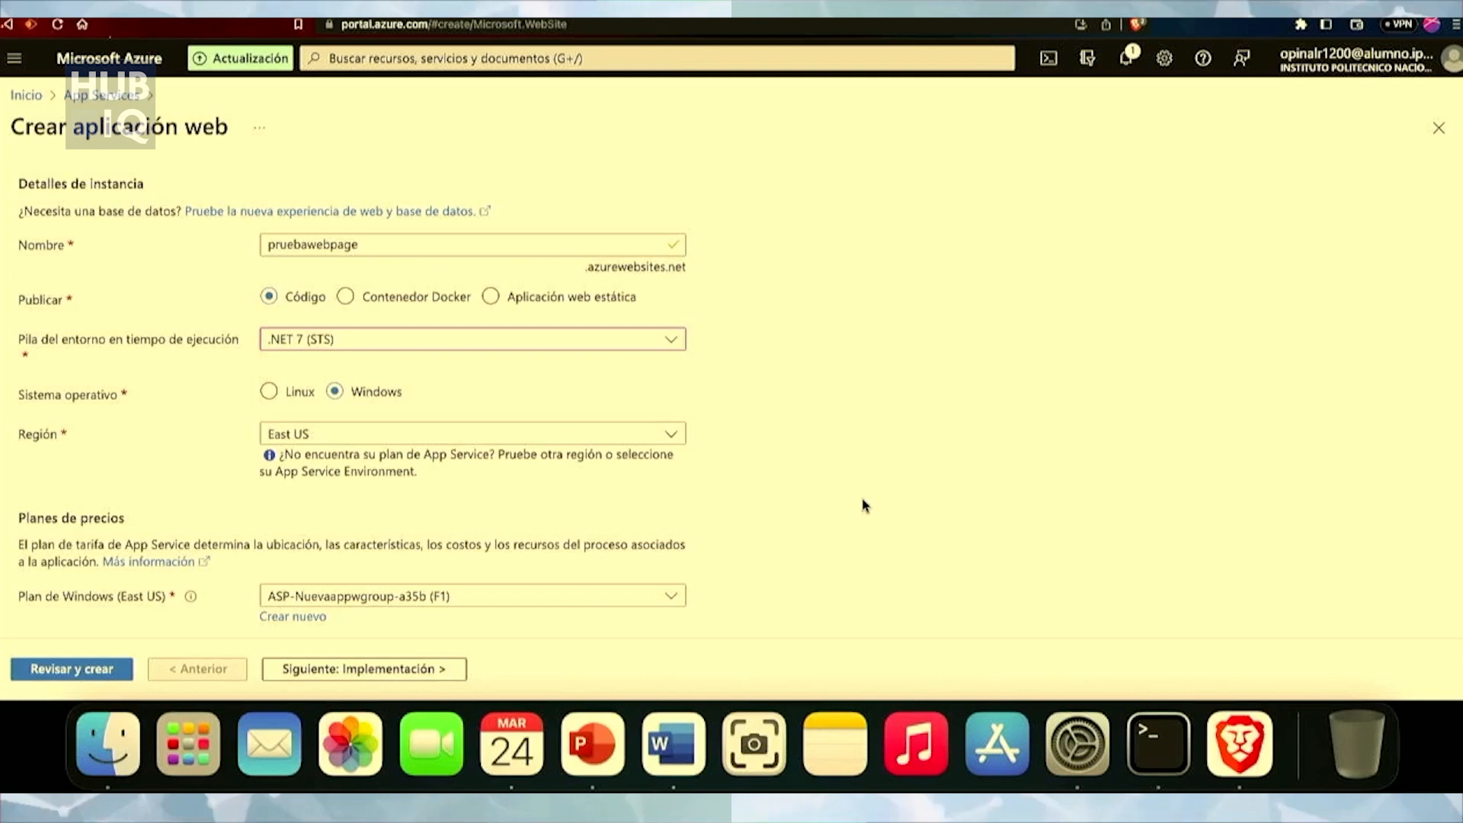
- Keep the default Windows plan and leave continuous deployment disabled, continuing to the networking settings
scroll(828, 419, "down", 5)
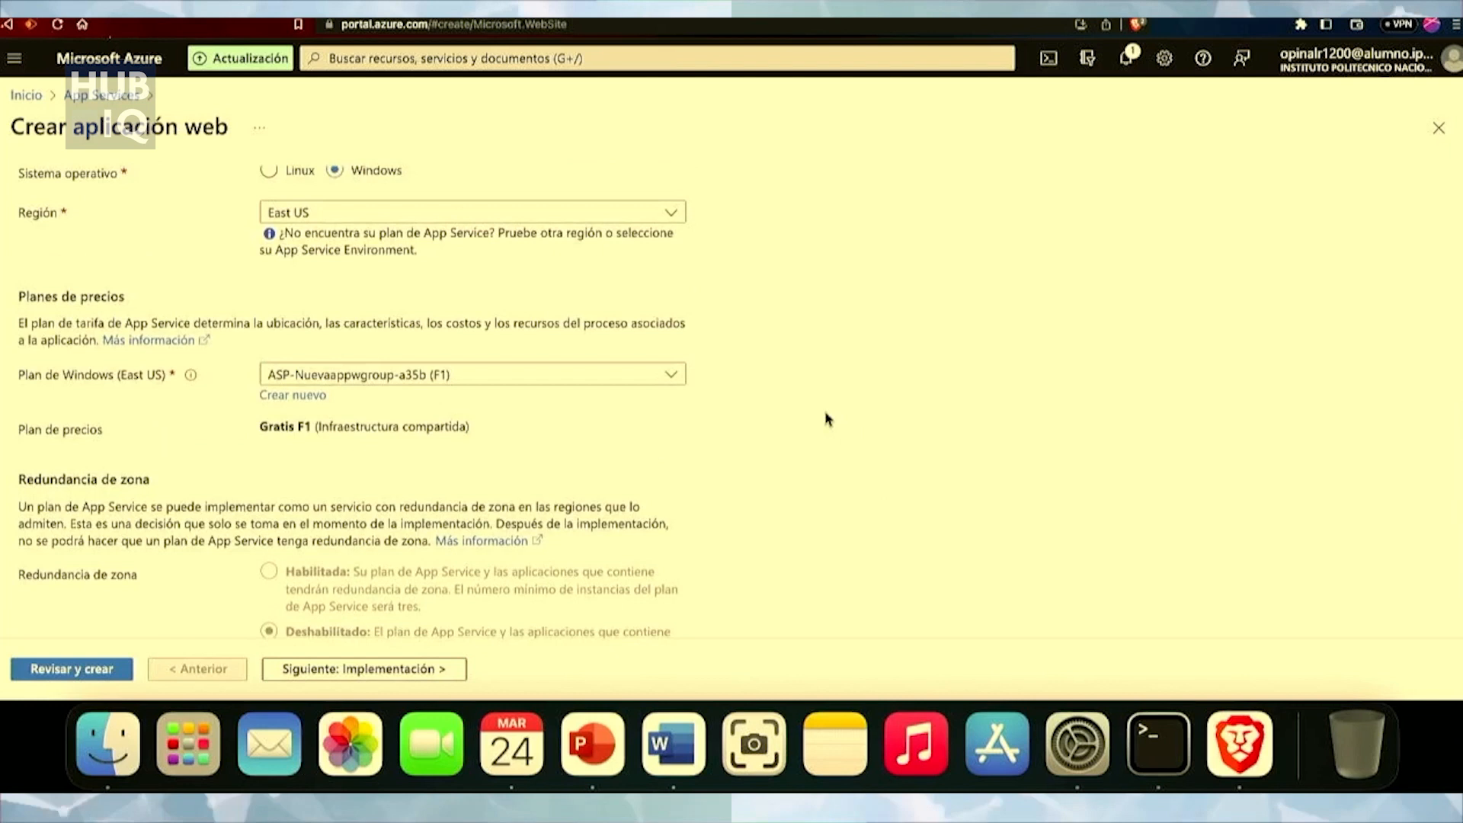
scroll(717, 448, "down", 2)
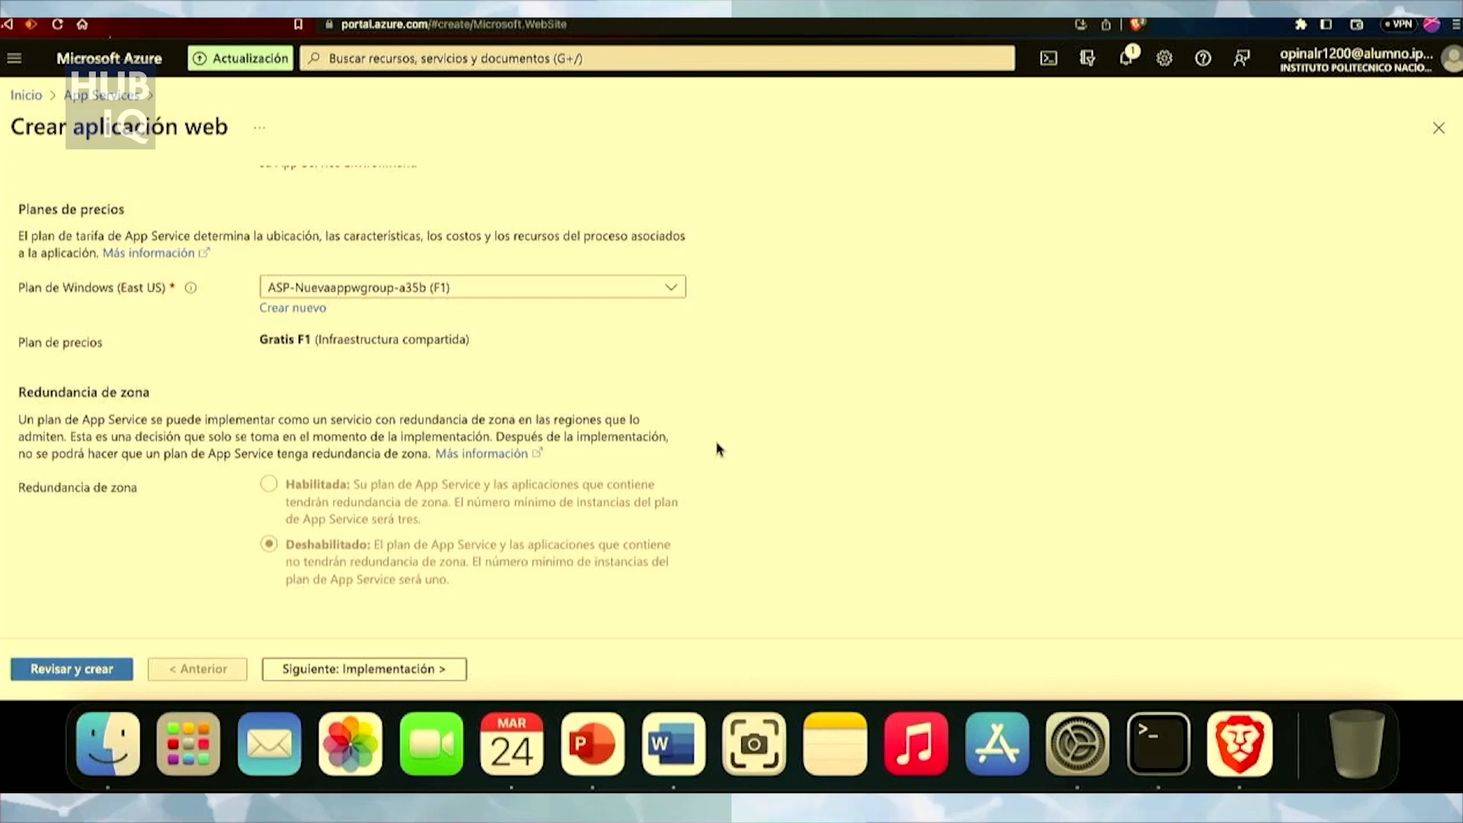
left_click(372, 671)
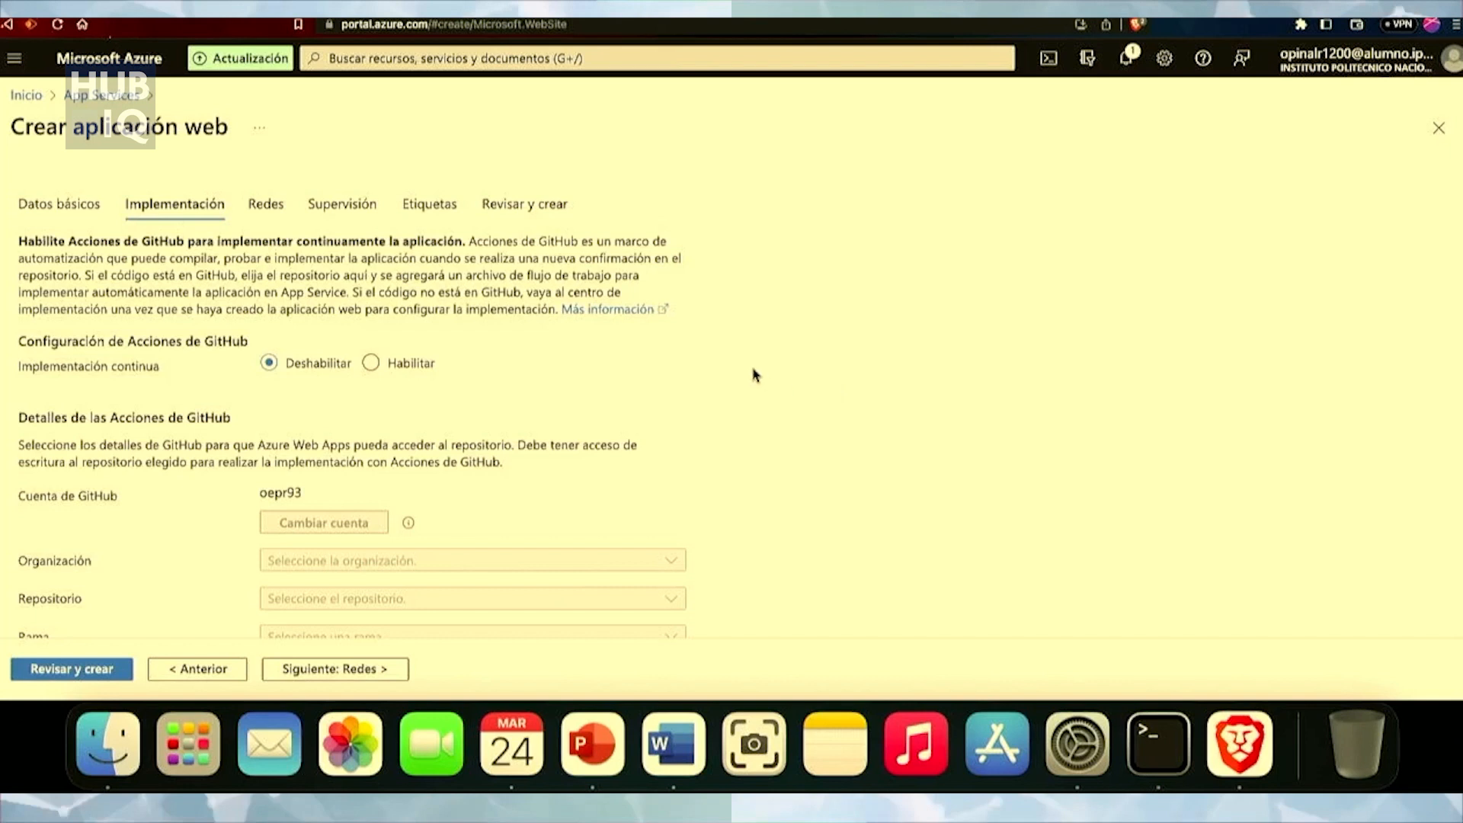
scroll(757, 376, "down", 3)
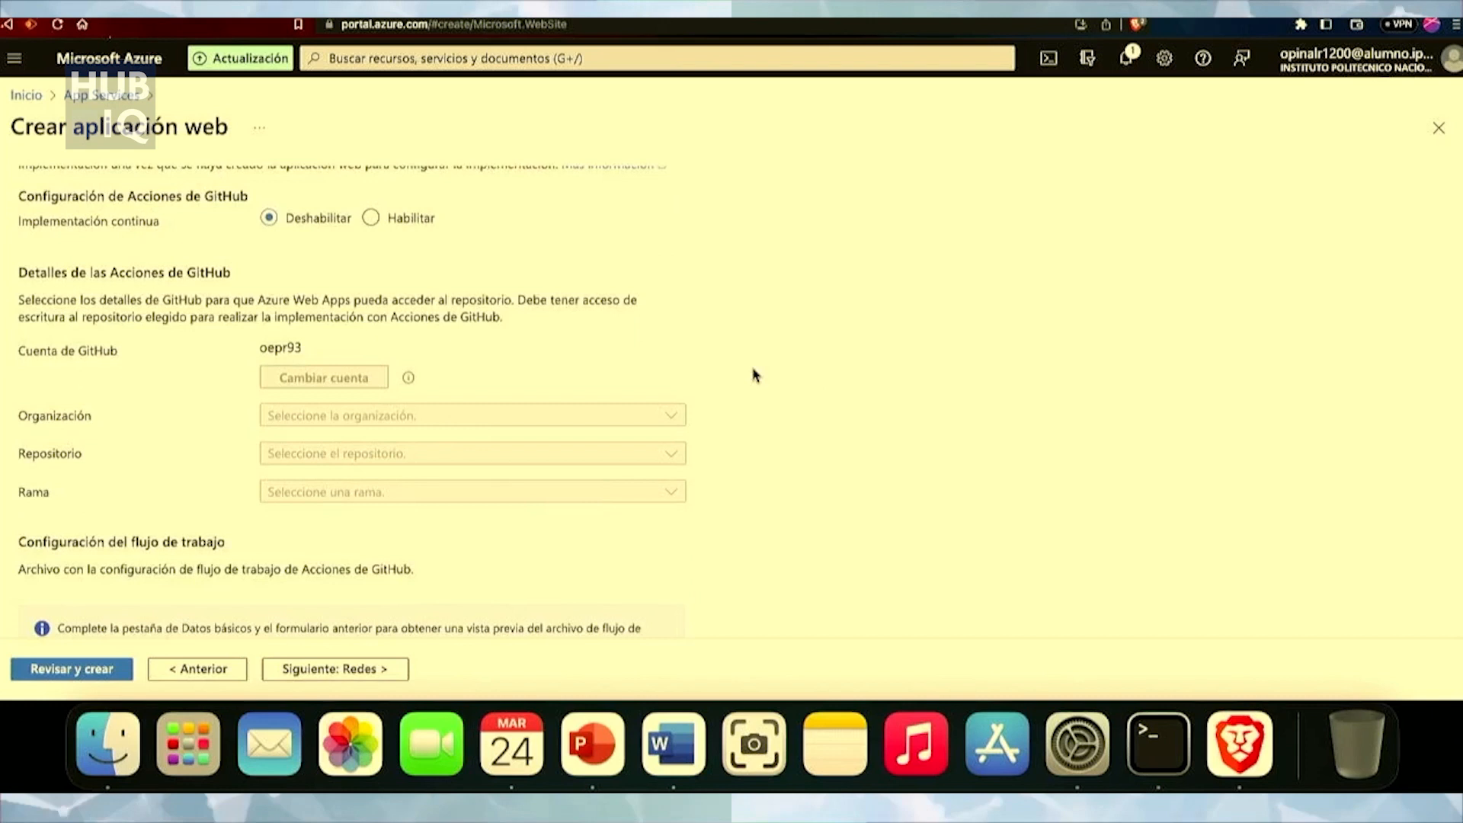
scroll(753, 375, "down", 2)
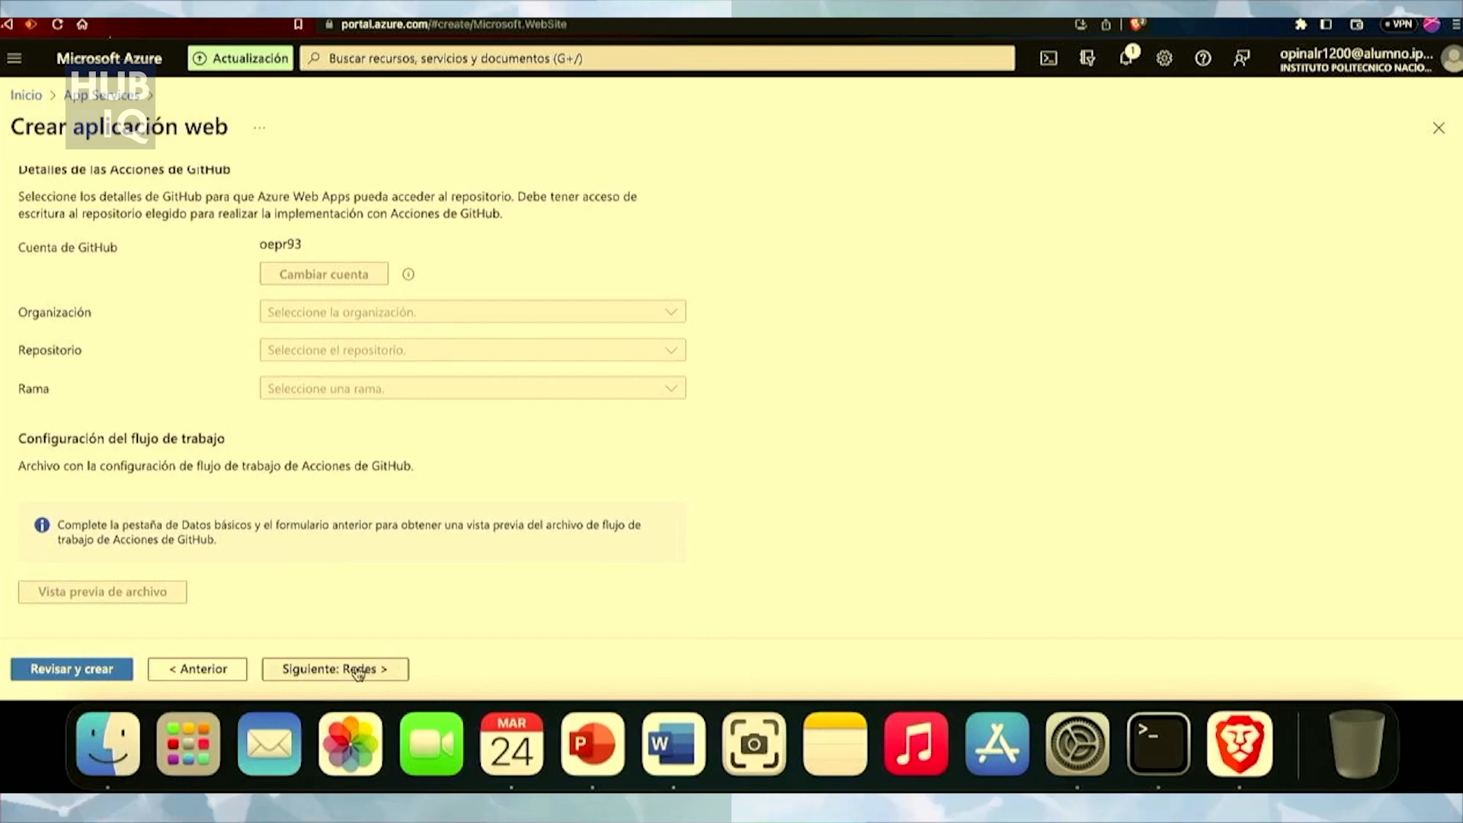
left_click(331, 668)
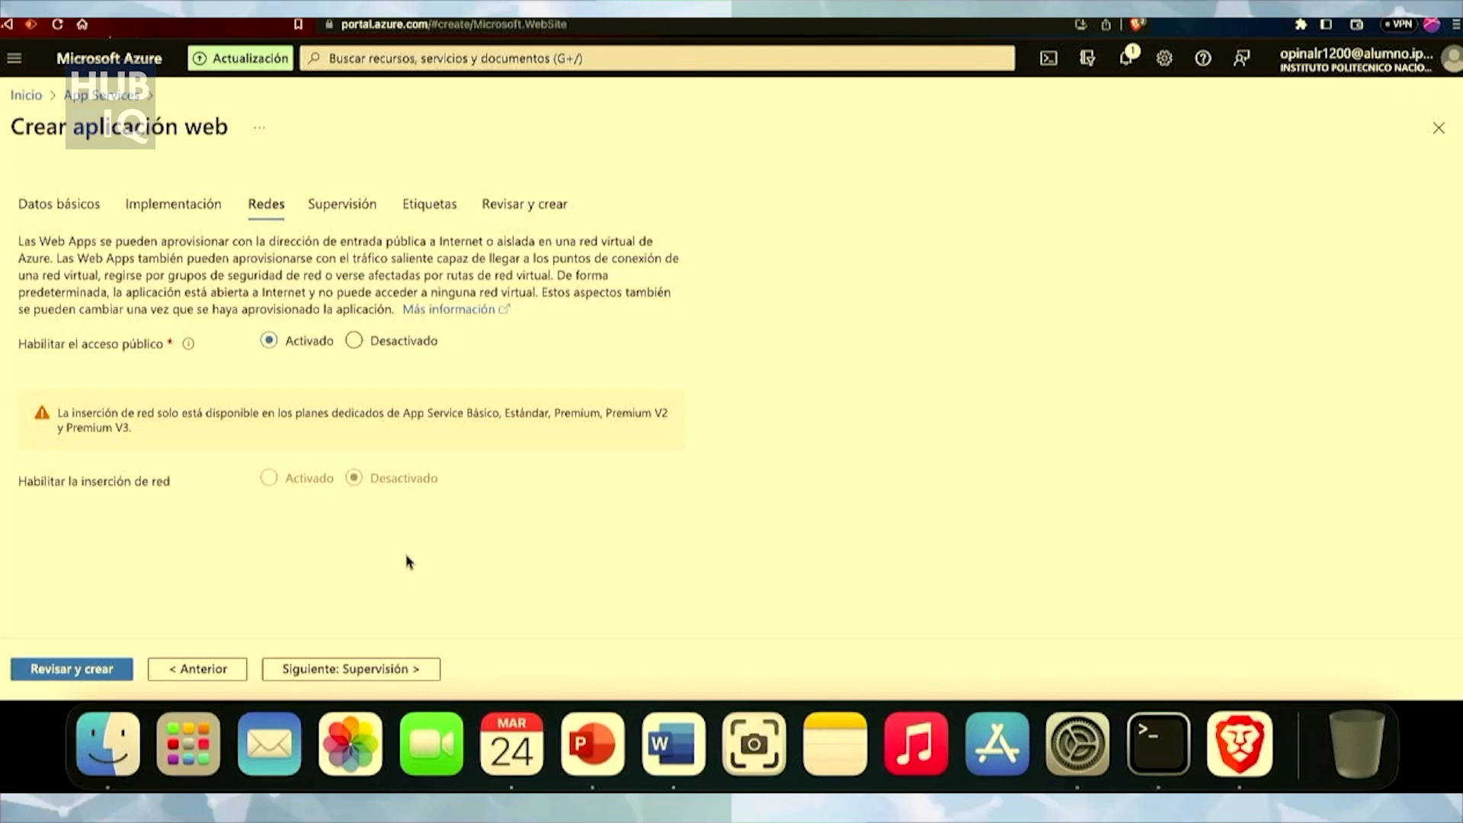
- Accept the default networking, monitoring and tag settings, review the summary and create the web app
left_click(382, 668)
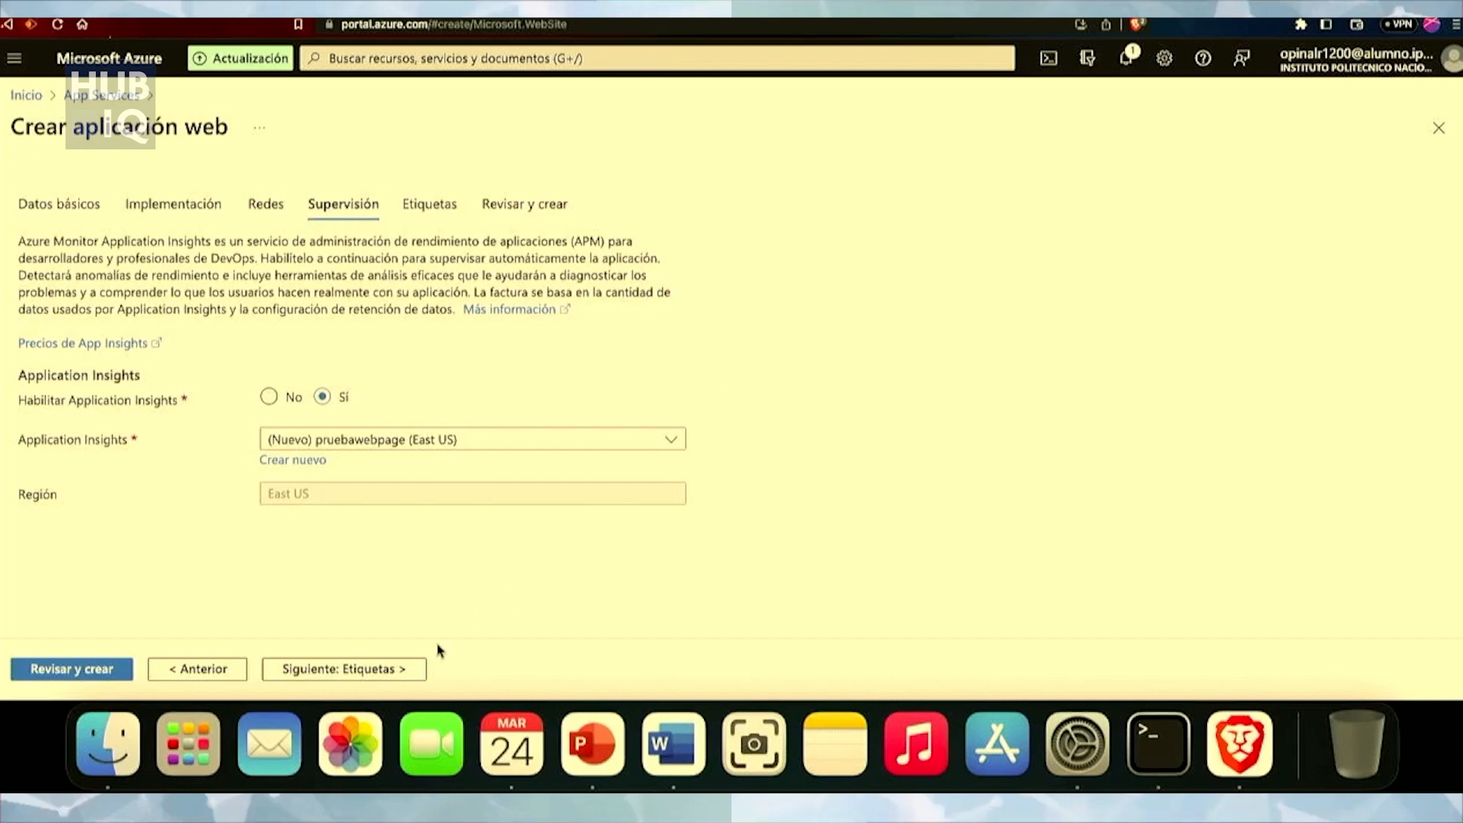
left_click(366, 669)
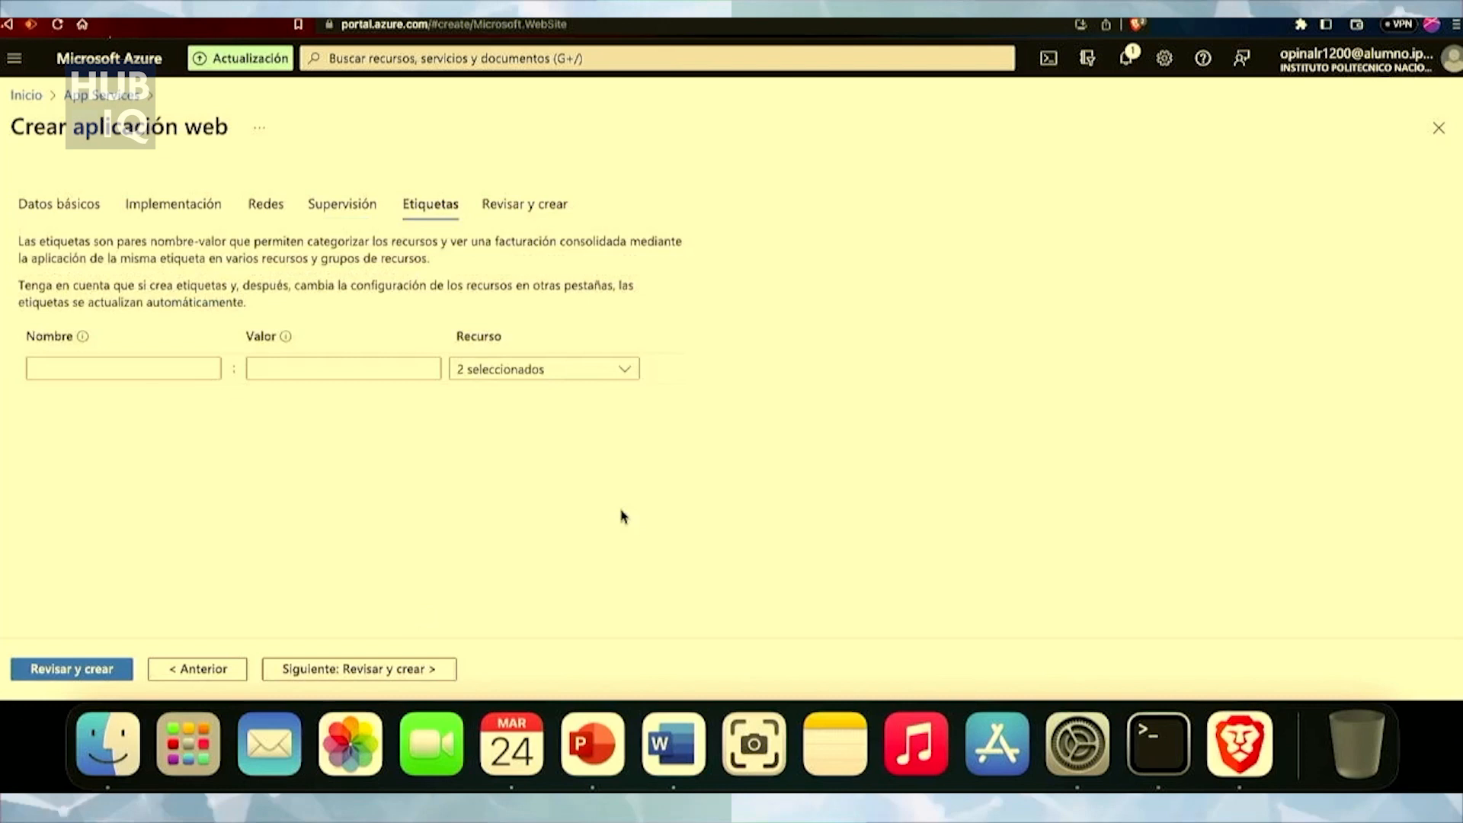
left_click(366, 670)
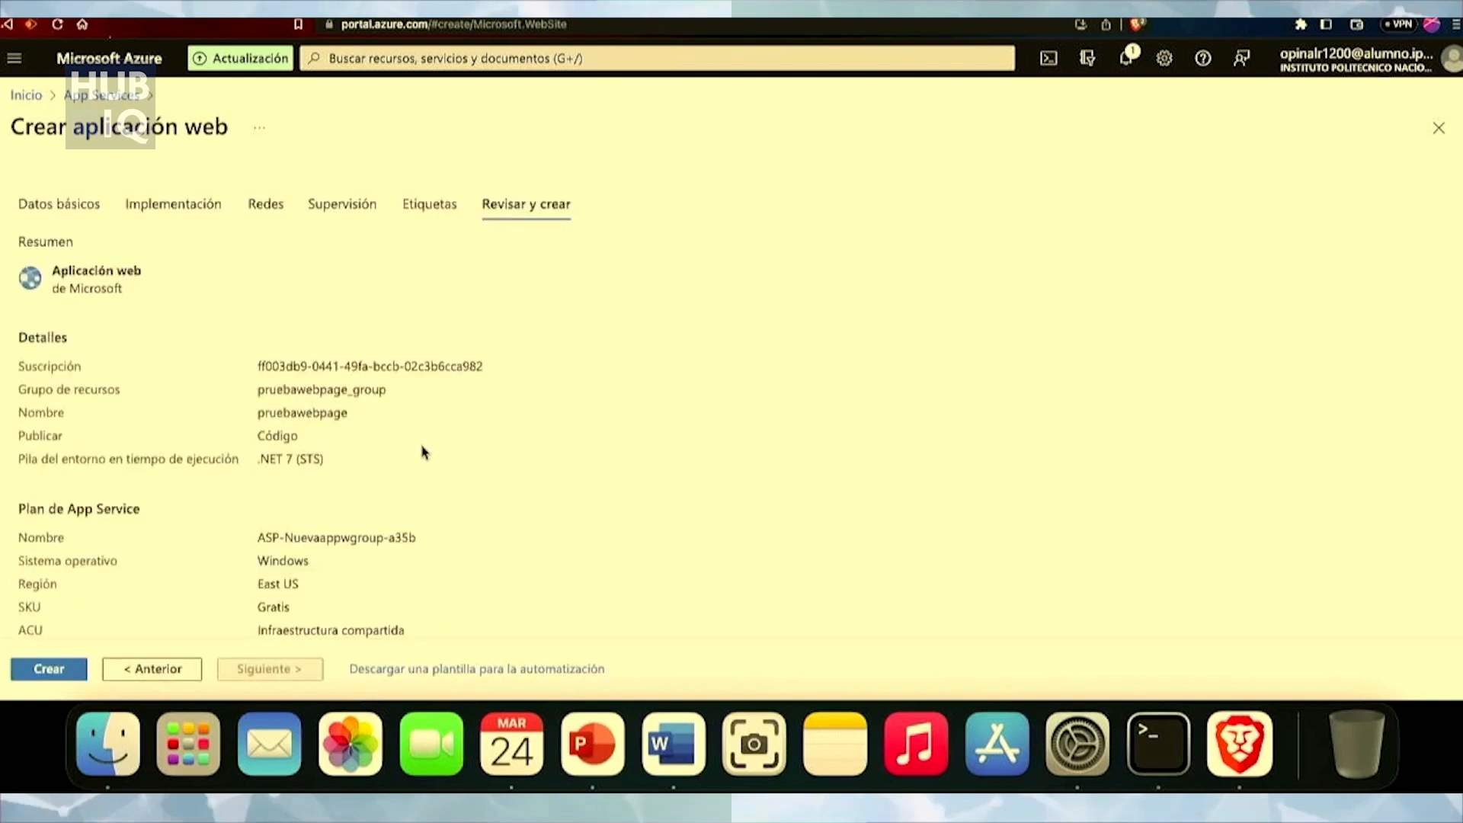
scroll(424, 452, "down", 5)
left_click(50, 671)
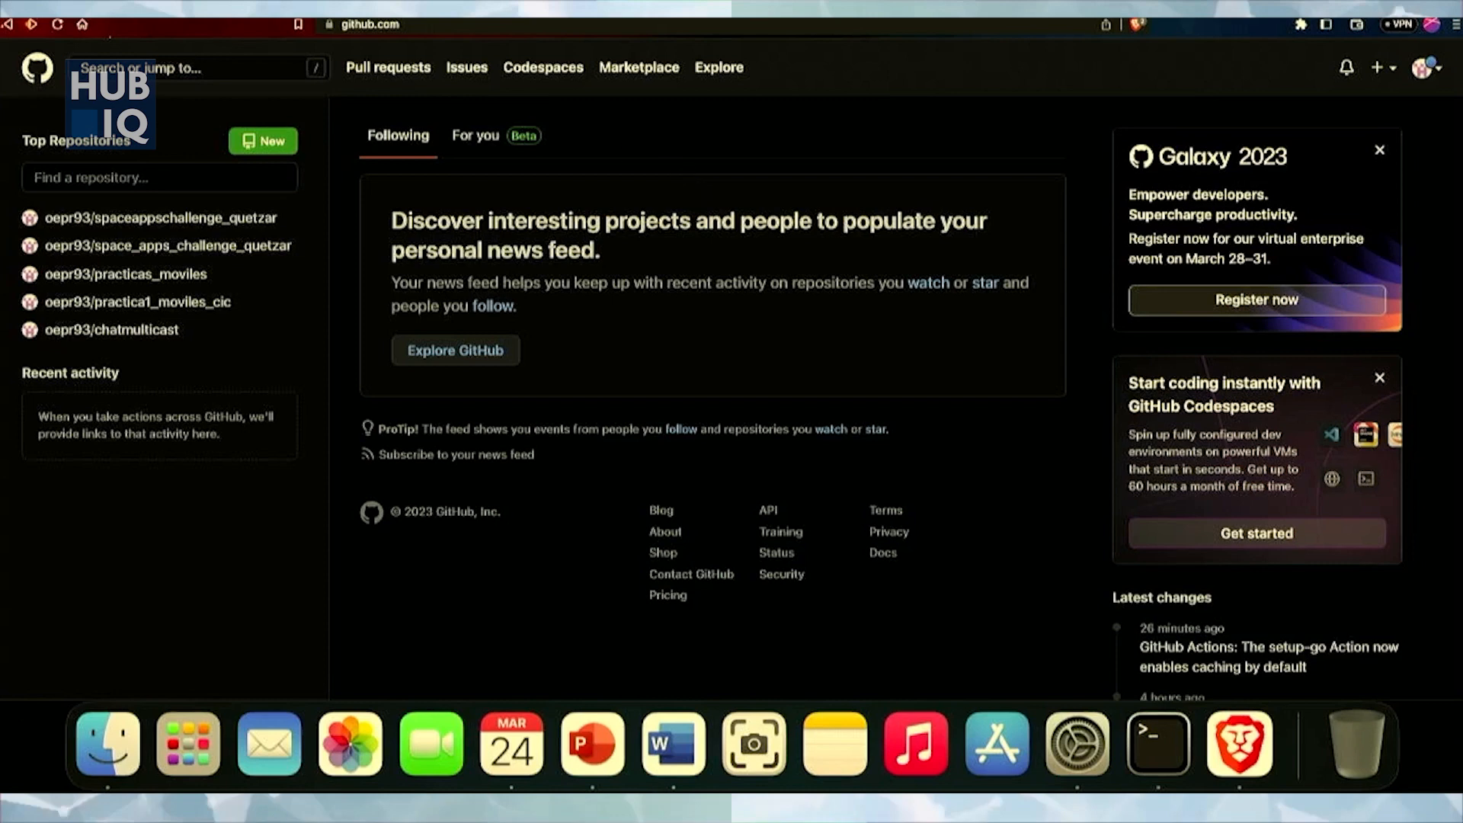
- Show the GitHub page in full screen and start a new repository named prueba_azure
key("ctrl+super+f")
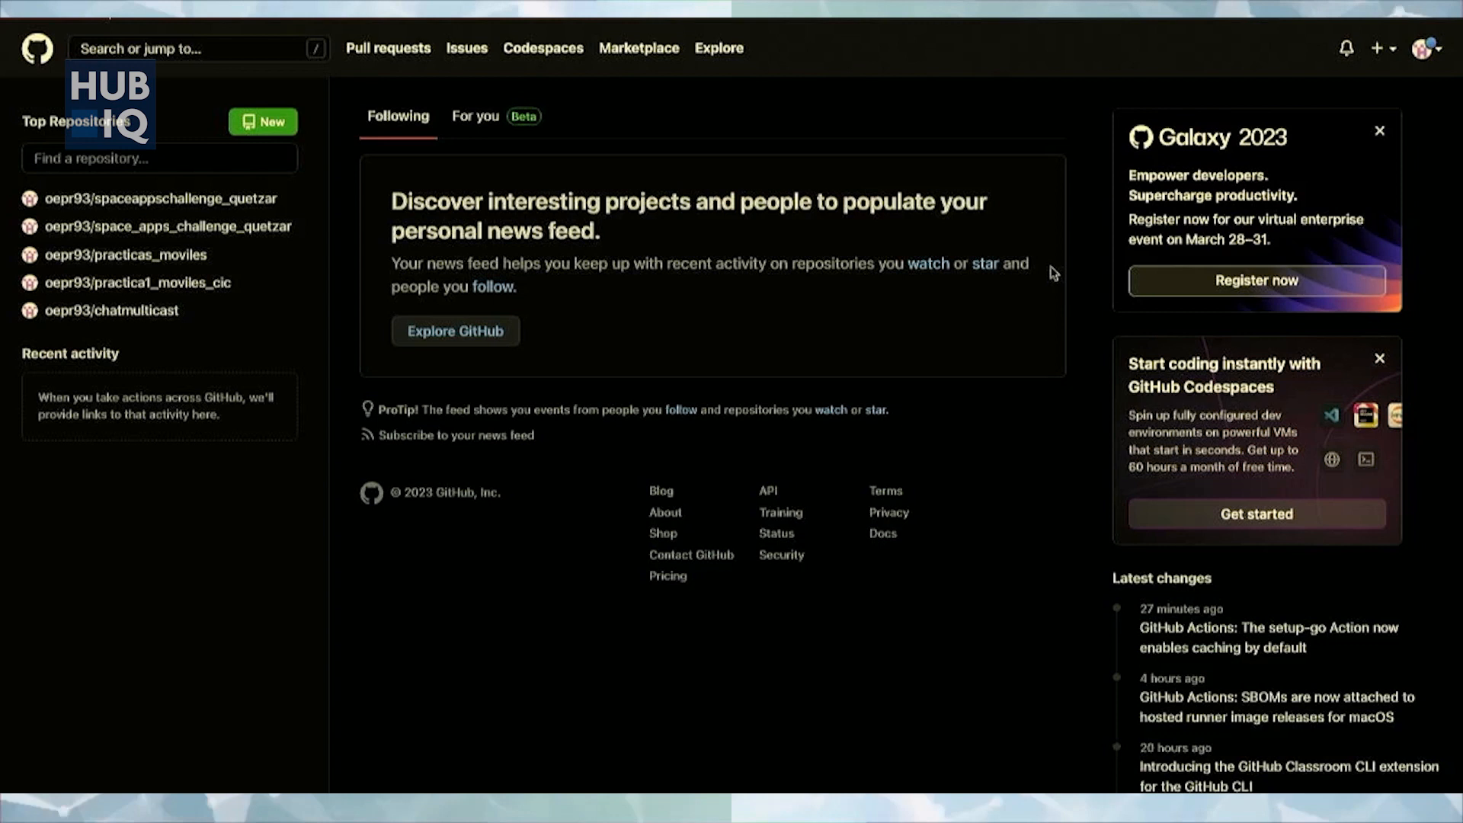
left_click(263, 119)
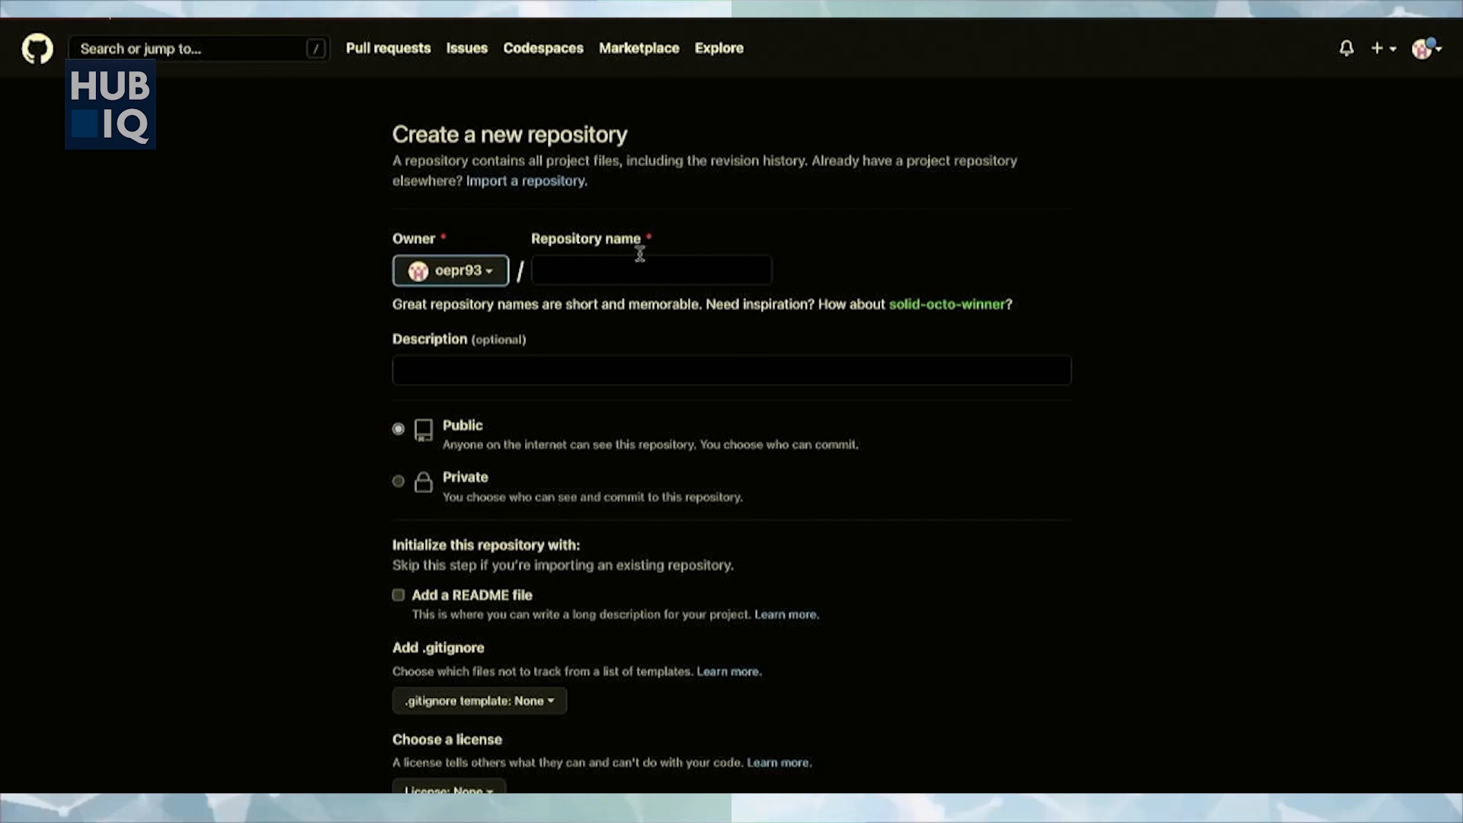
left_click(601, 272)
type("prueba")
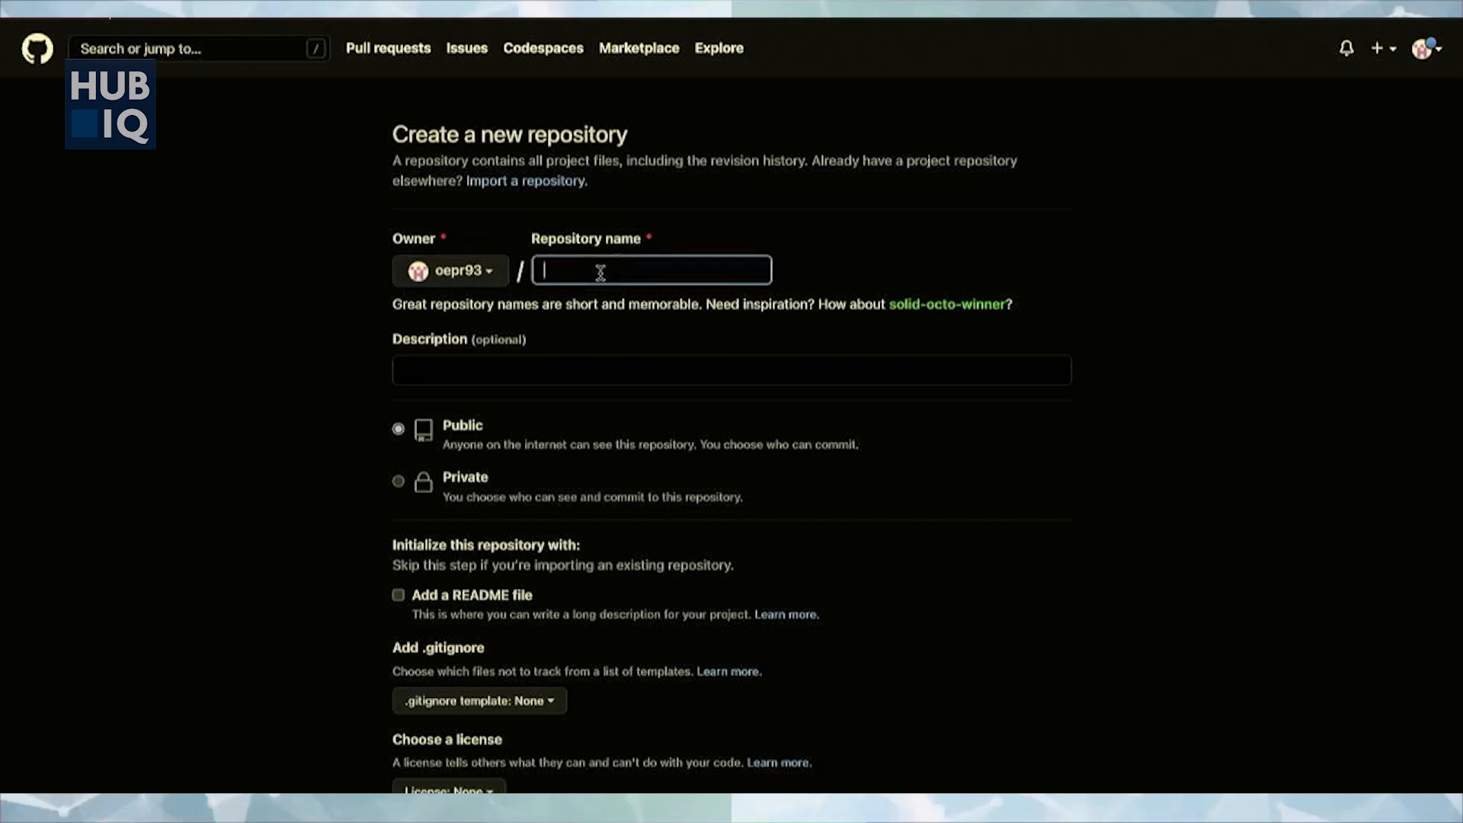
type("_azure")
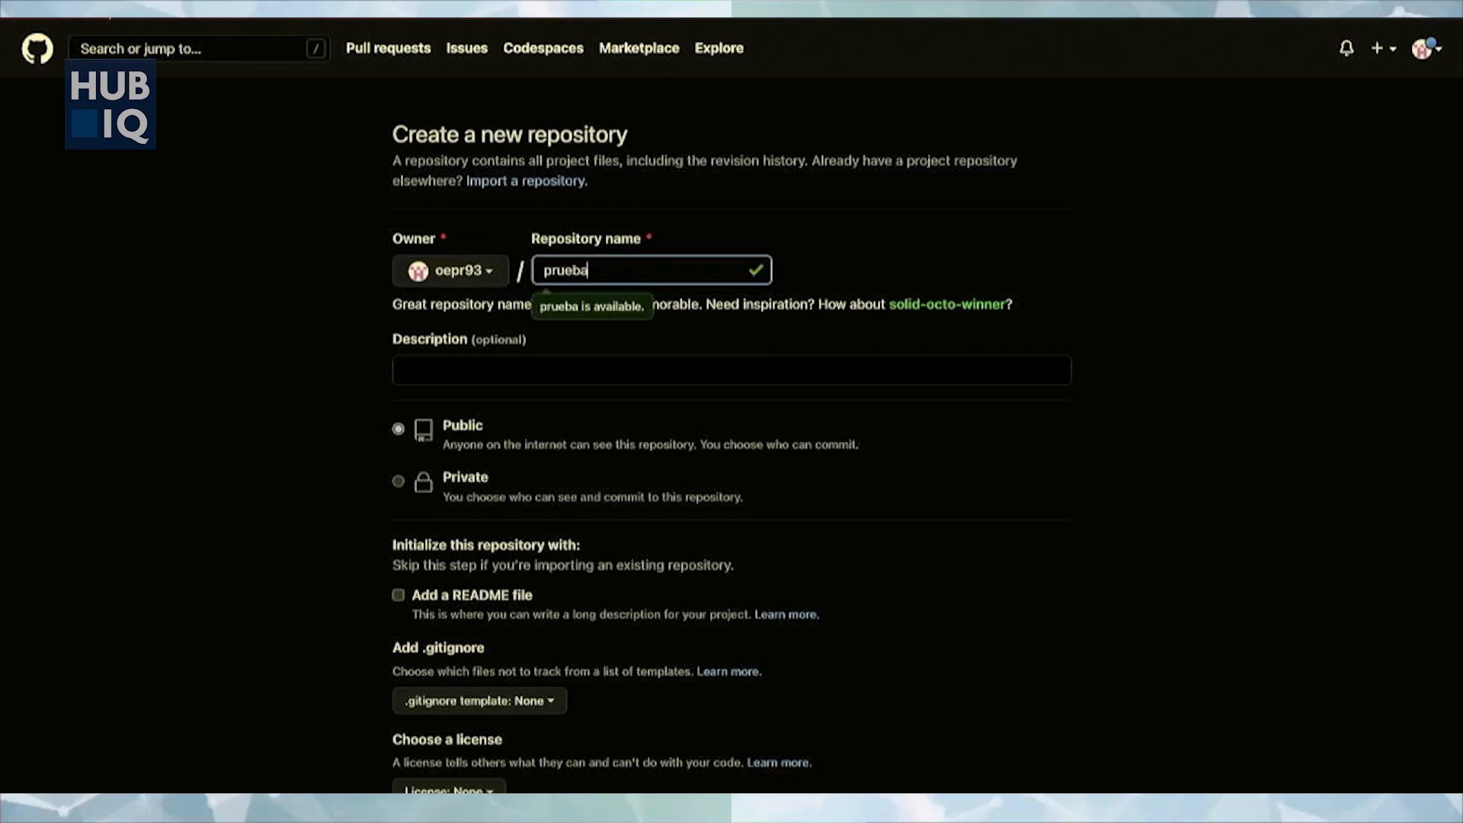
left_click(170, 465)
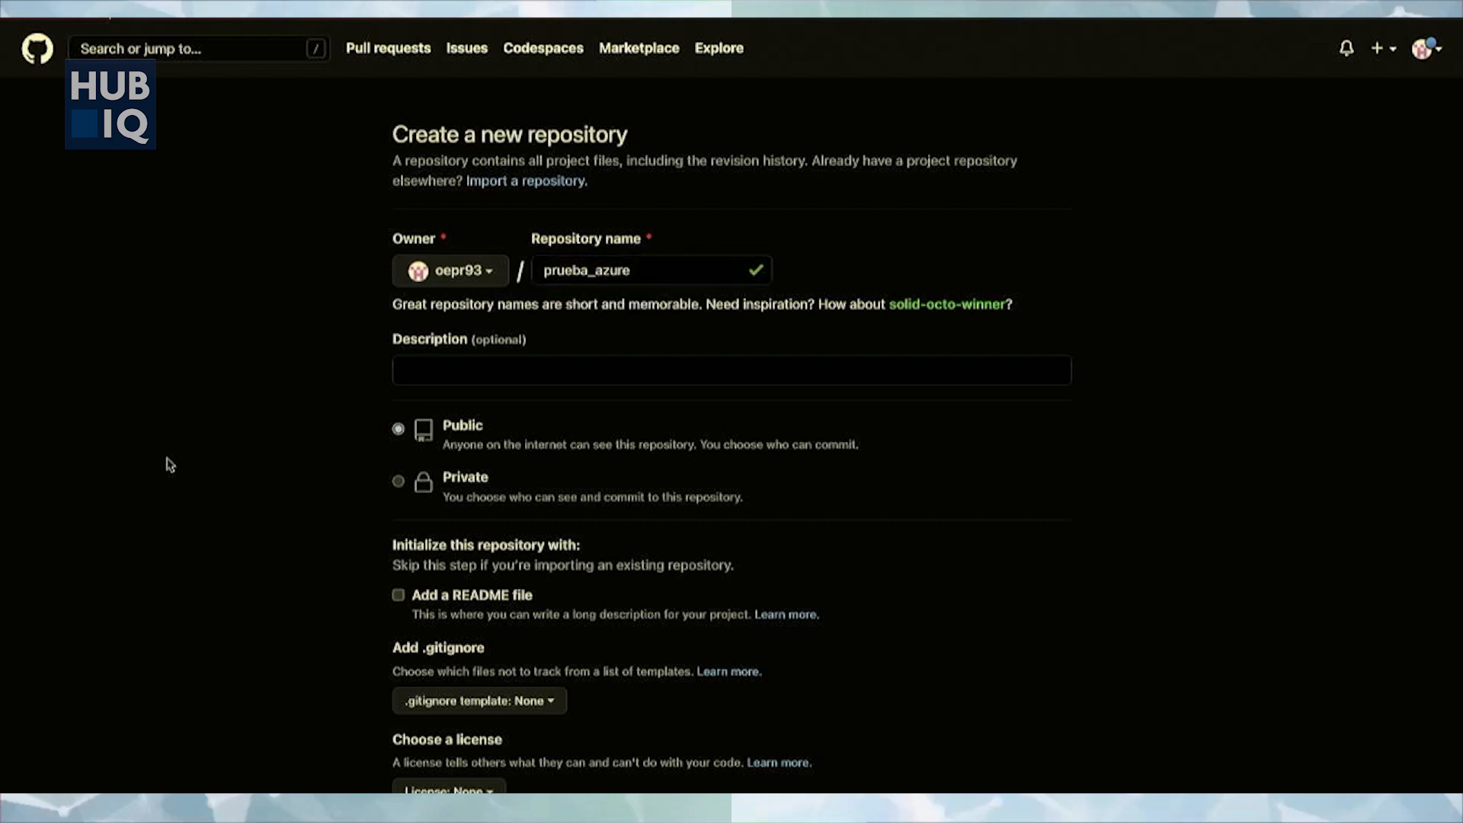
- Add a README file to the new public repository, leave the license as None, and create the repository
scroll(169, 465, "down", 2)
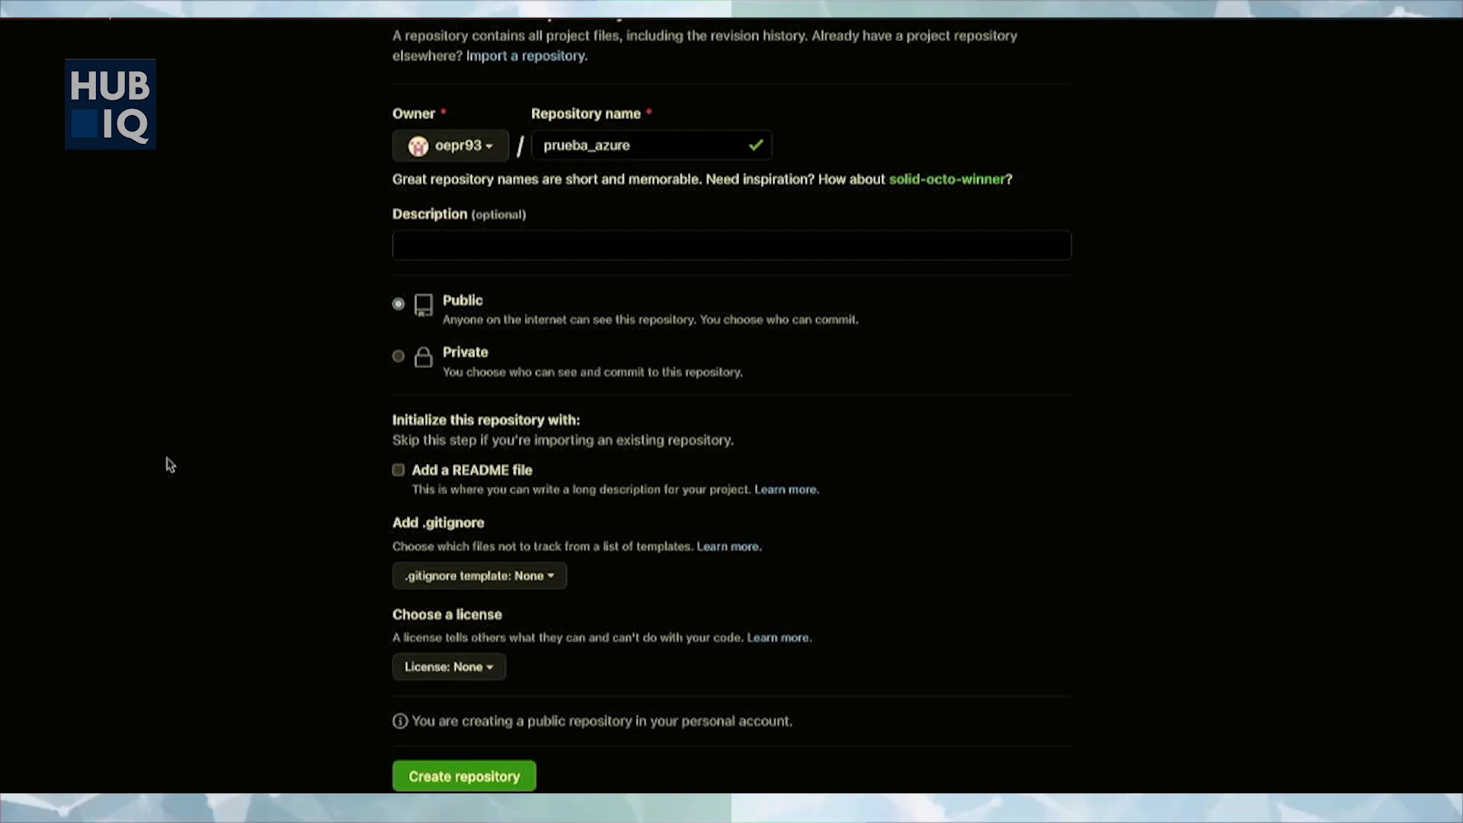
left_click(398, 471)
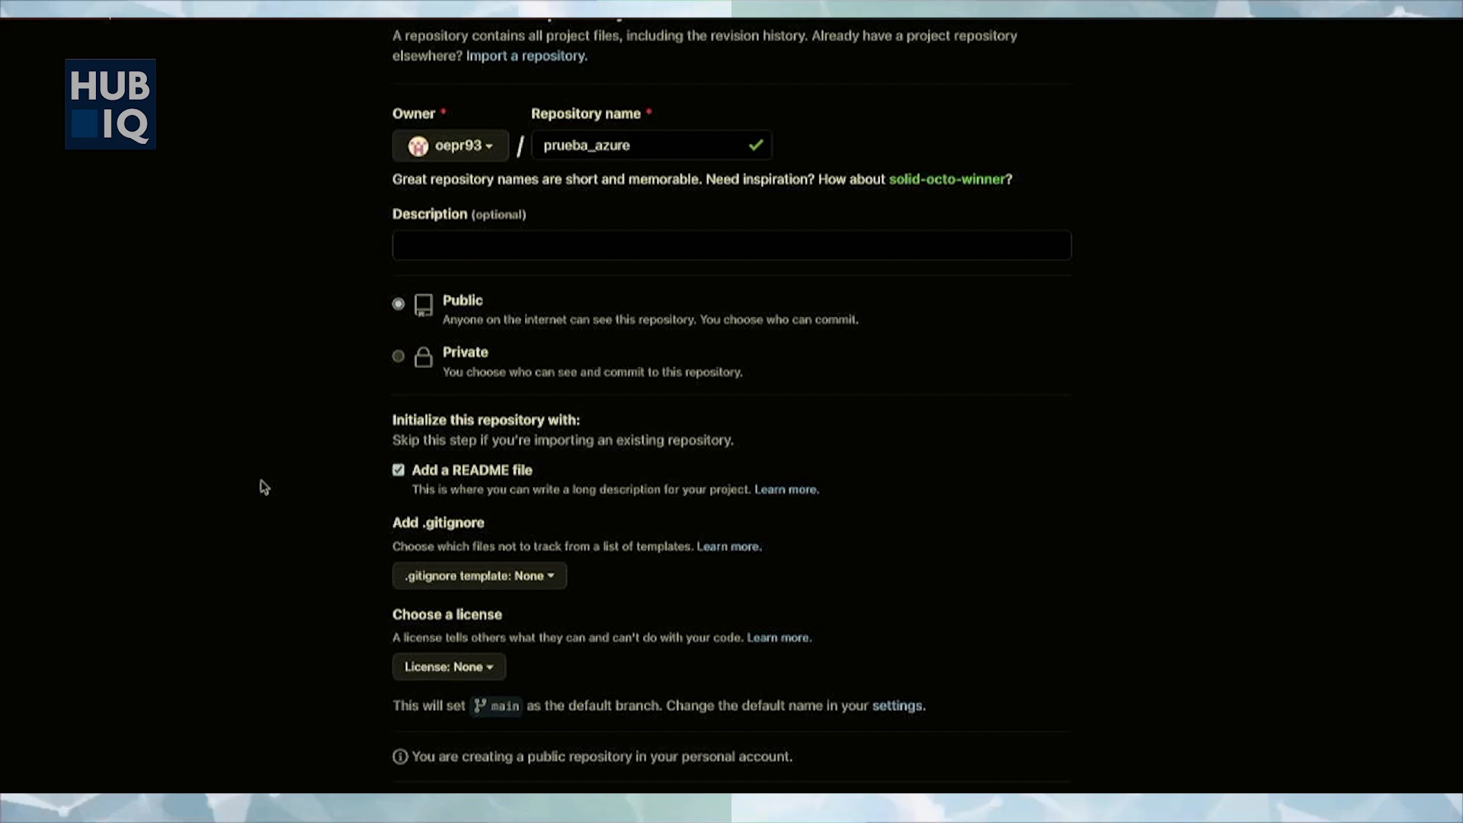
scroll(263, 488, "down", 2)
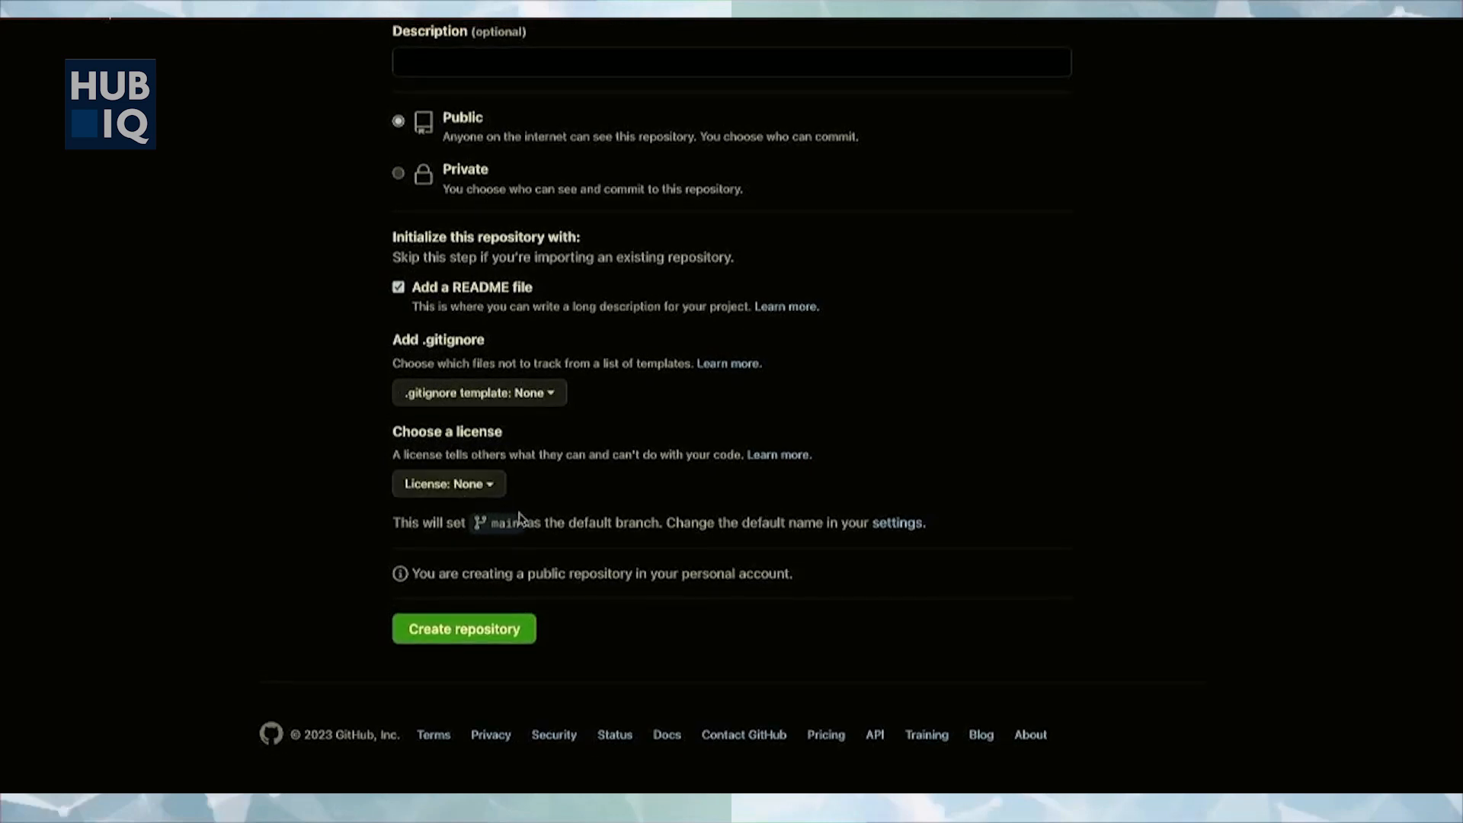
left_click(489, 494)
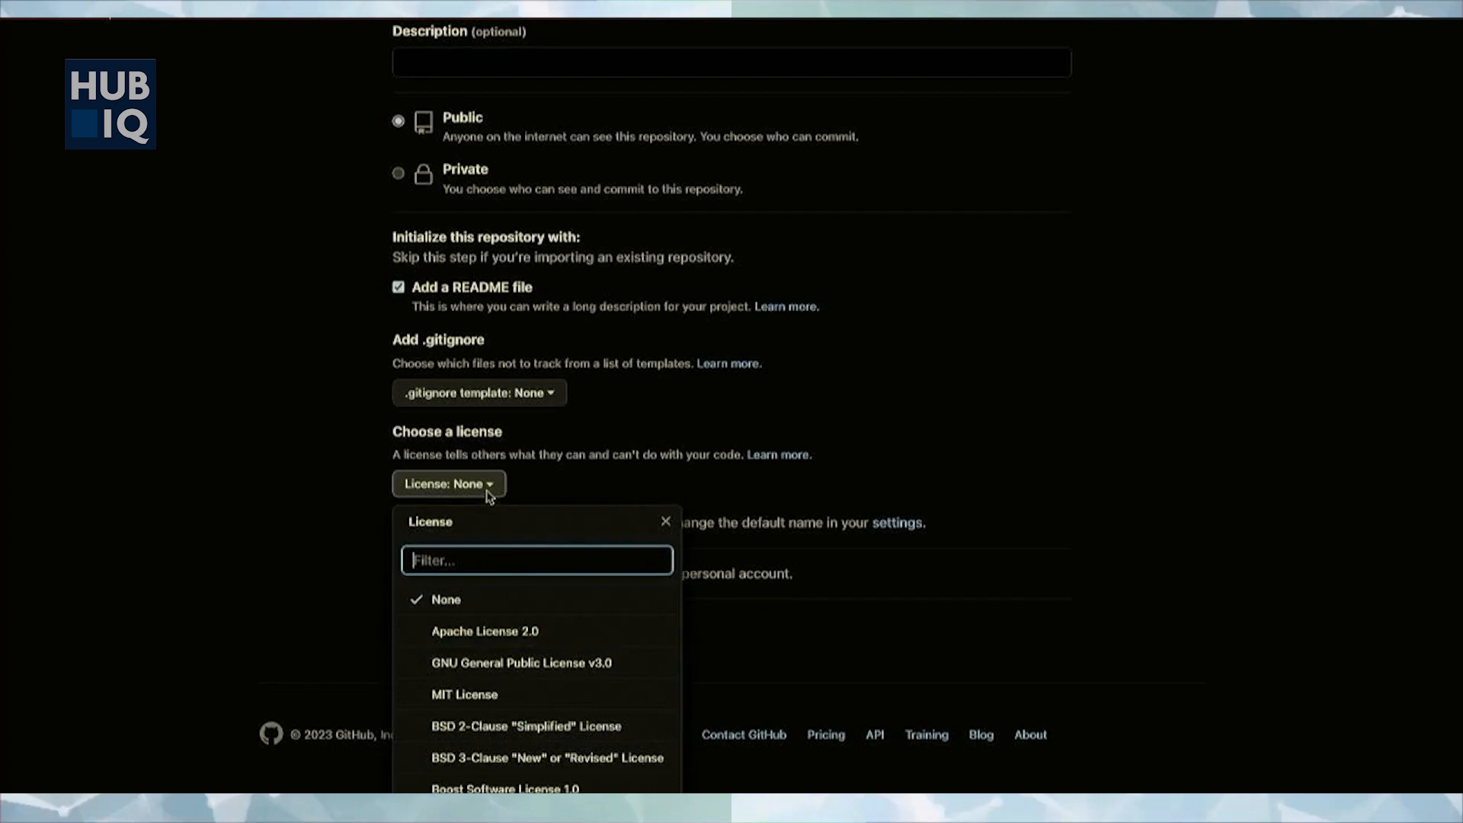
left_click(291, 503)
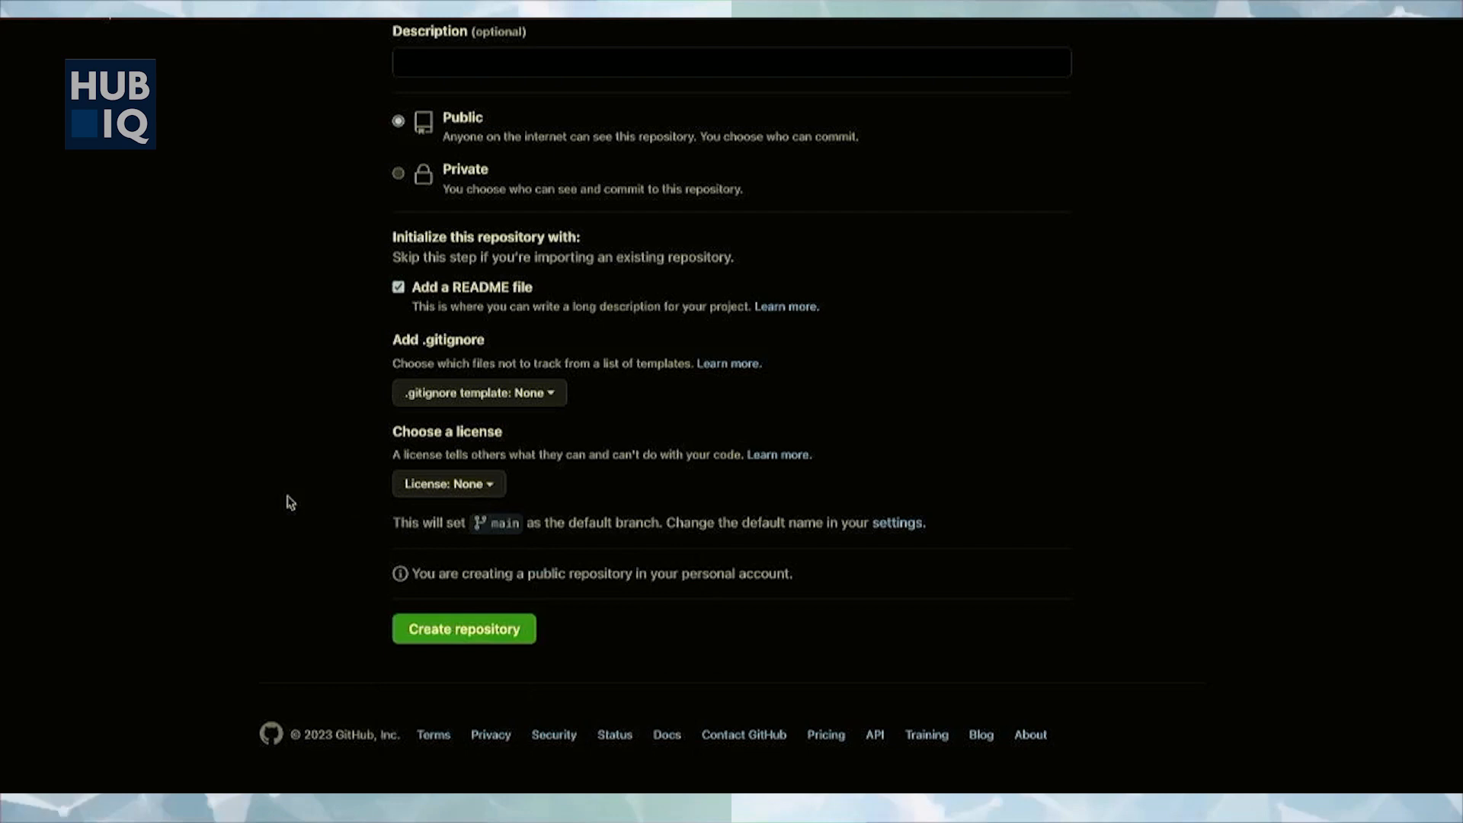
left_click(465, 627)
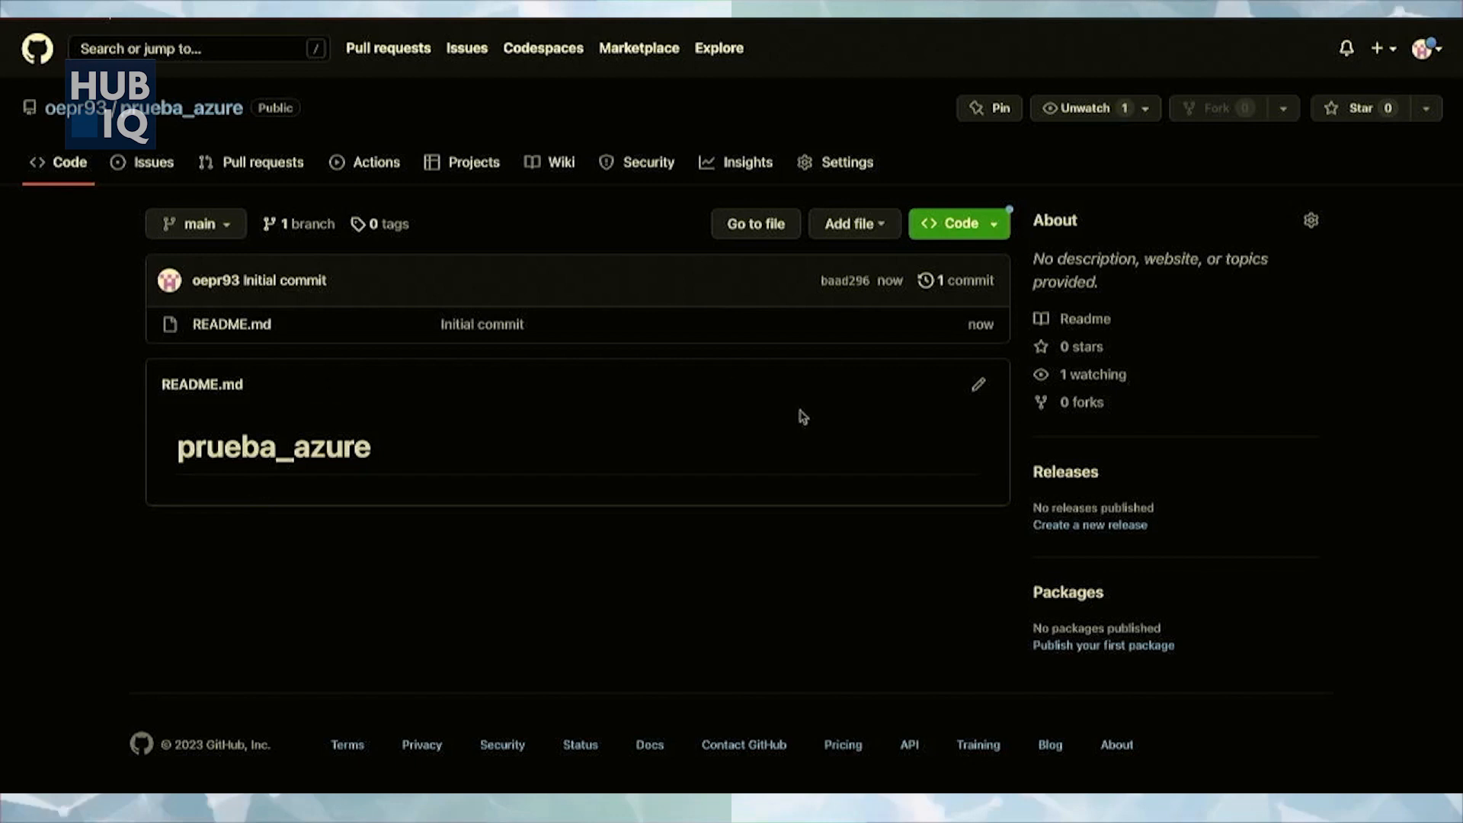
- Edit README.md, replacing its heading with "# Título del repositorio" followed by a blank line
left_click(986, 393)
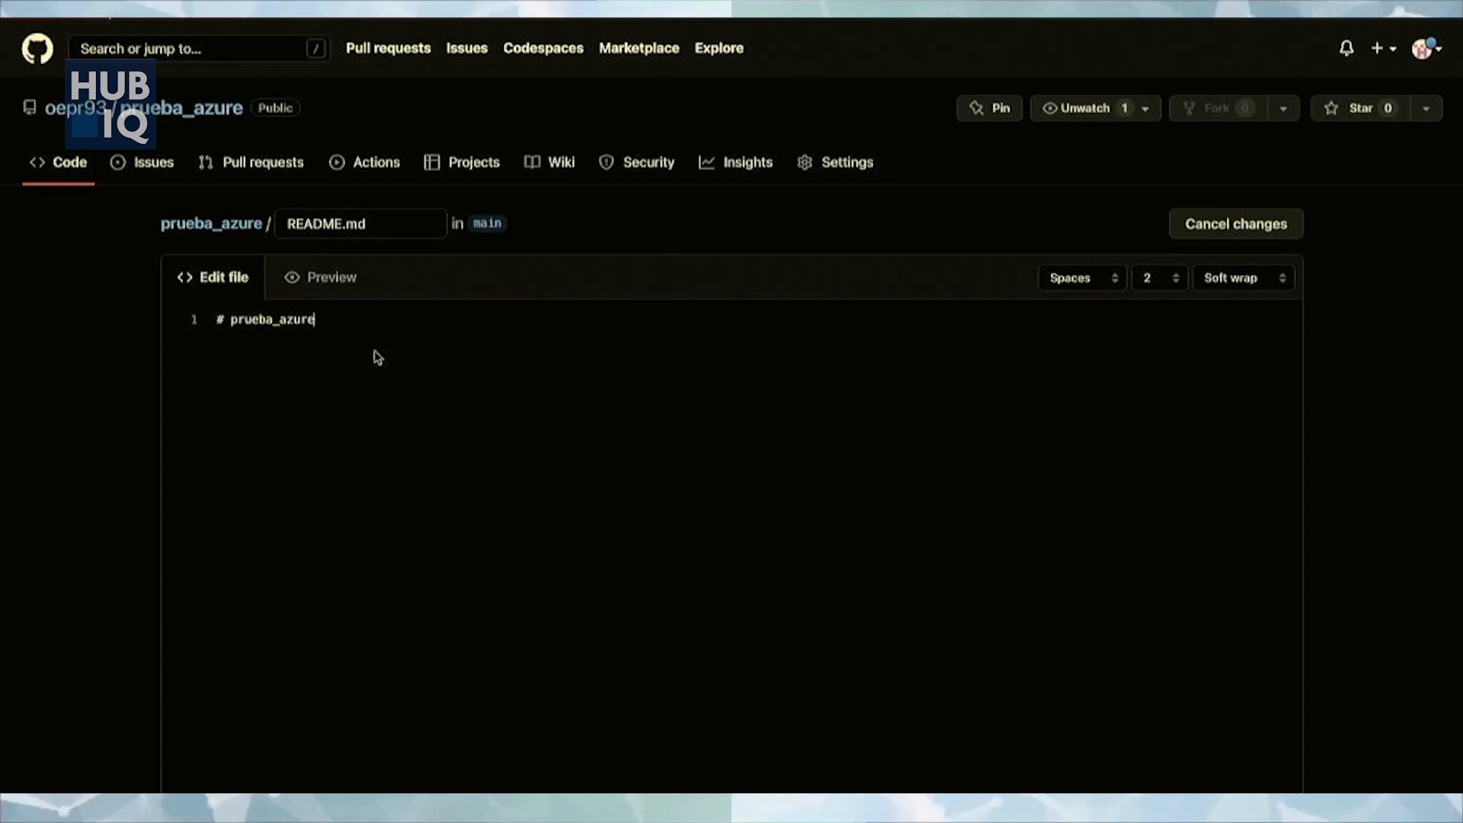
left_click_drag(317, 320, 214, 328)
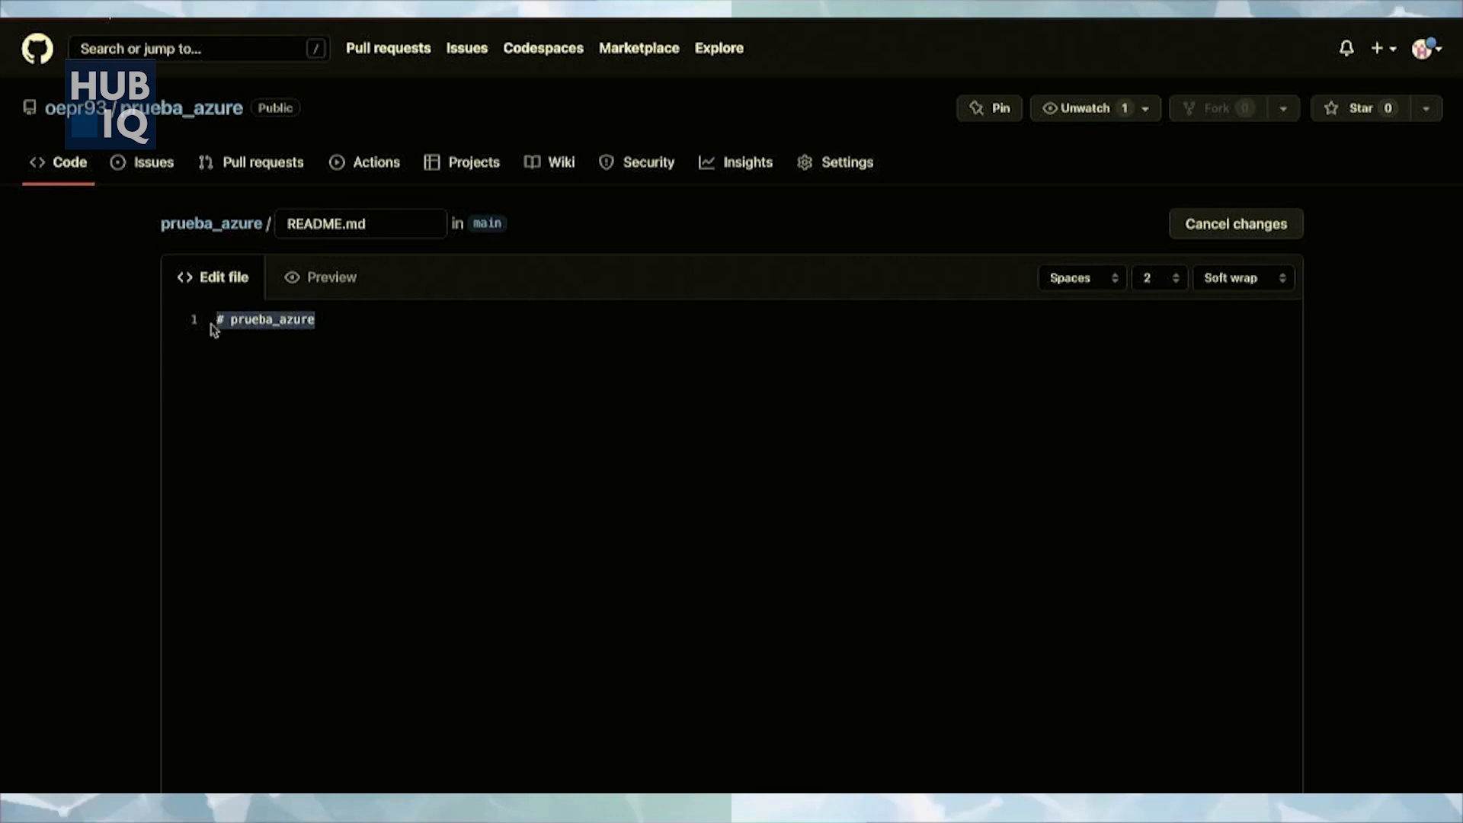
key("BackSpace")
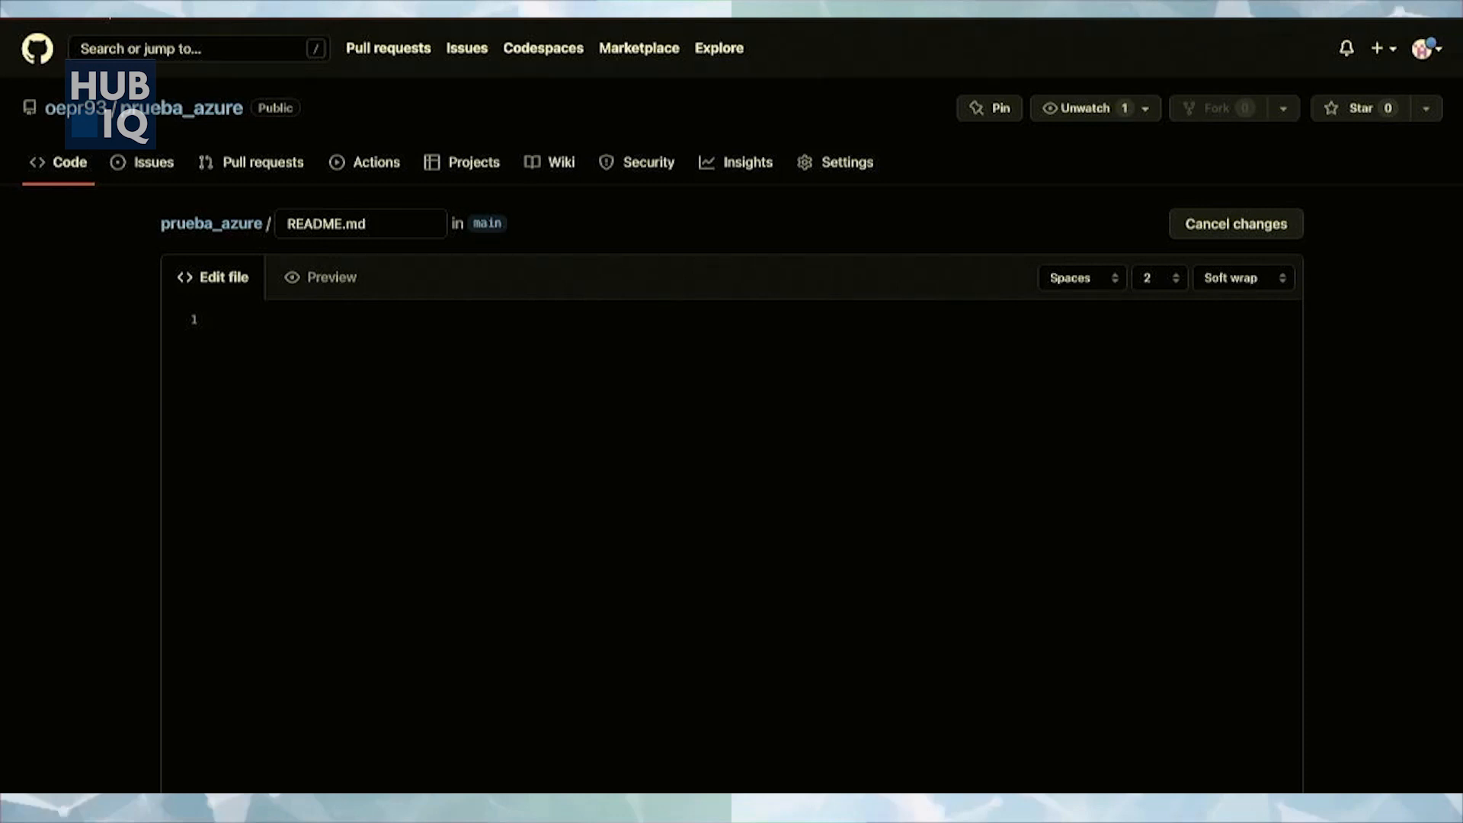
type("#")
type("Título del repositorio")
key("Return")
key("Return")
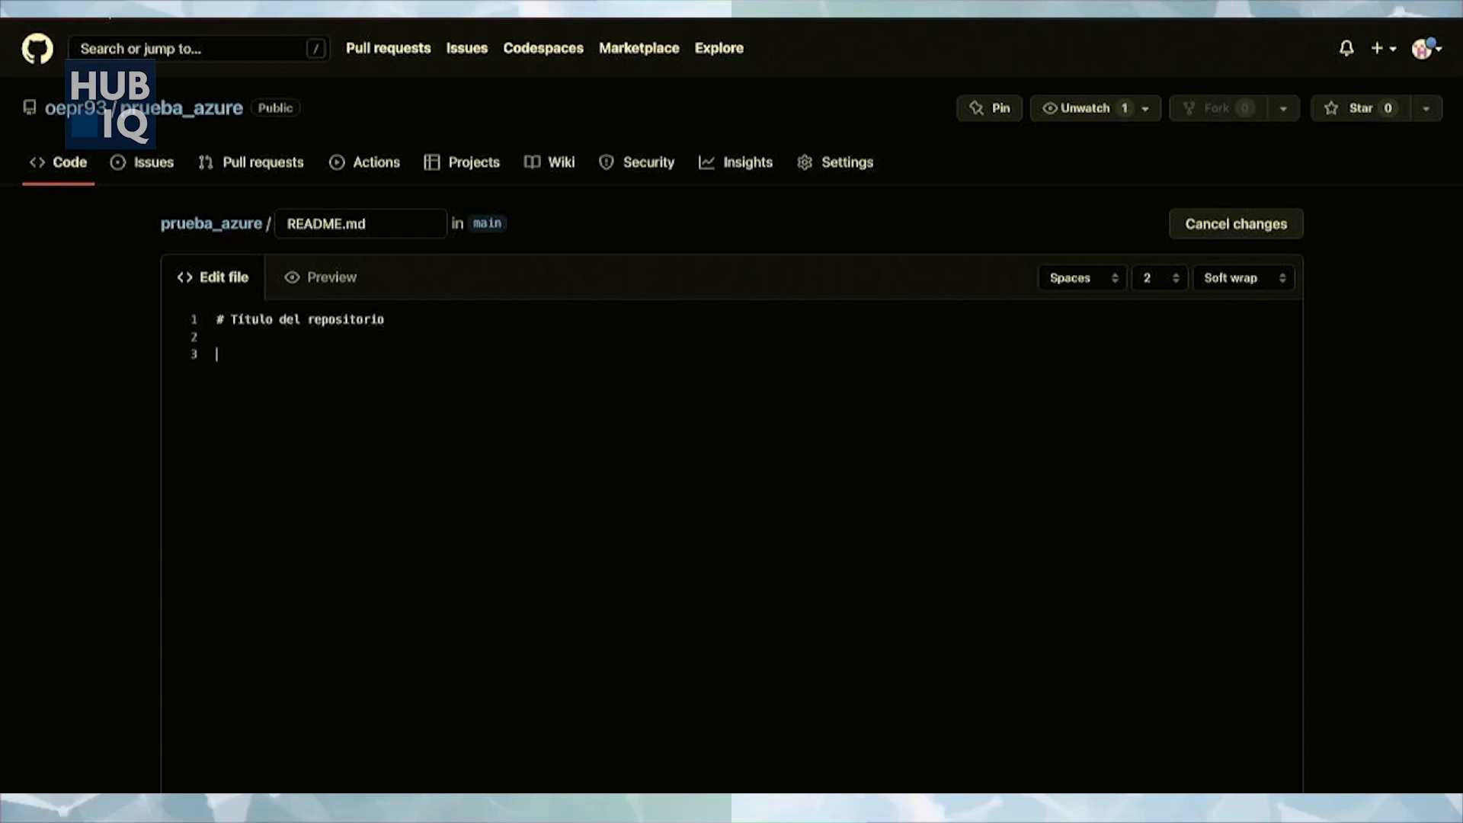
- Add the subheading "## SUbtitulo del repositorio" and the paragraph "Repositorio de prueba para azure" to README.md
type("## SUbtitulo del repositorio")
key("Return")
key("Return")
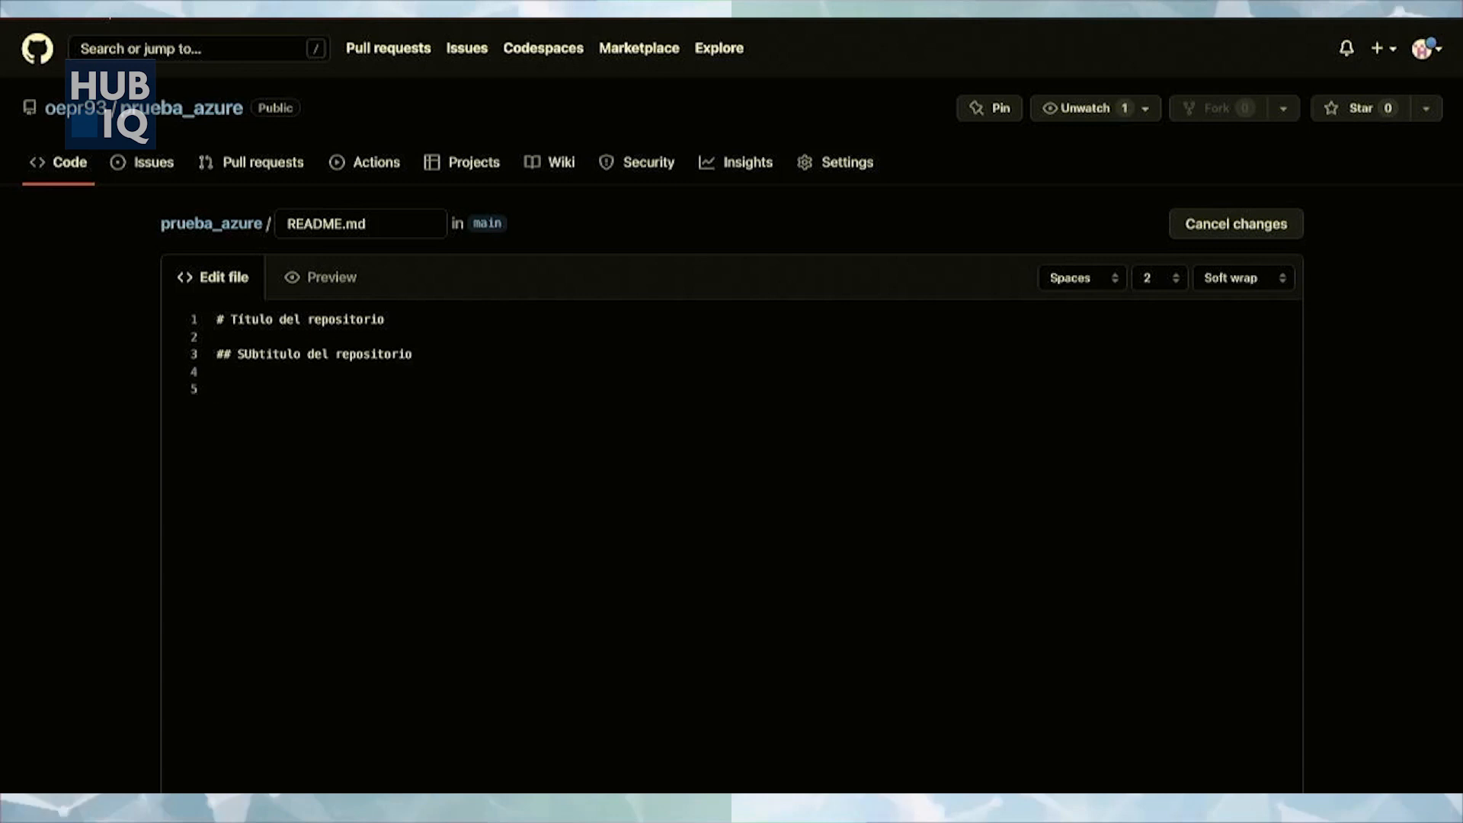
type("Repositorio de prueba para azure")
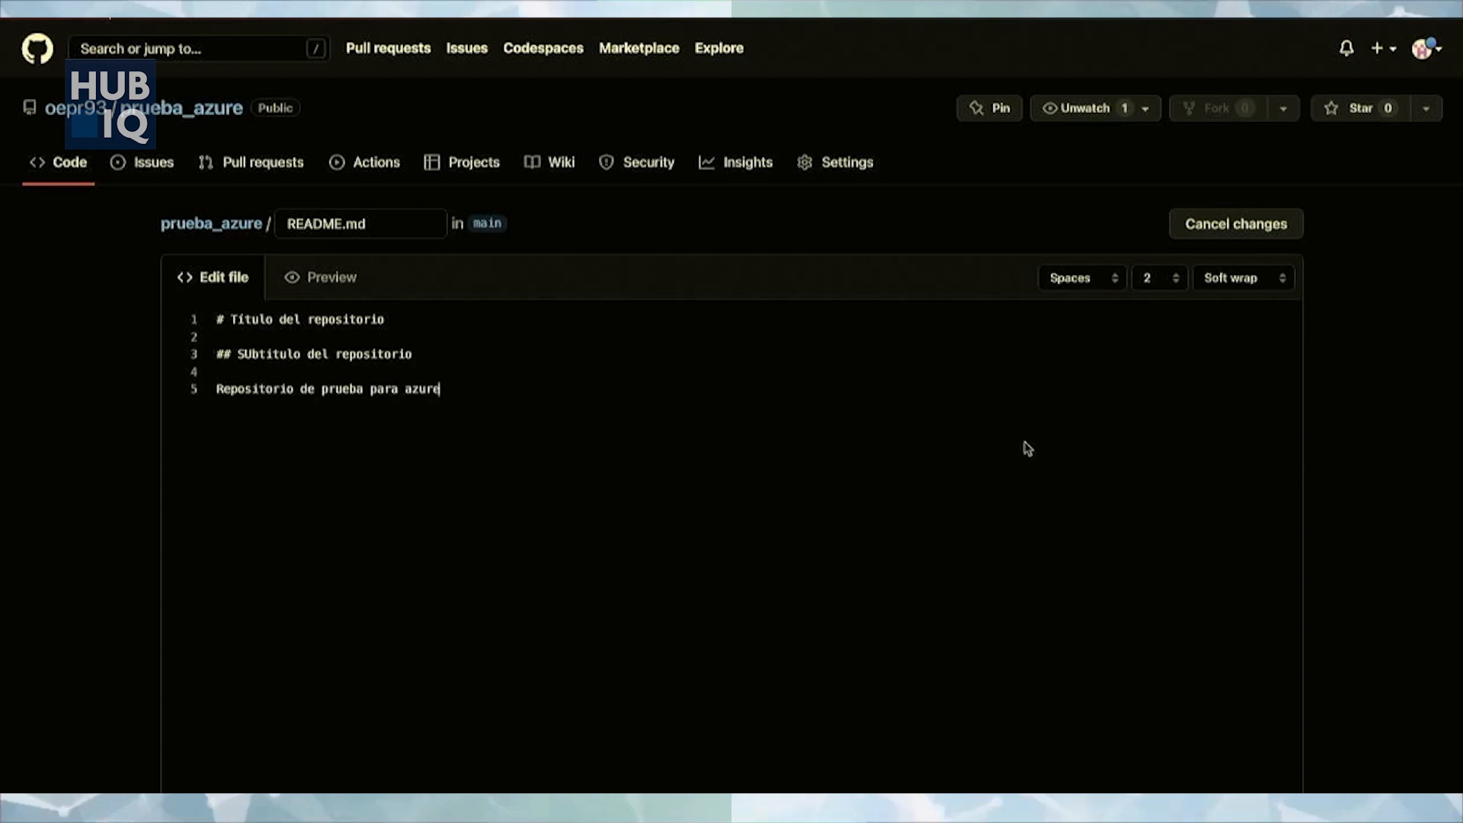
- Commit the README.md changes directly to the main branch and return to the prueba_azure repository's main page
scroll(1029, 448, "down", 5)
scroll(650, 579, "down", 2)
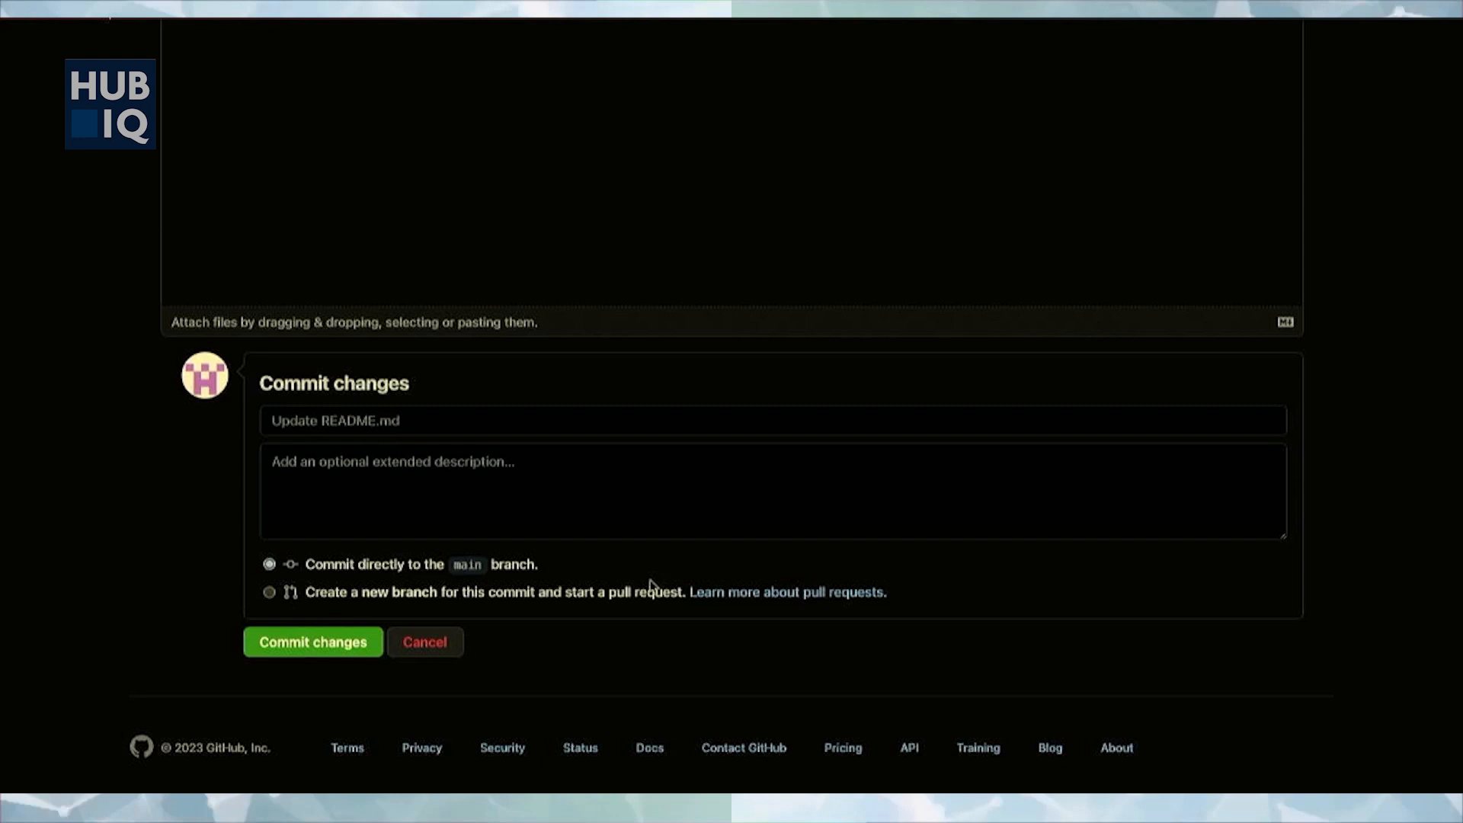
left_click(297, 653)
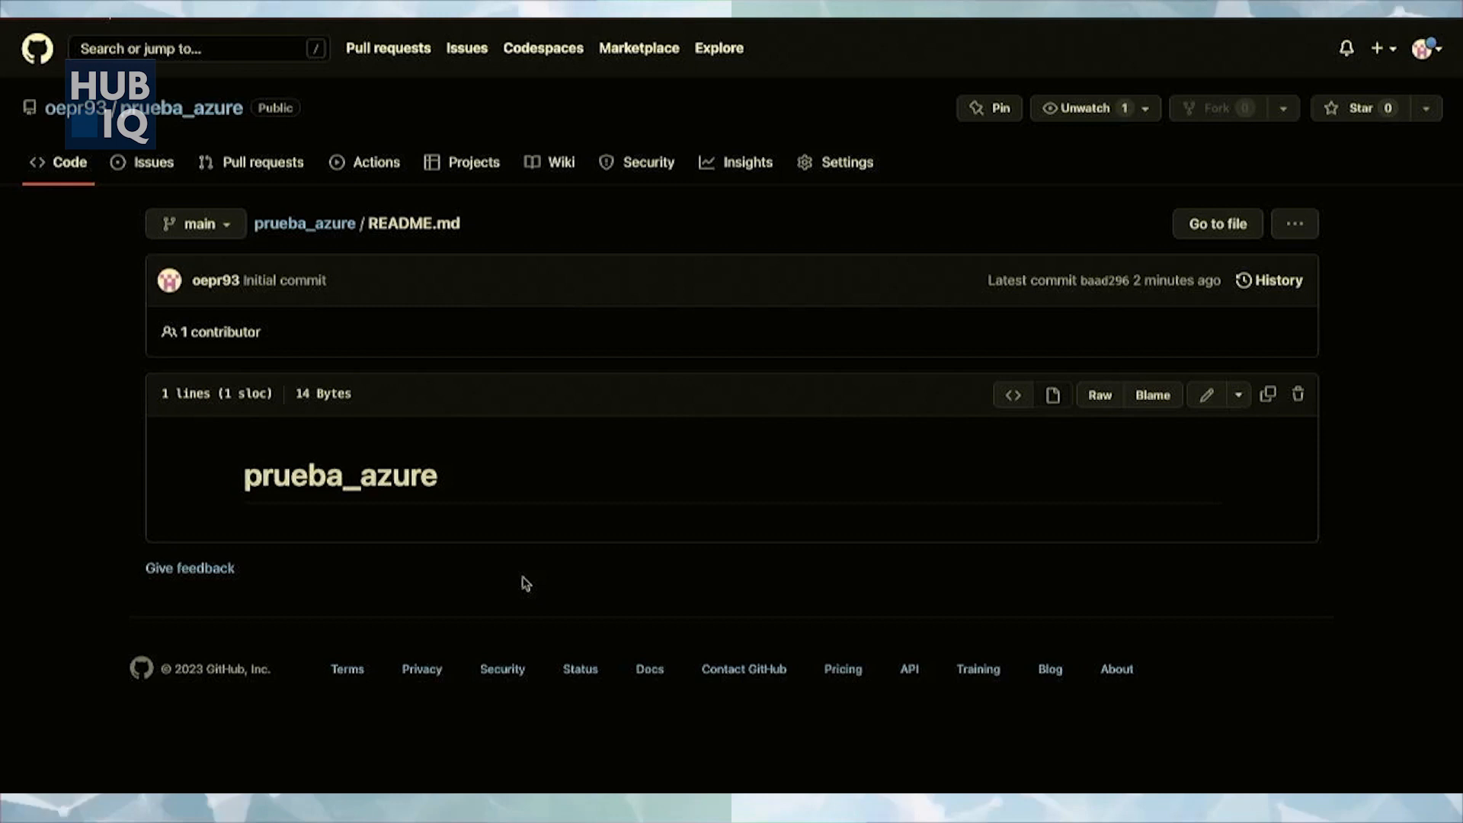
left_click(320, 222)
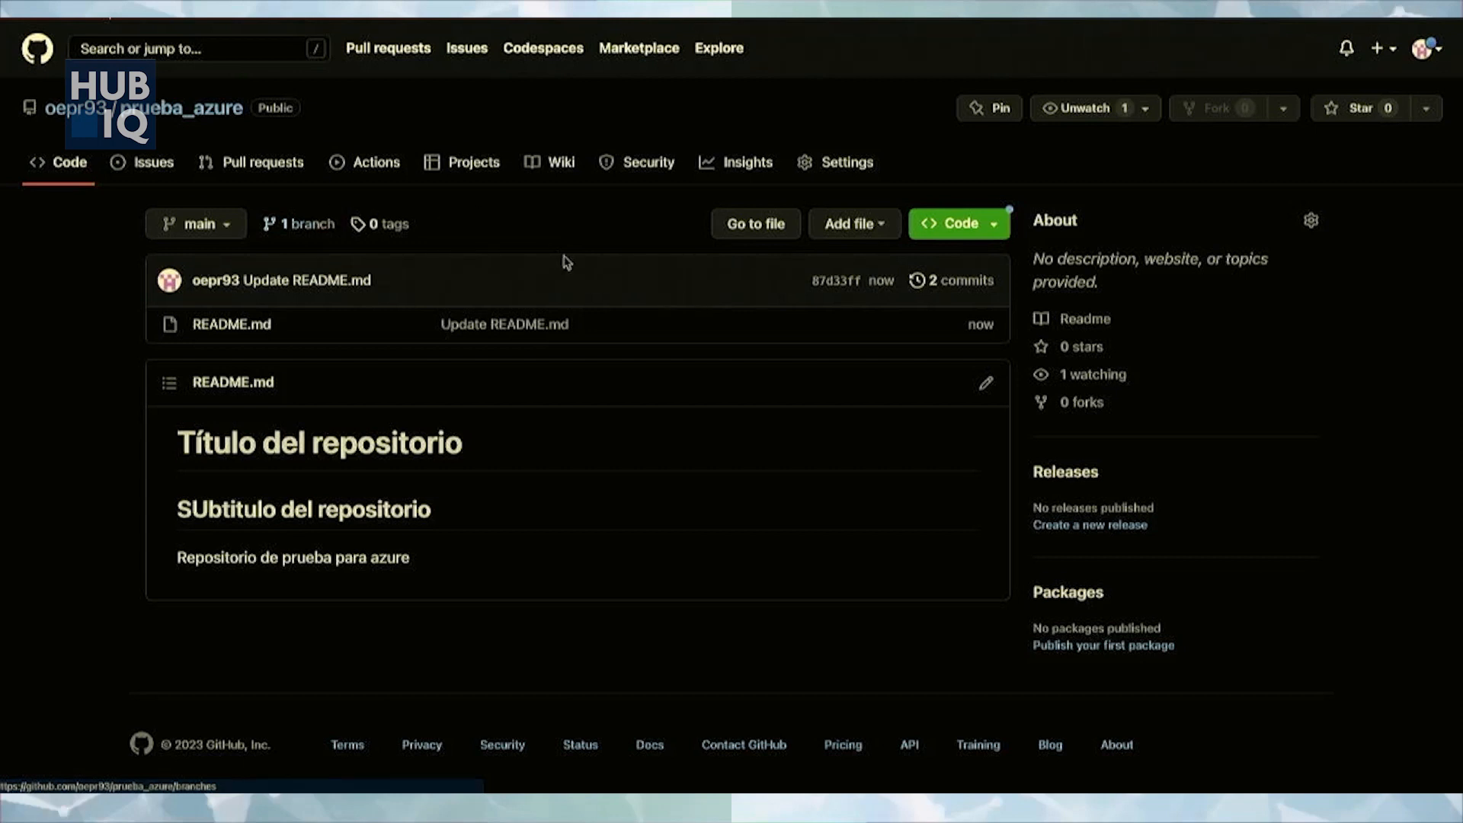
- Review the repository's SSH and GitHub CLI clone options and its Codespaces options
left_click(987, 228)
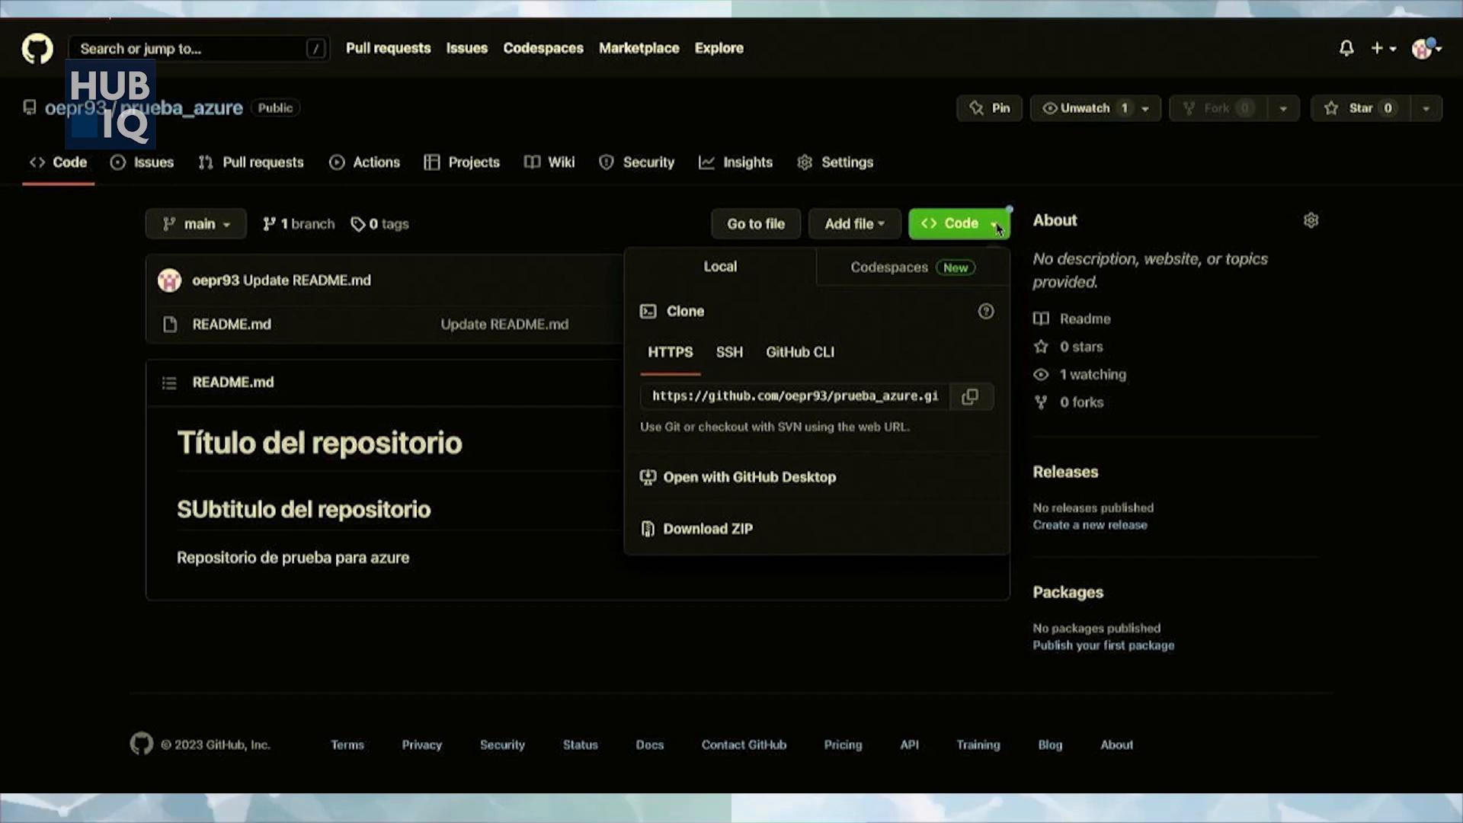
left_click(728, 353)
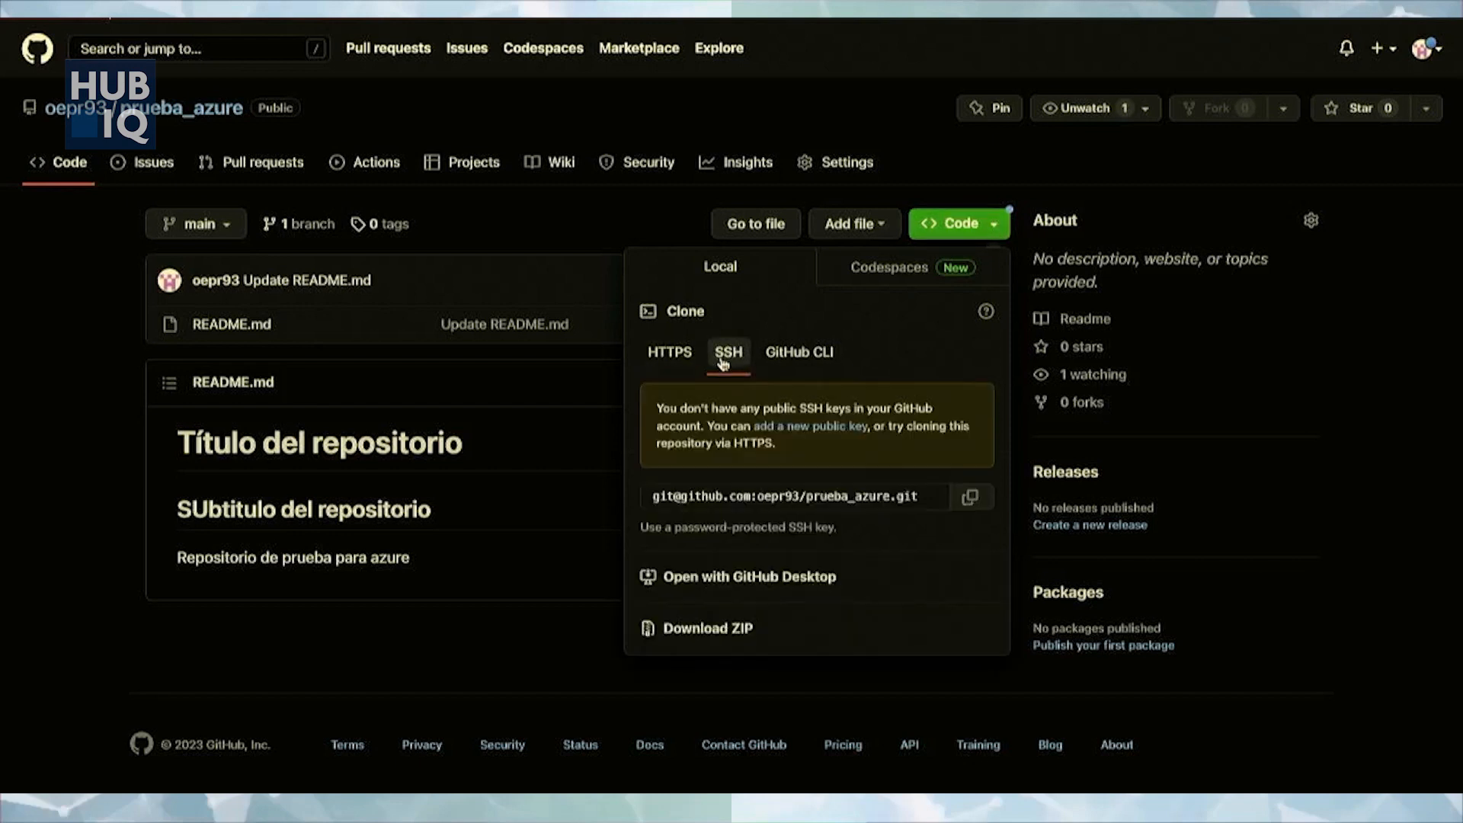
left_click(798, 361)
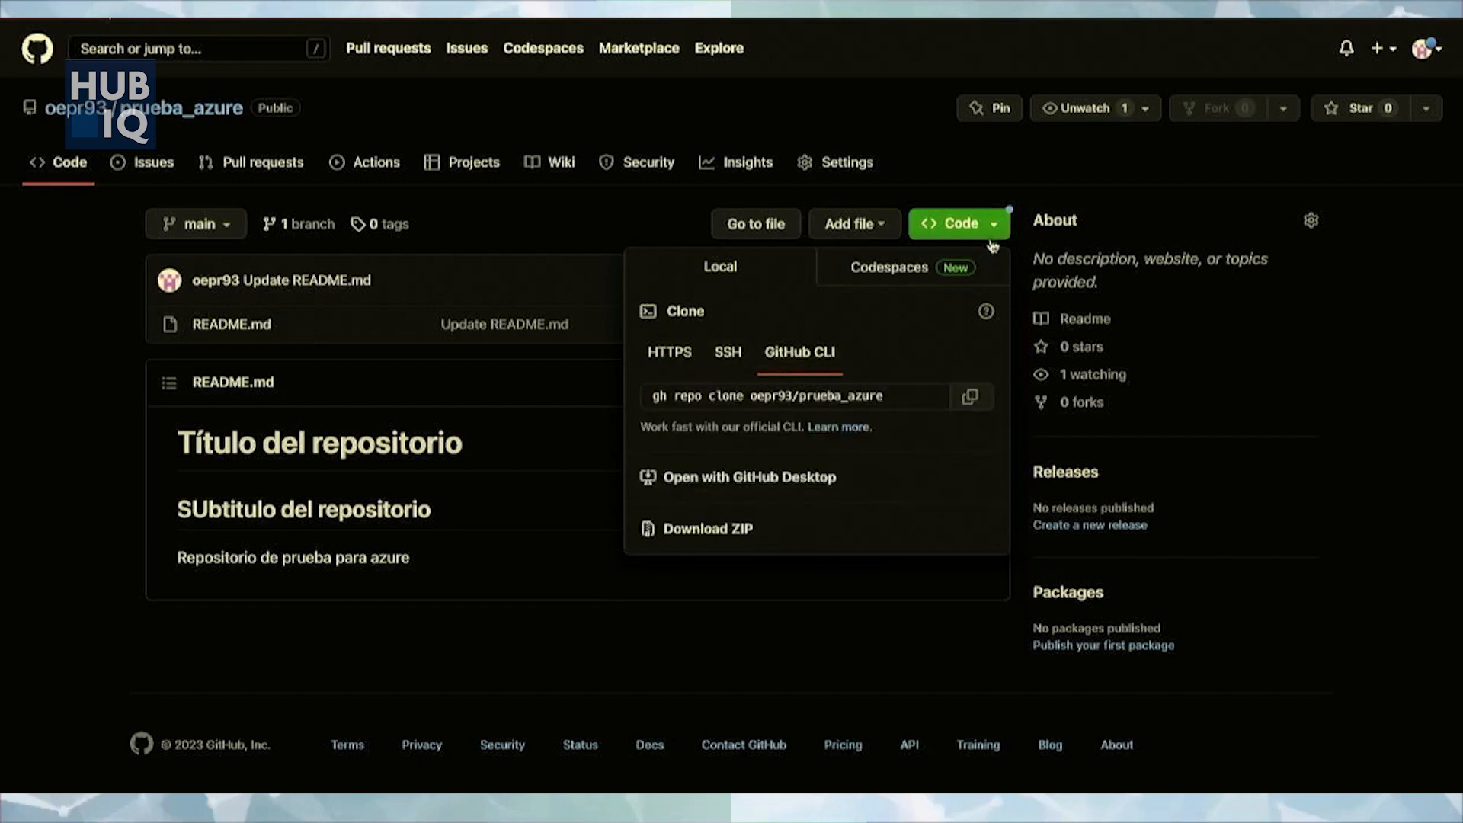
left_click(976, 269)
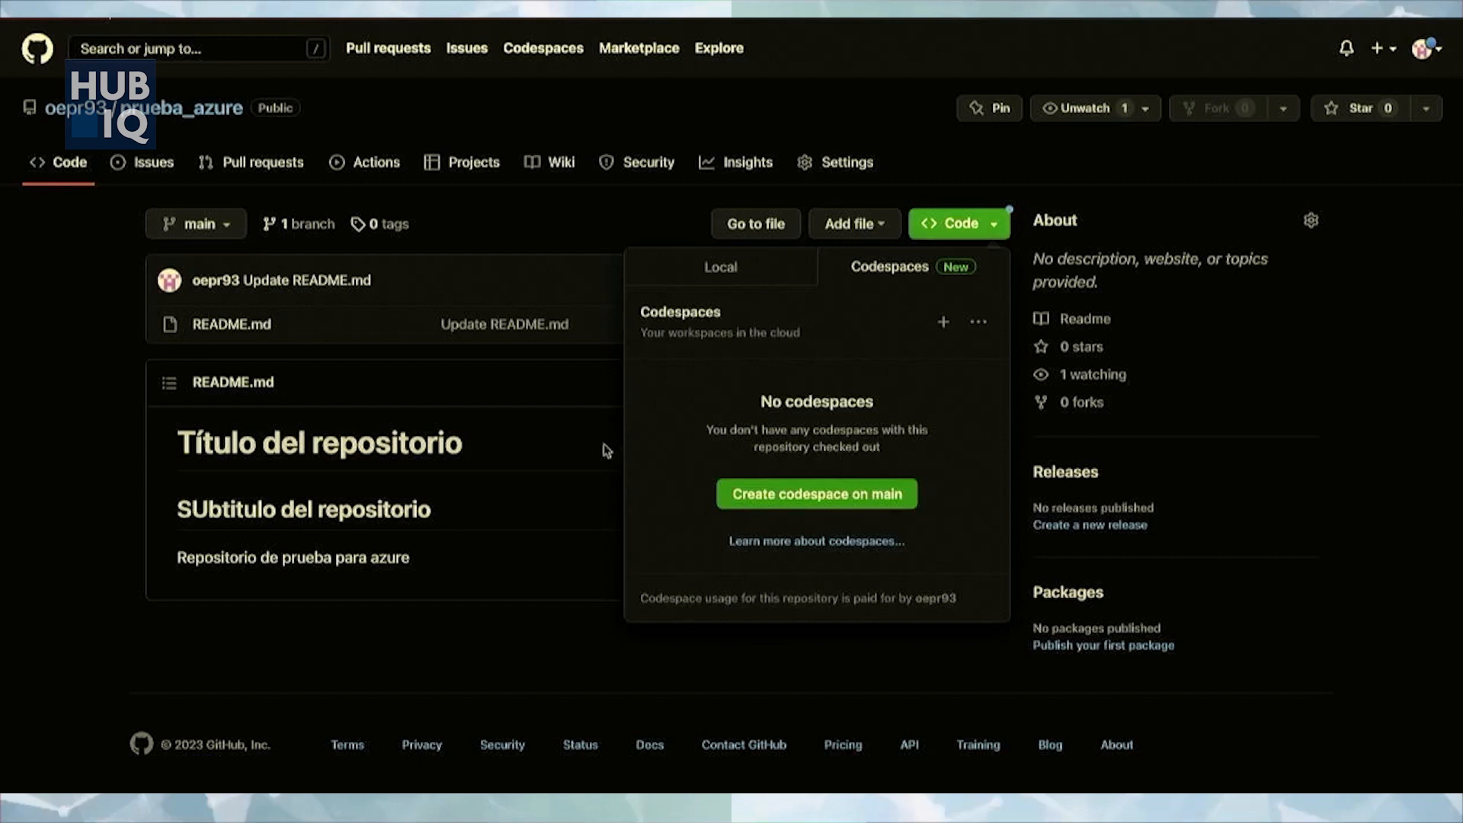
left_click(559, 427)
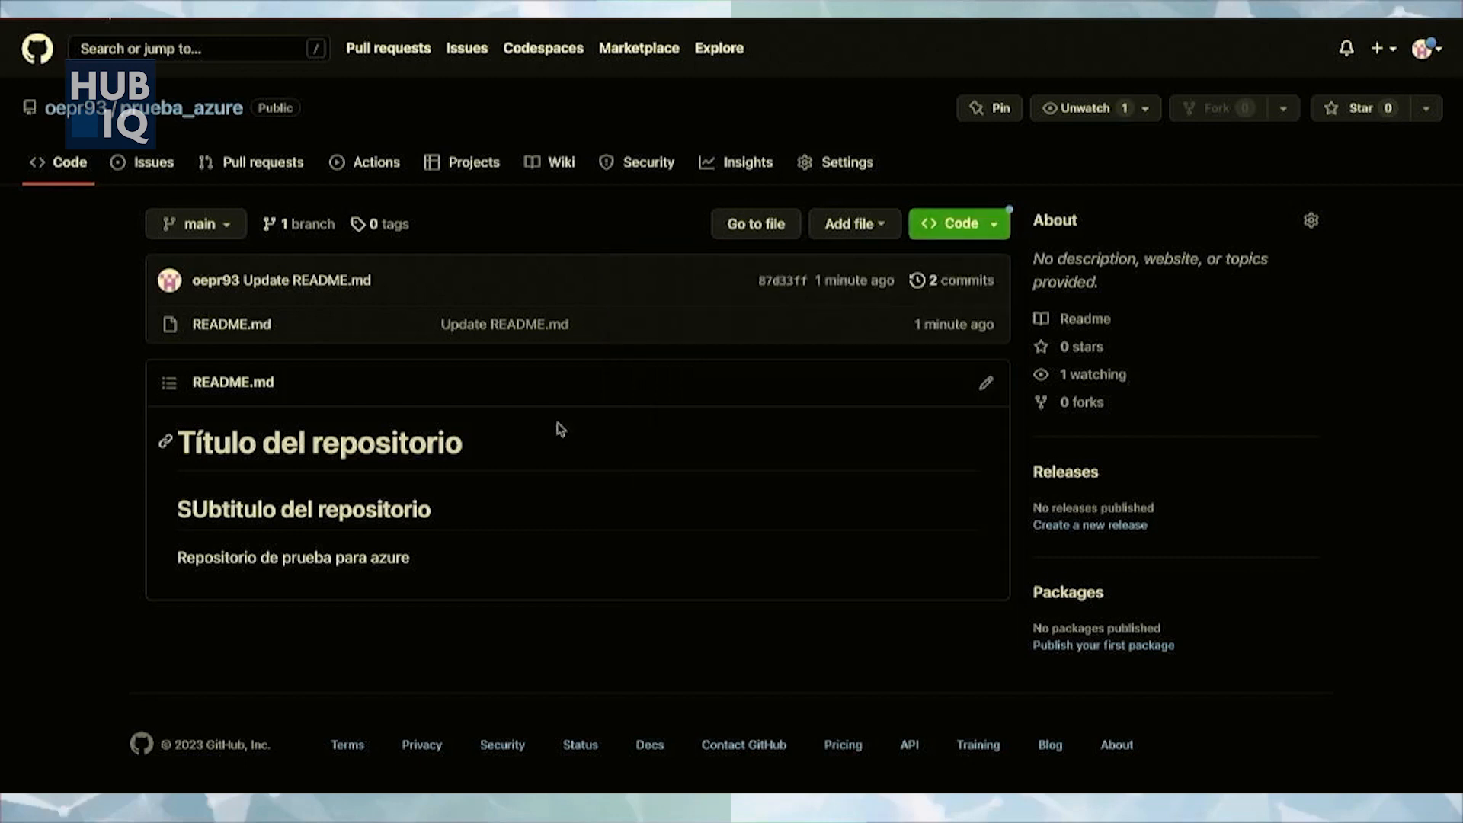
- Examine the repository's general settings, including features, pull requests, archives, pushes and the Danger Zone
left_click(831, 165)
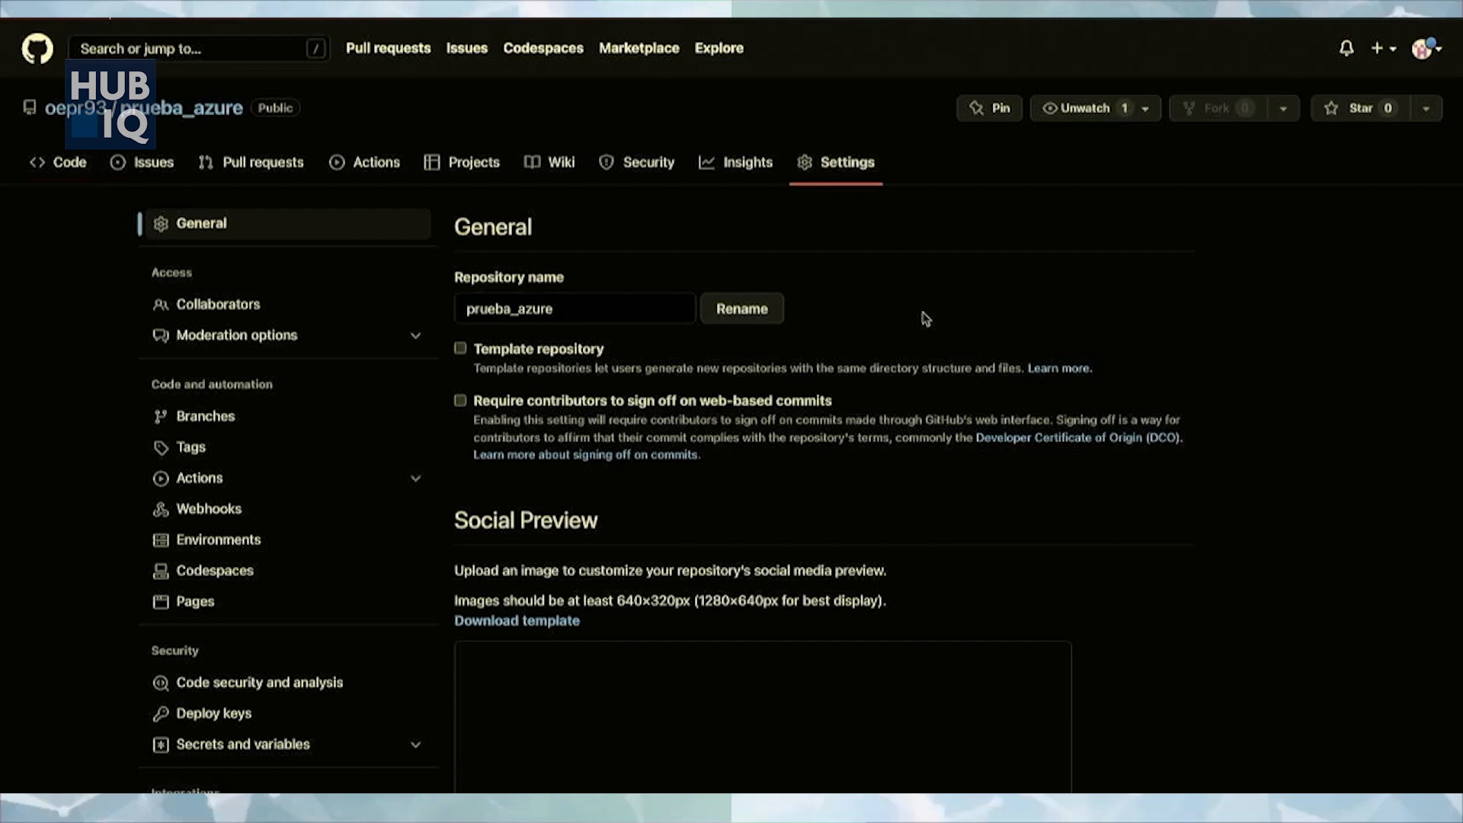
scroll(846, 561, "down", 2)
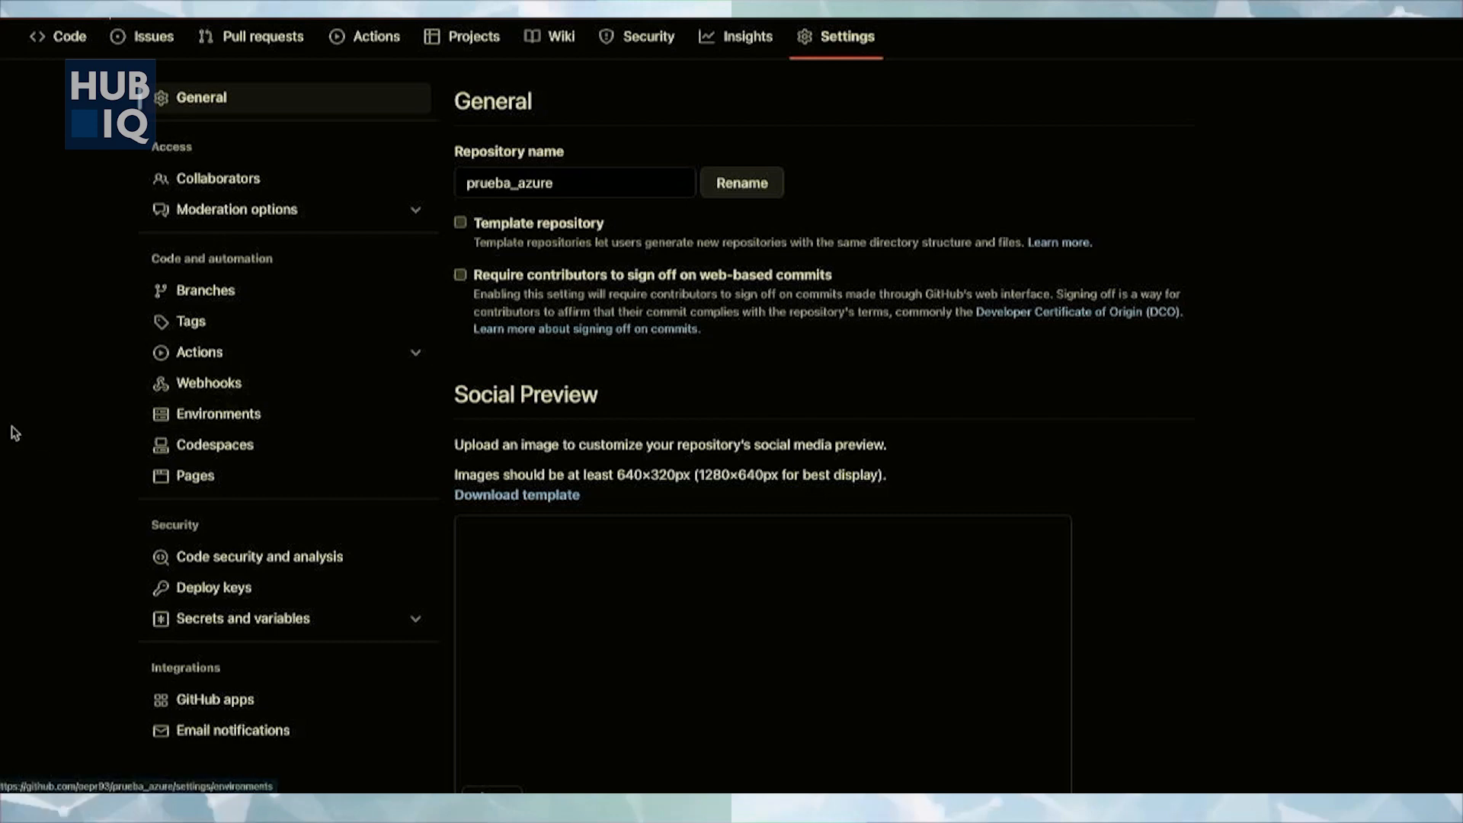
scroll(80, 517, "down", 2)
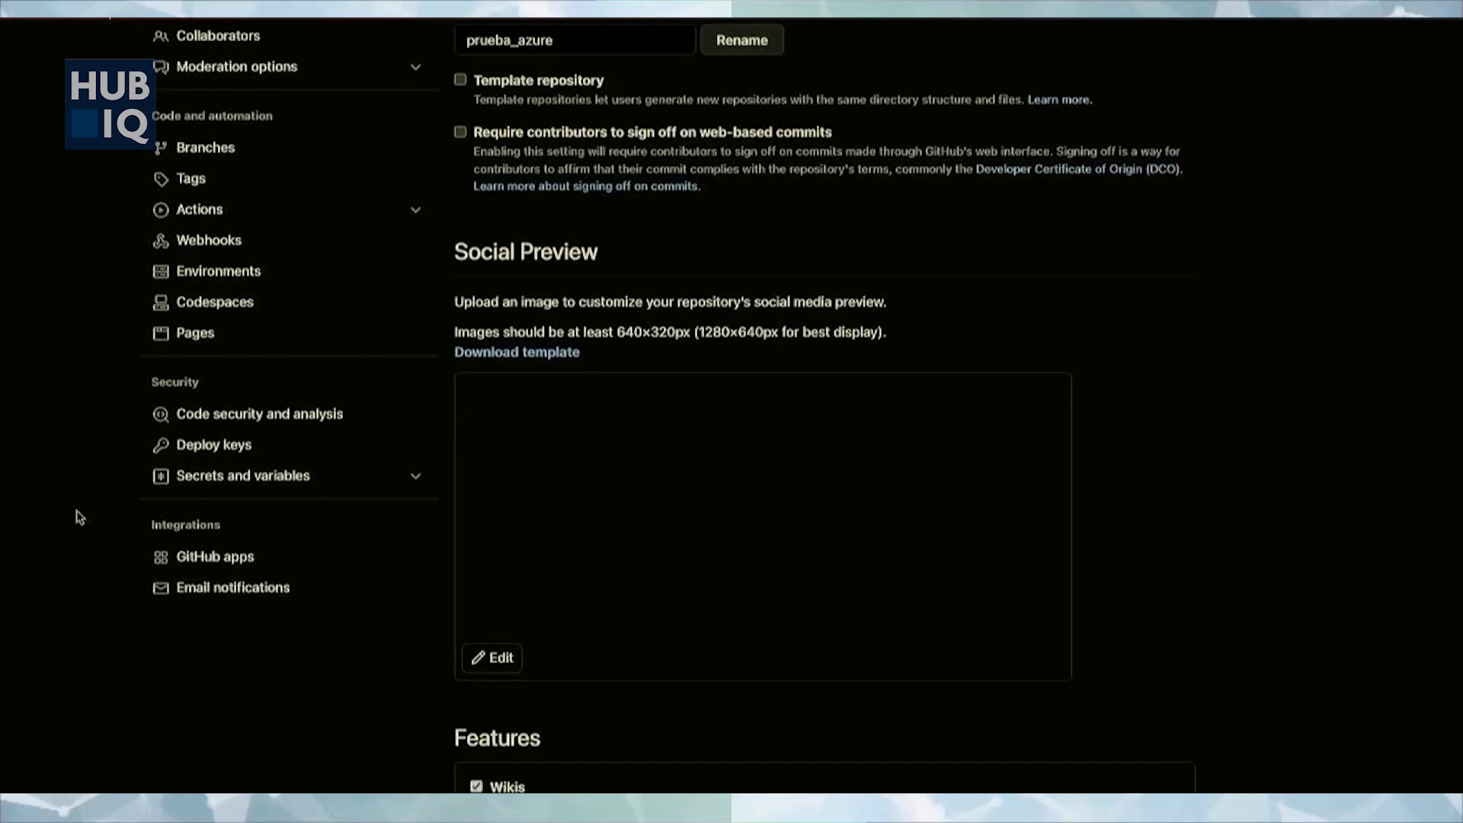
scroll(79, 518, "down", 5)
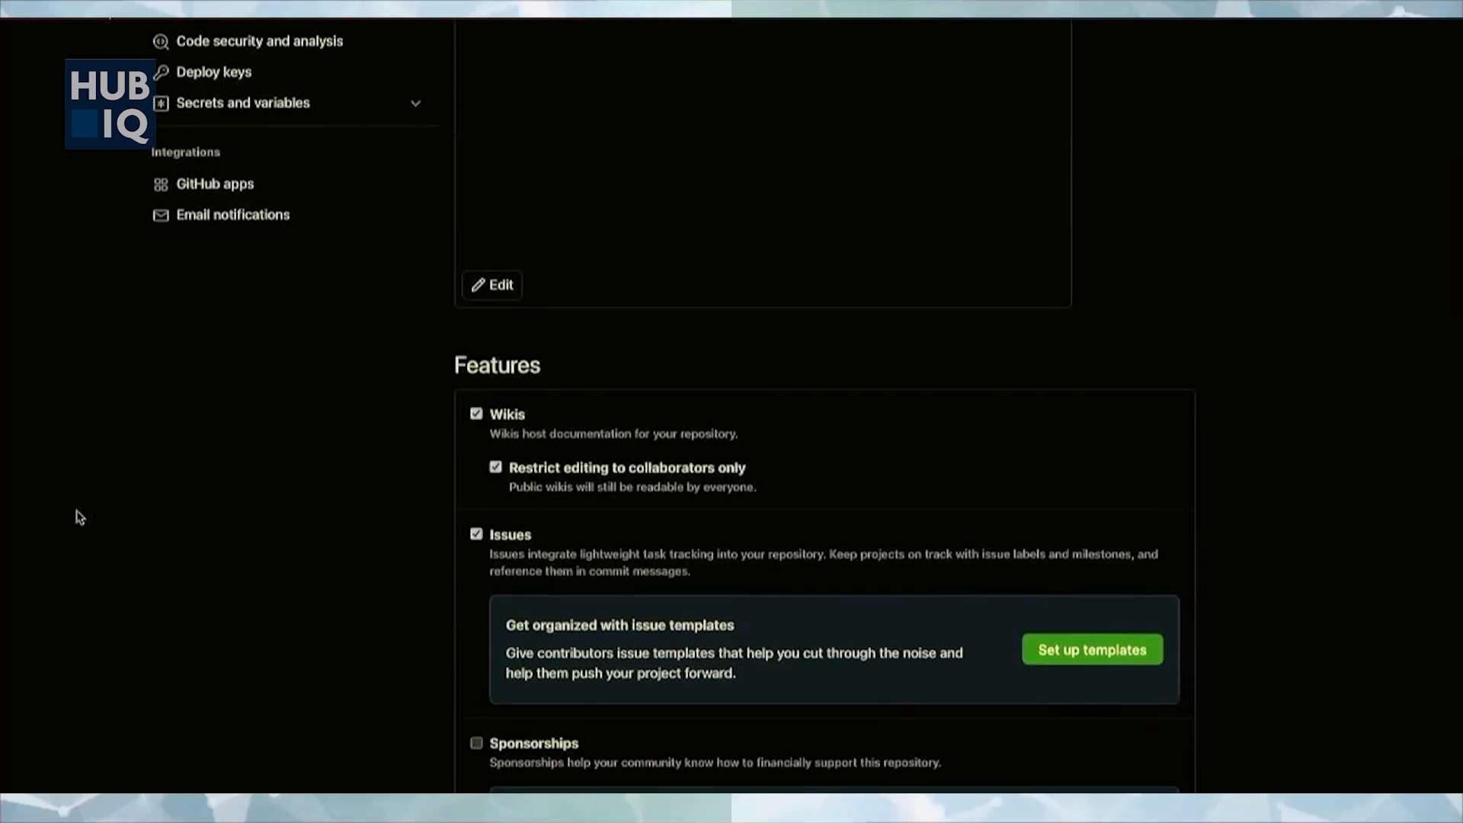
scroll(80, 518, "down", 9)
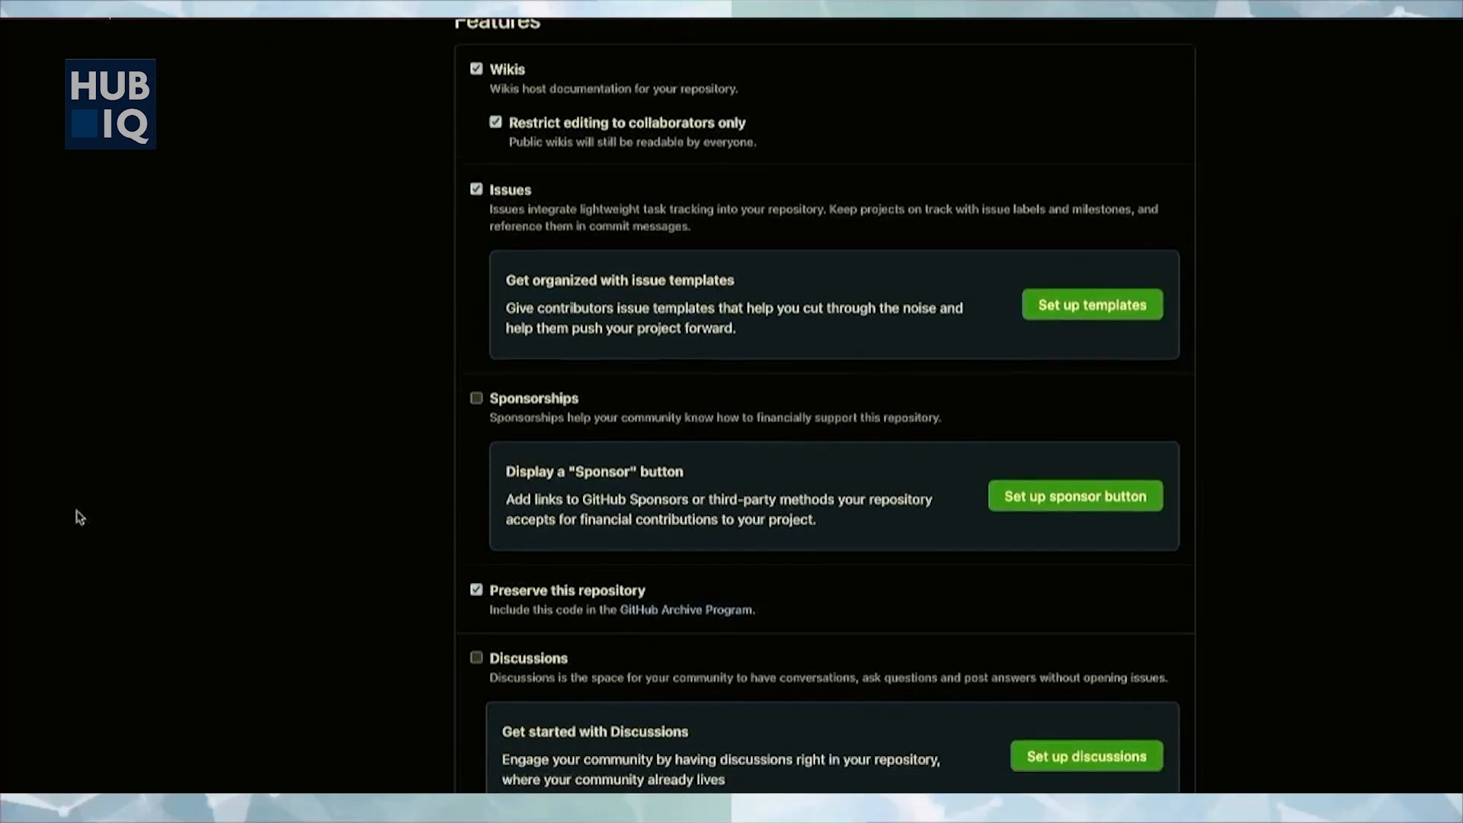
scroll(79, 518, "down", 7)
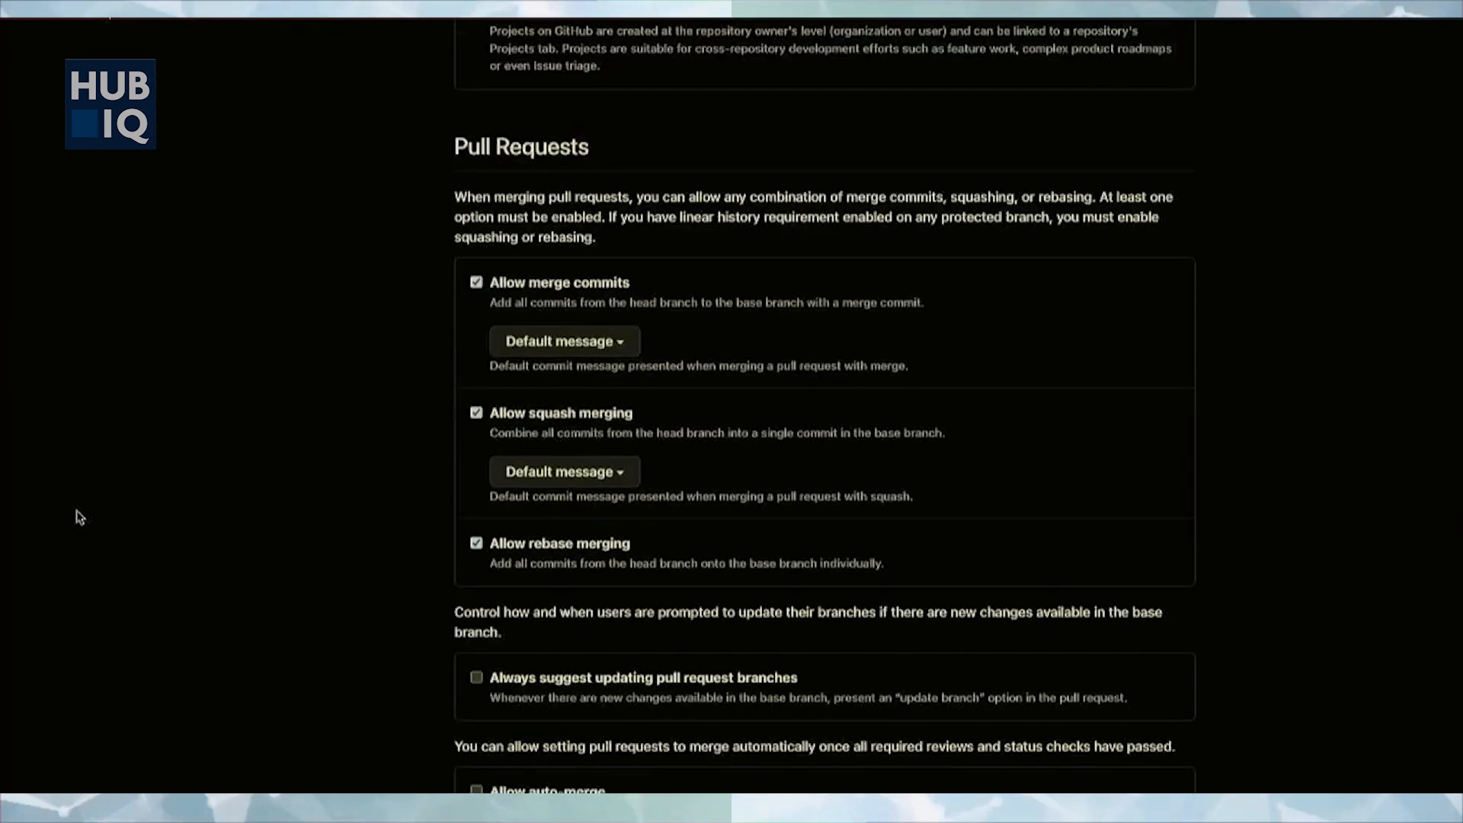
scroll(79, 518, "down", 7)
scroll(79, 518, "up", 11)
scroll(80, 517, "down", 3)
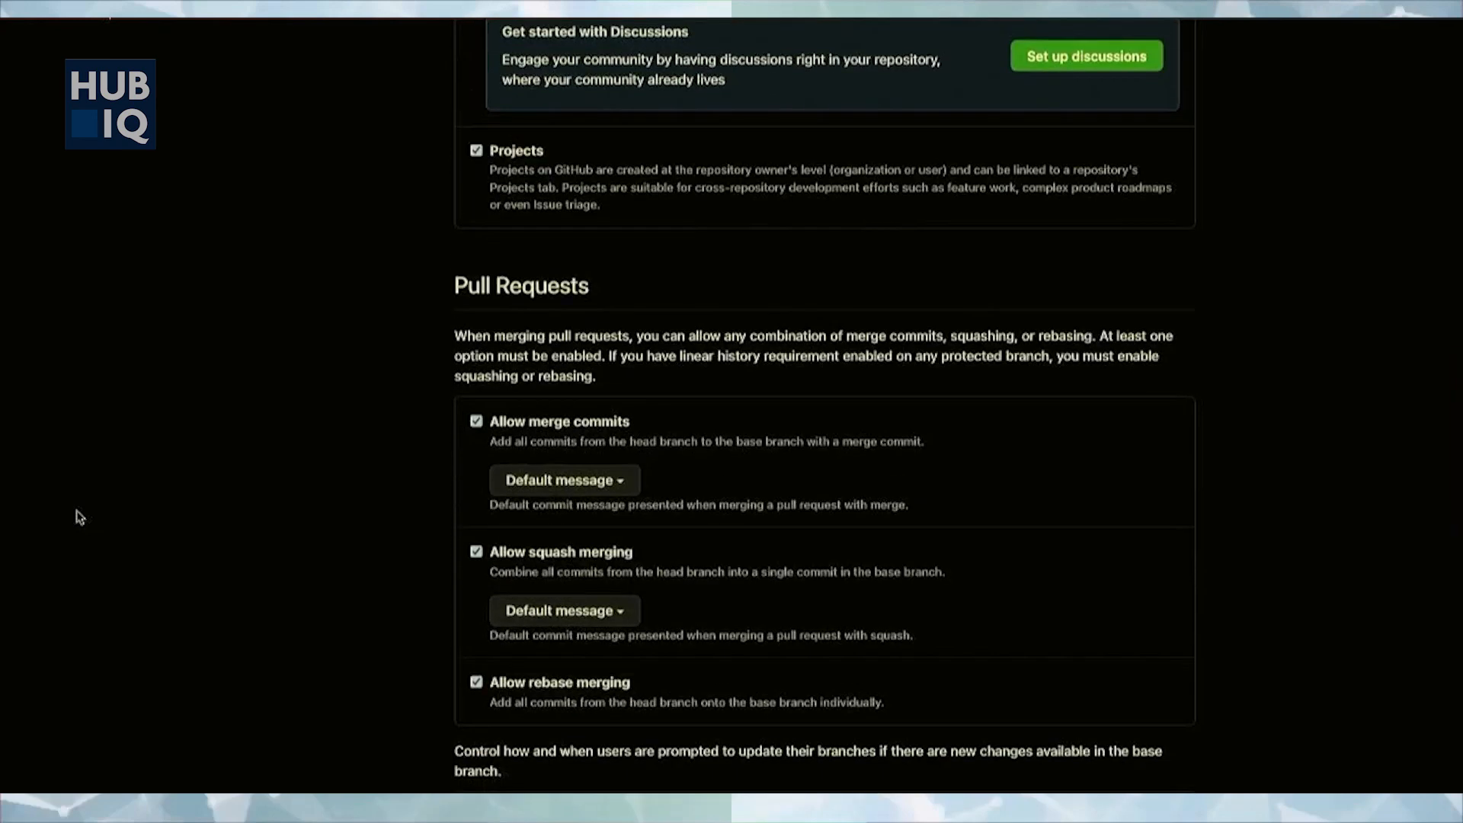
scroll(79, 518, "down", 12)
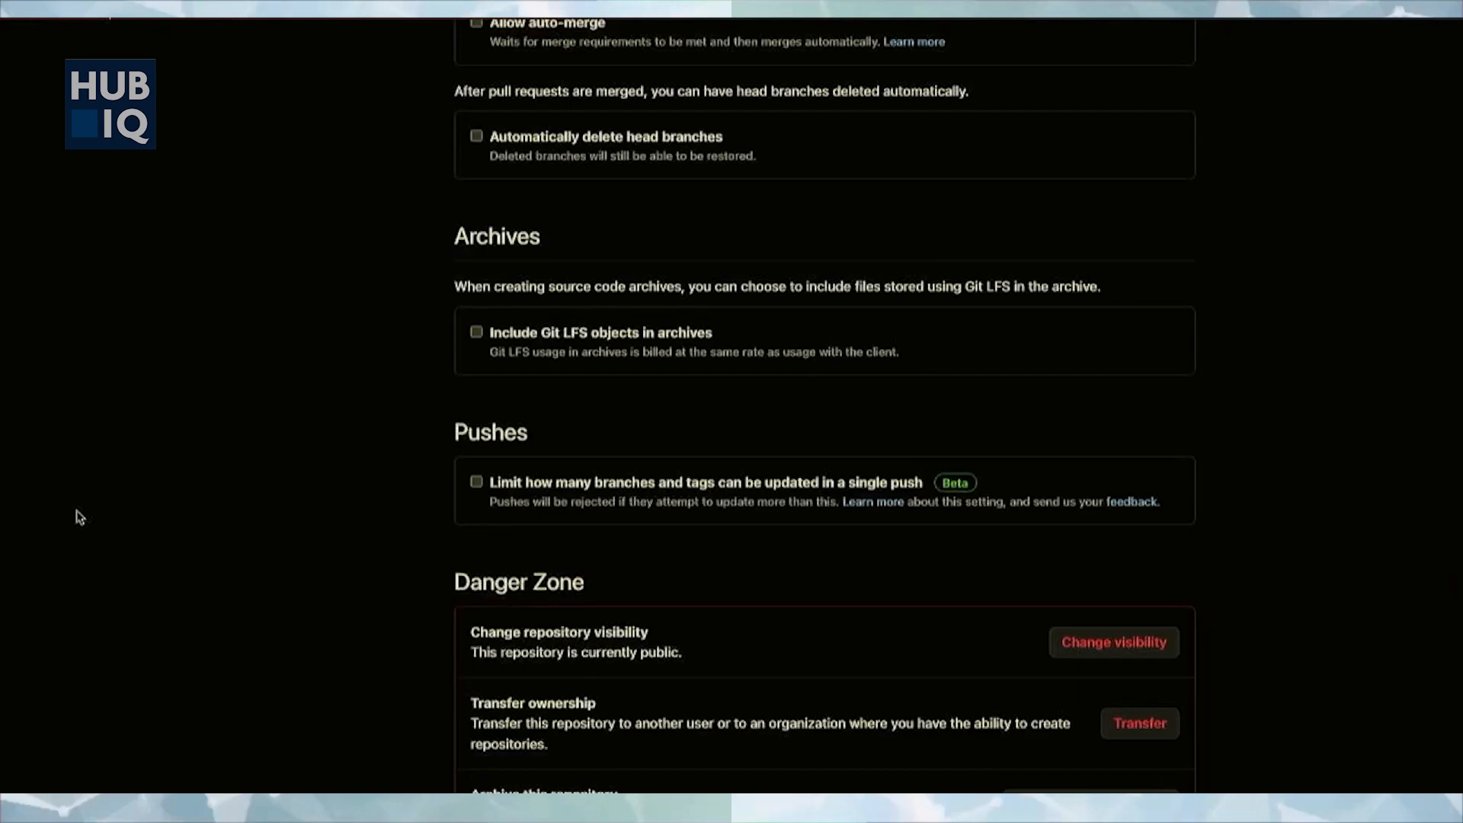
scroll(80, 518, "down", 3)
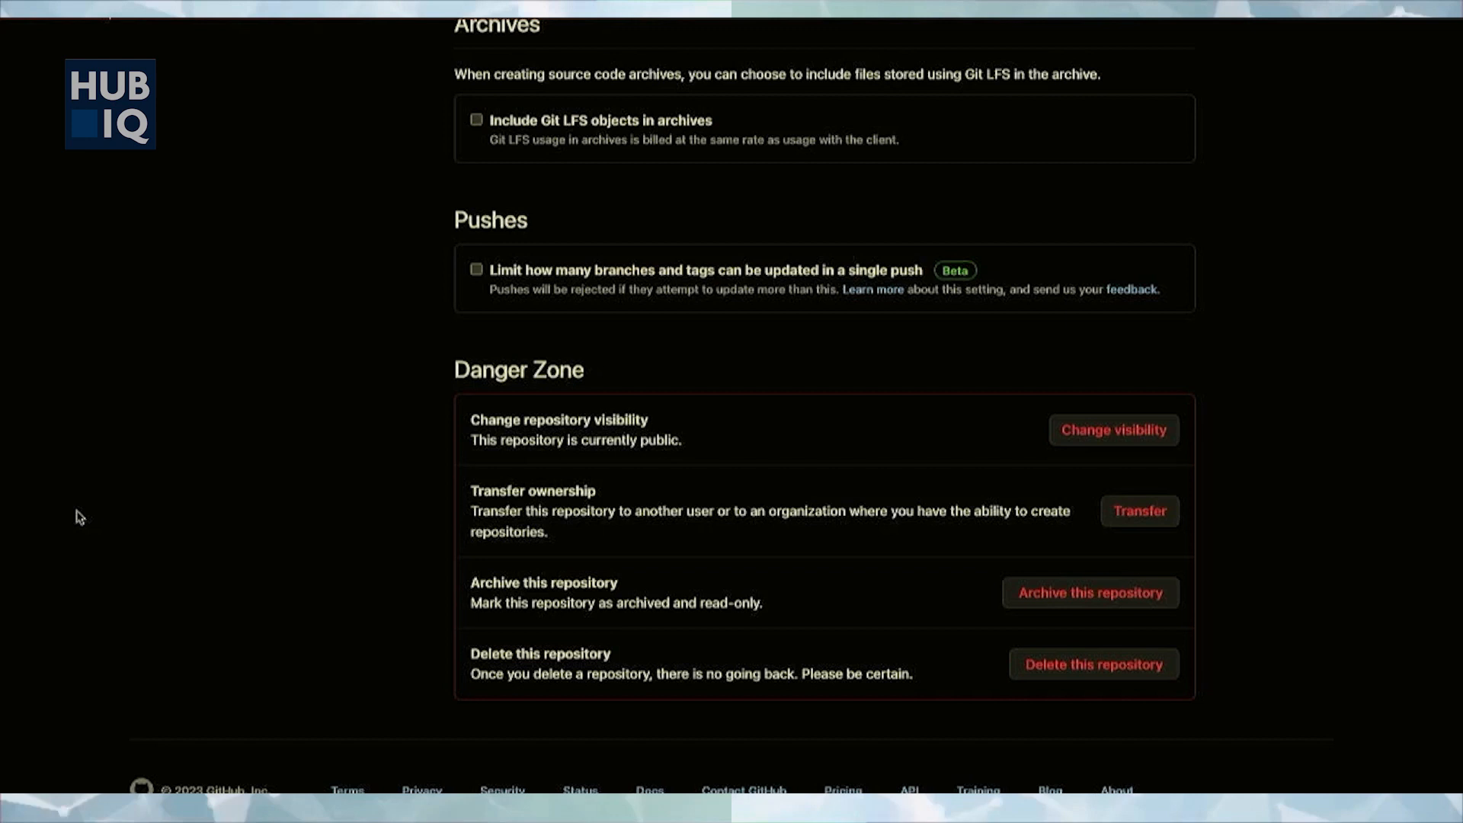
scroll(80, 518, "up", 20)
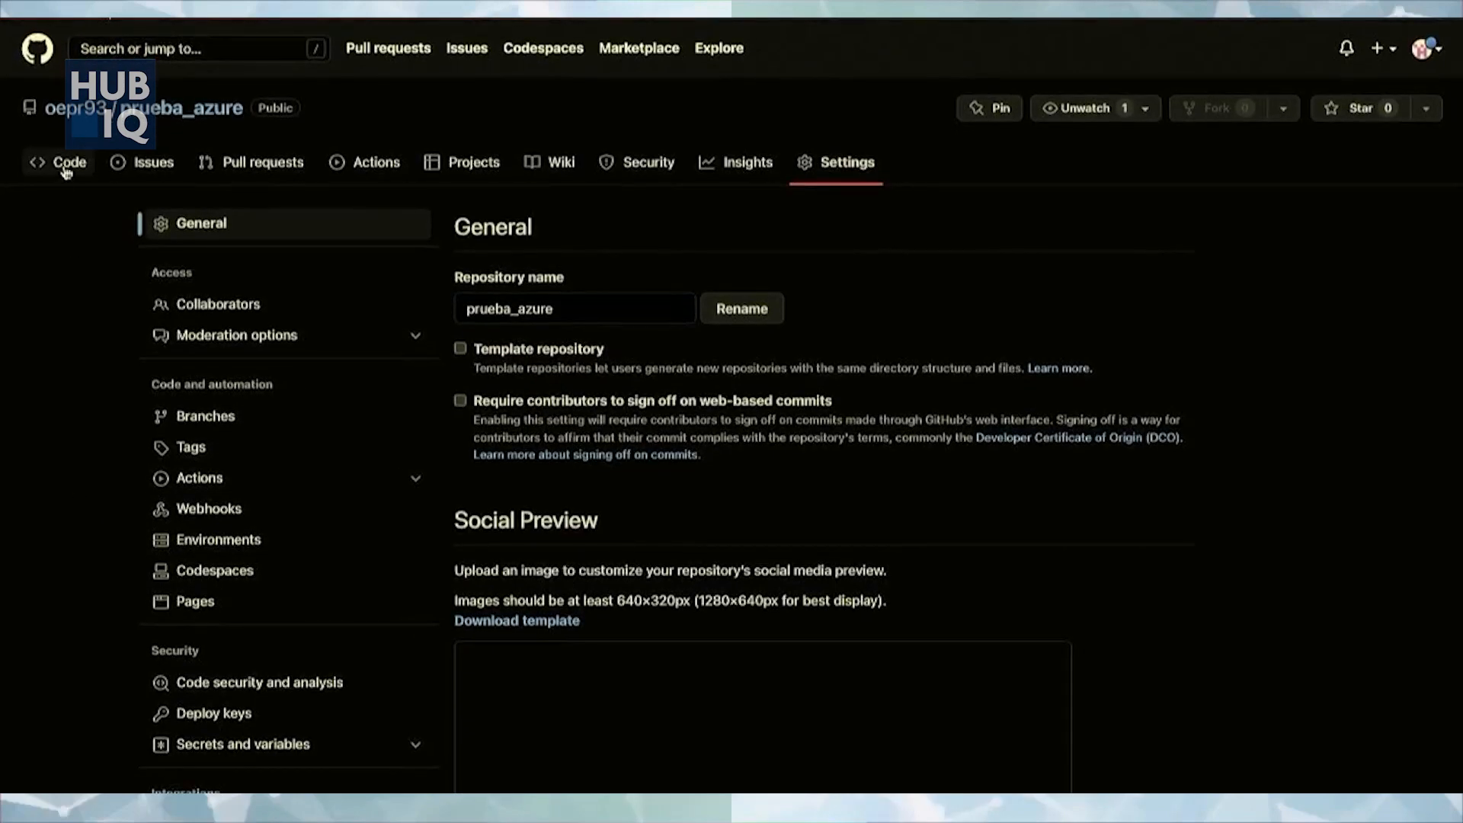
- Look at the file finder from the repository's code page and return to the file list
left_click(66, 166)
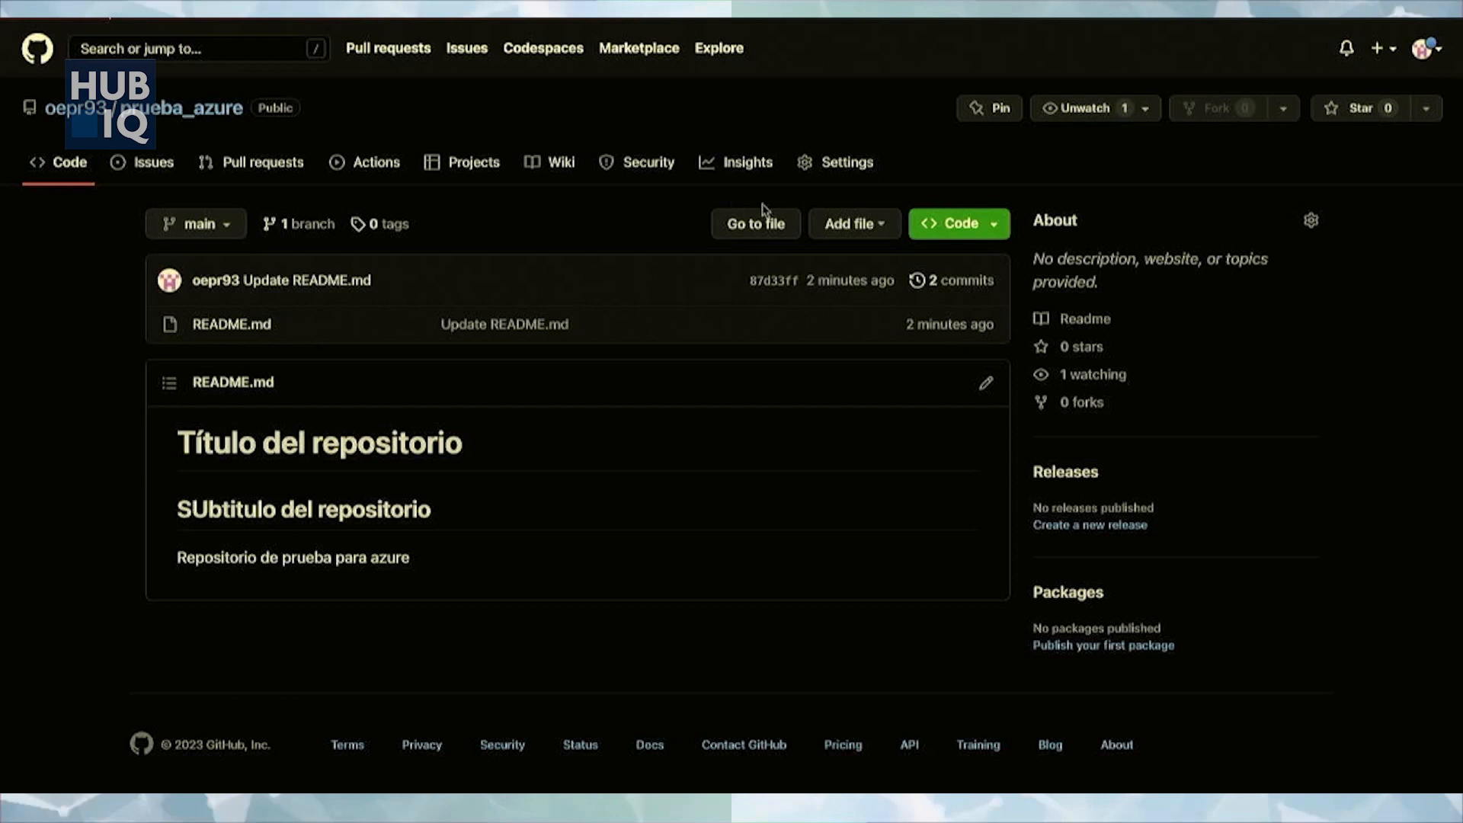
left_click(748, 230)
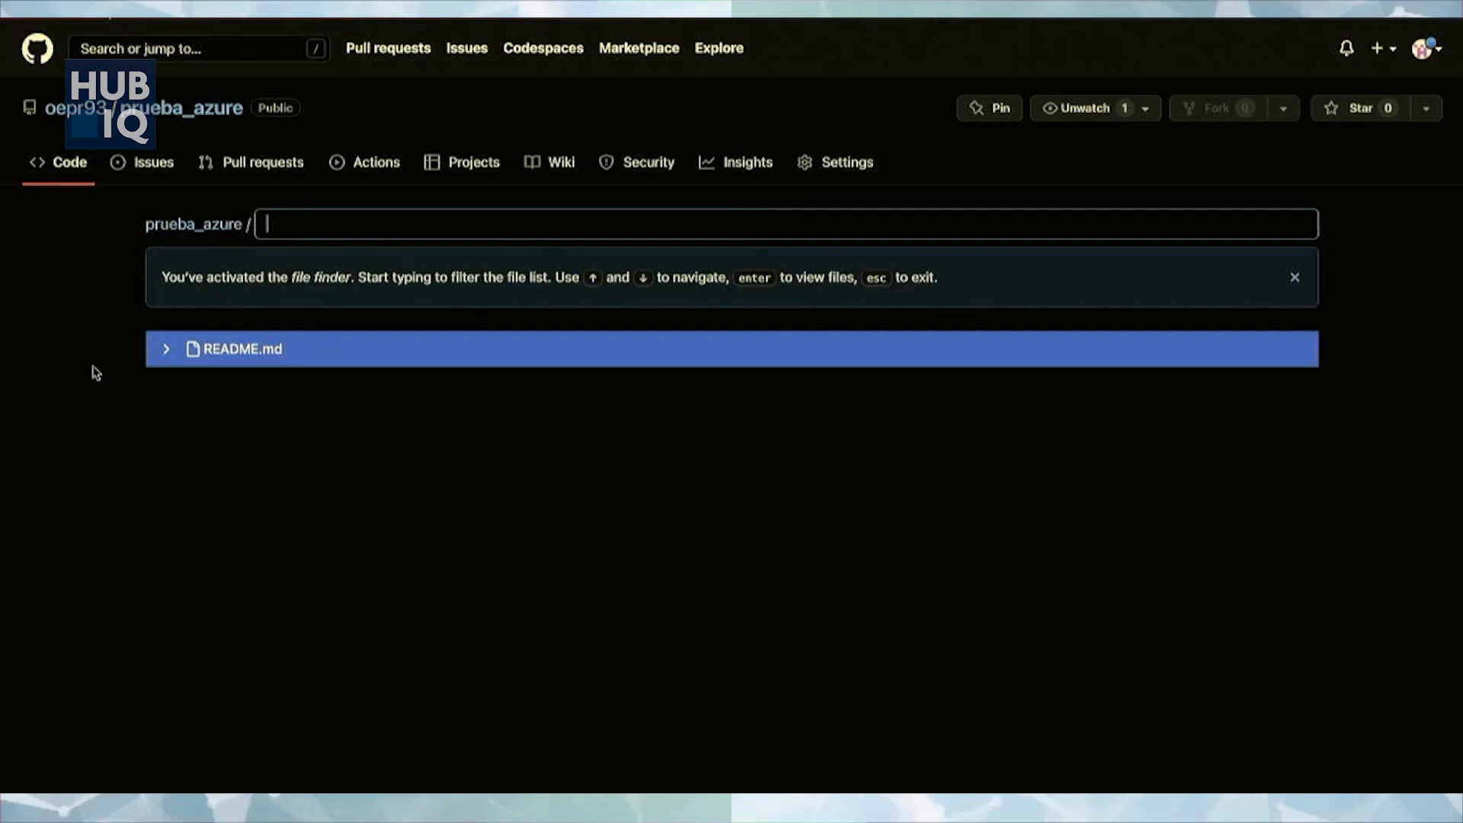
left_click(72, 175)
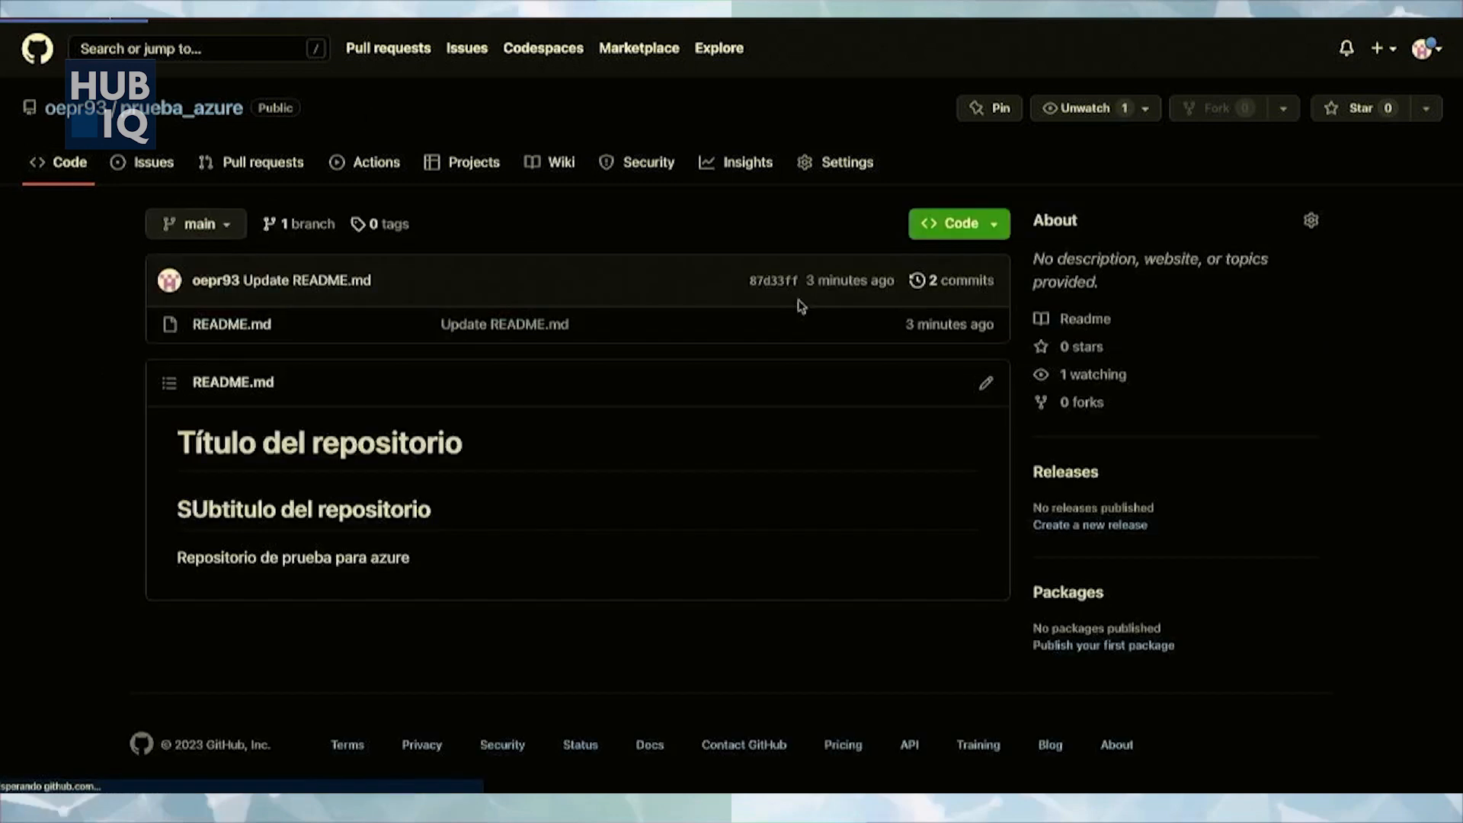
- Add index.html from the AdminLTE-master folder to the file upload page of the prueba_azure repository
left_click(878, 229)
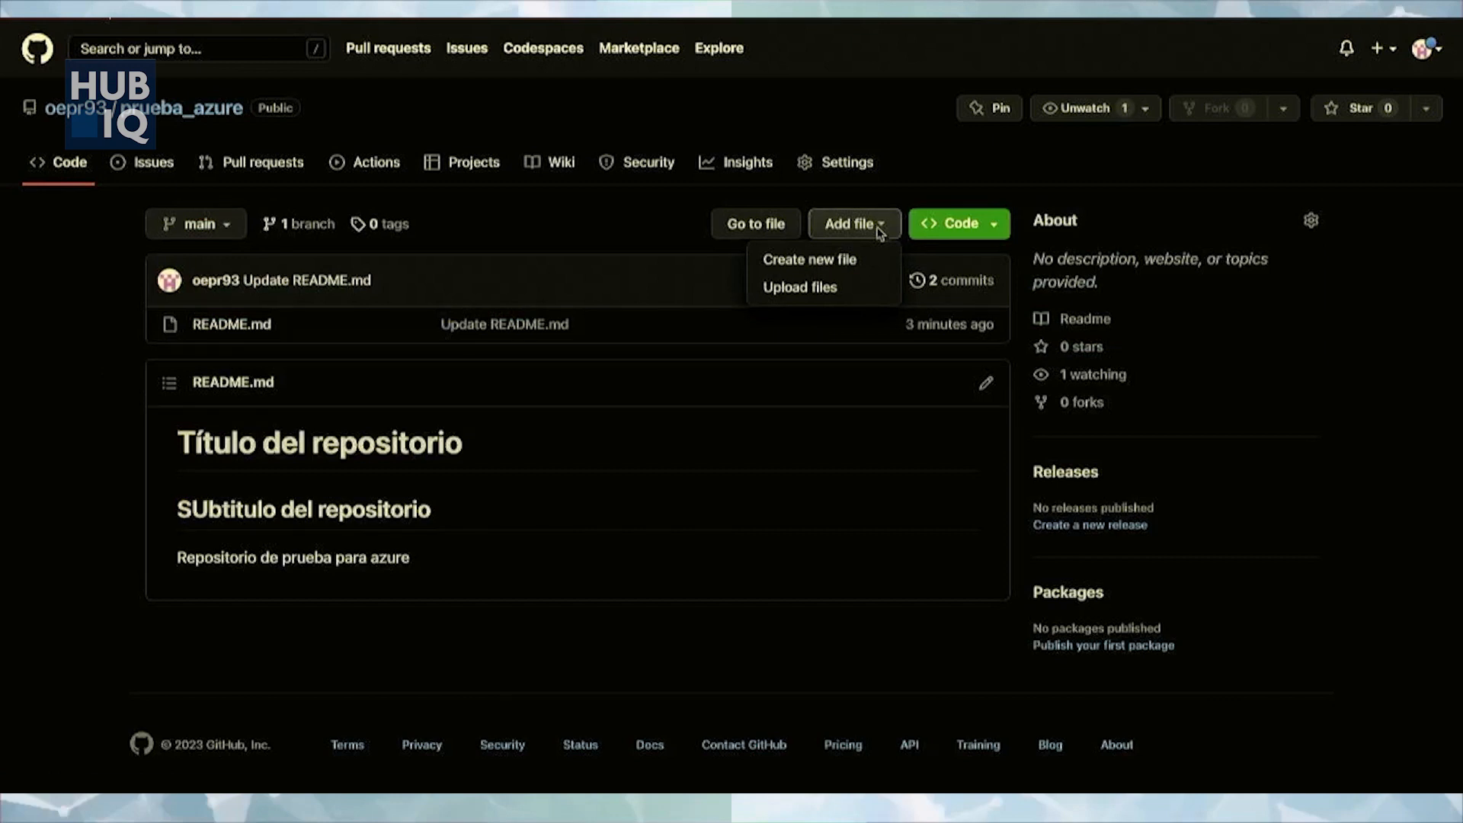
left_click(820, 289)
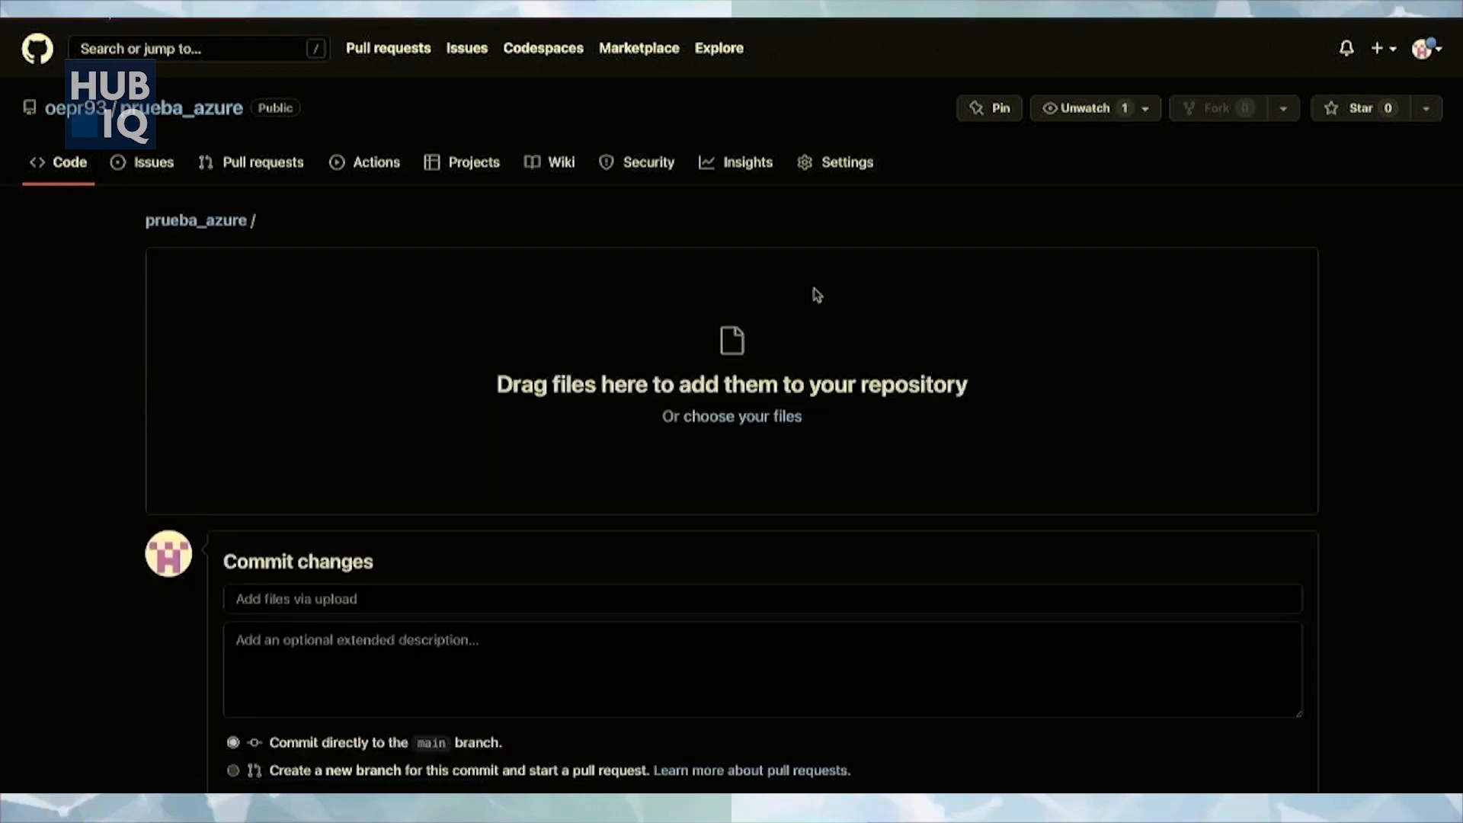
left_click(721, 422)
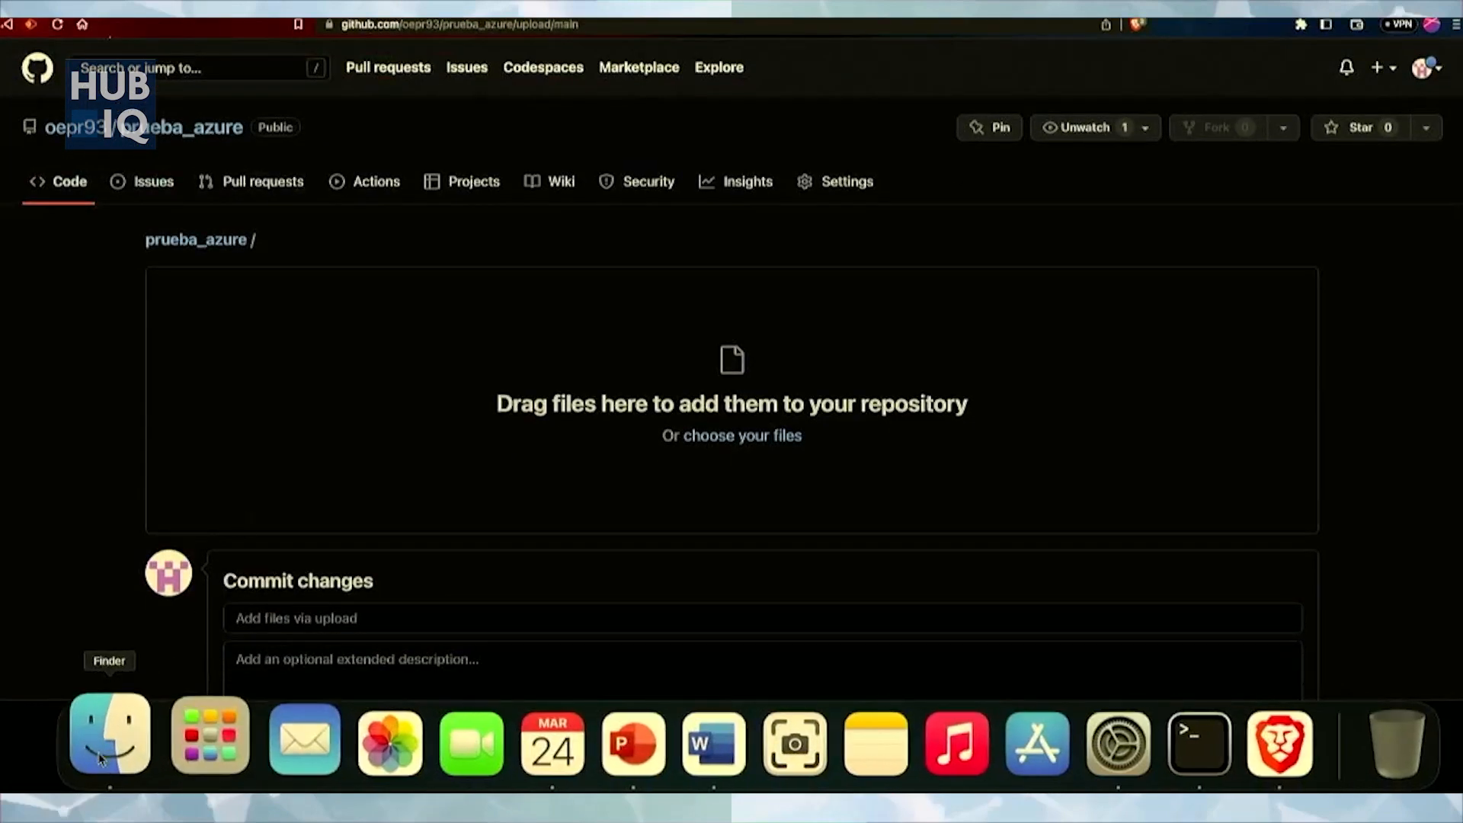
left_click(101, 757)
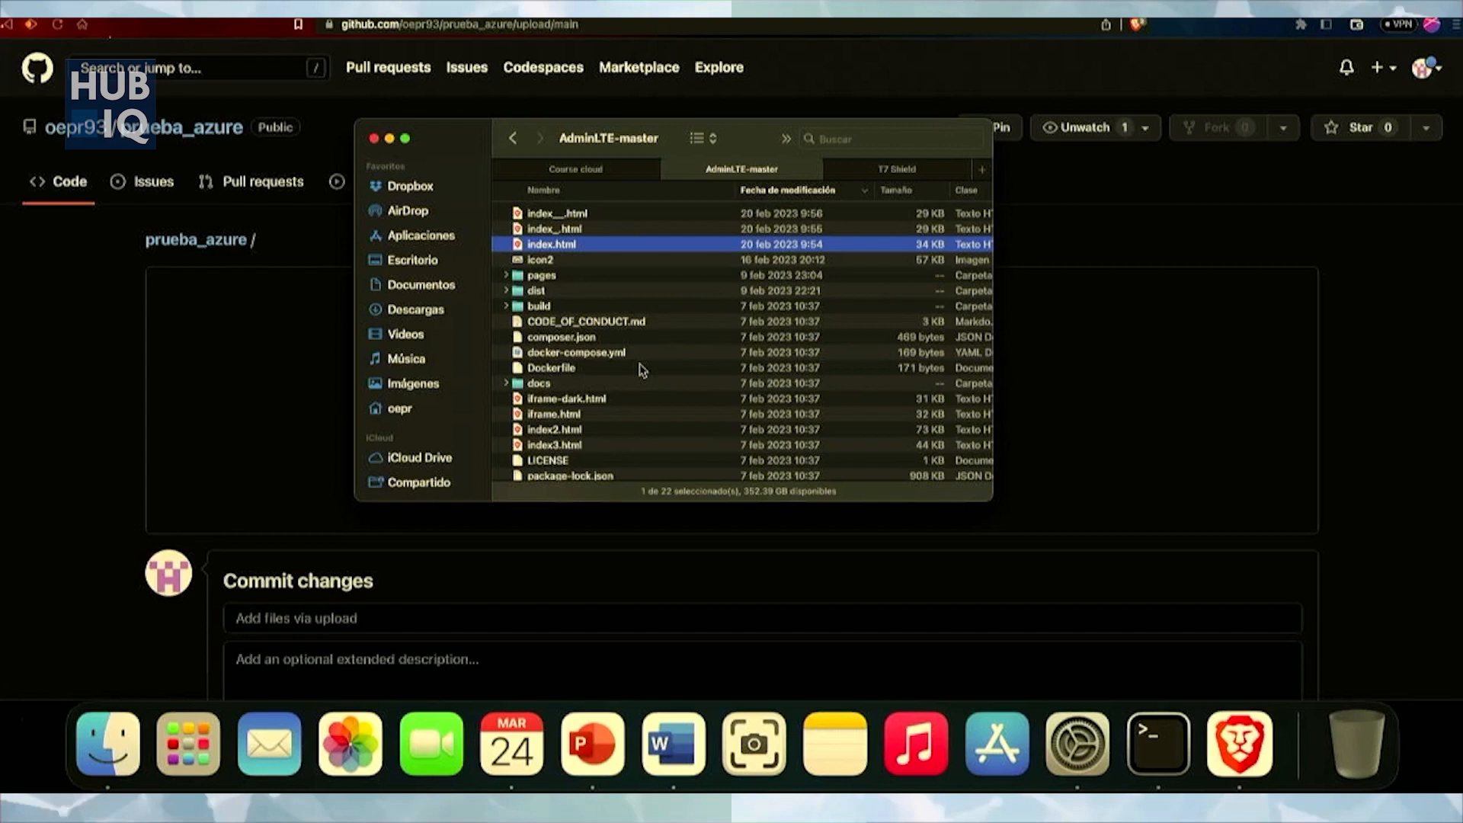
left_click_drag(562, 248, 1293, 453)
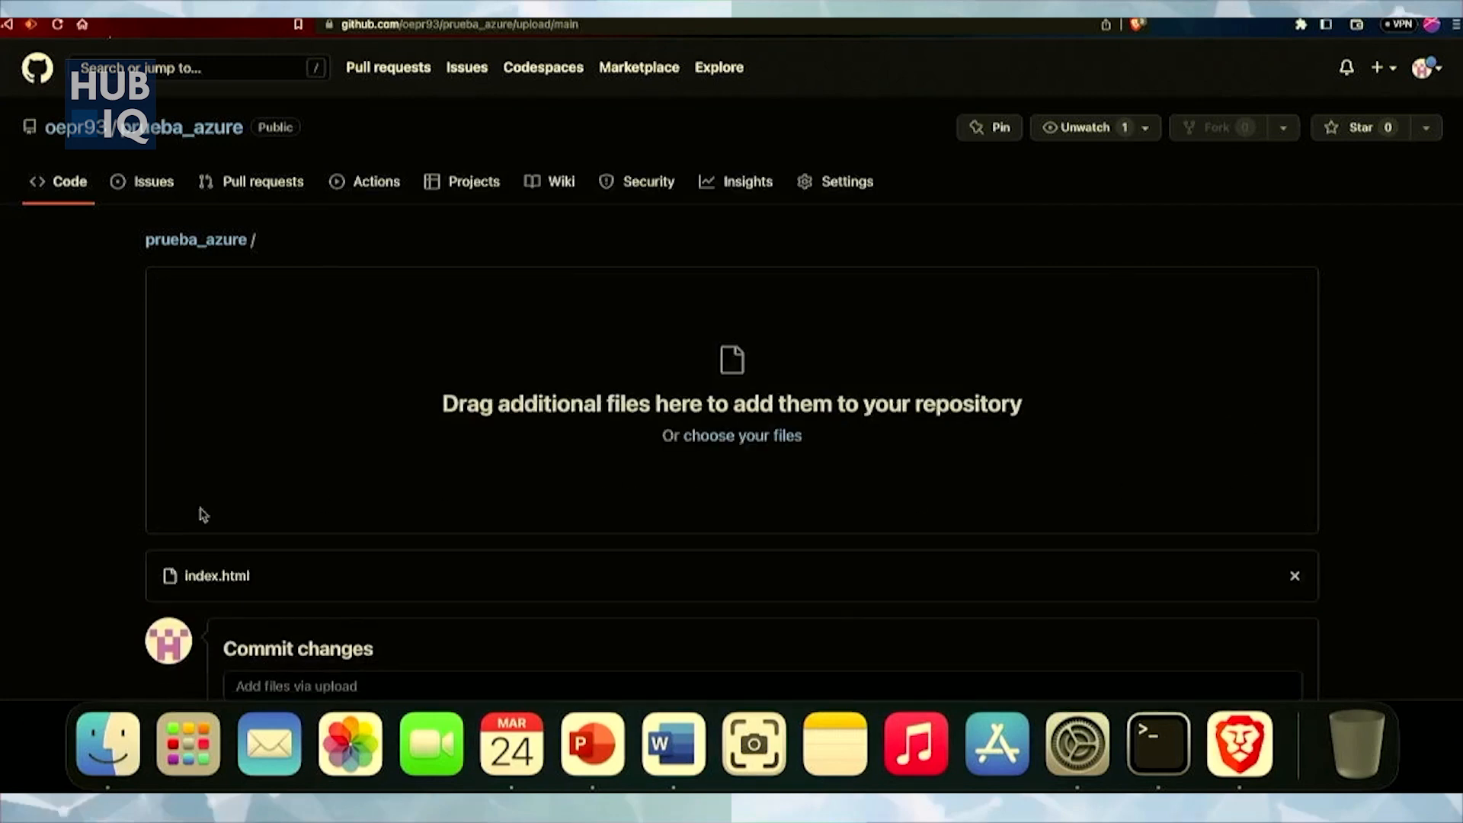
- Commit the uploaded index.html directly to the main branch with the message "Add files" and the description "Add file html"
scroll(94, 513, "down", 3)
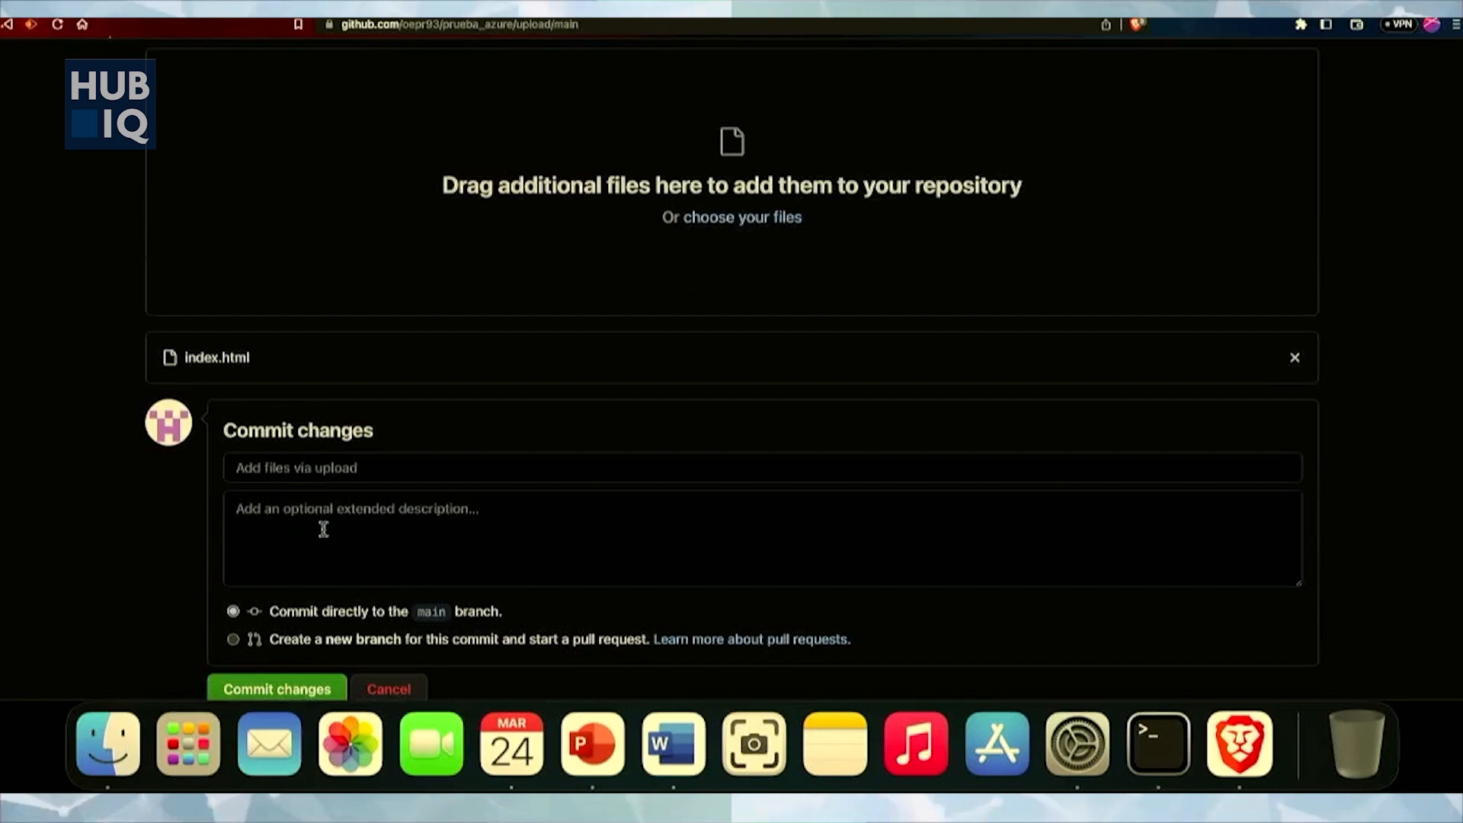
left_click(288, 466)
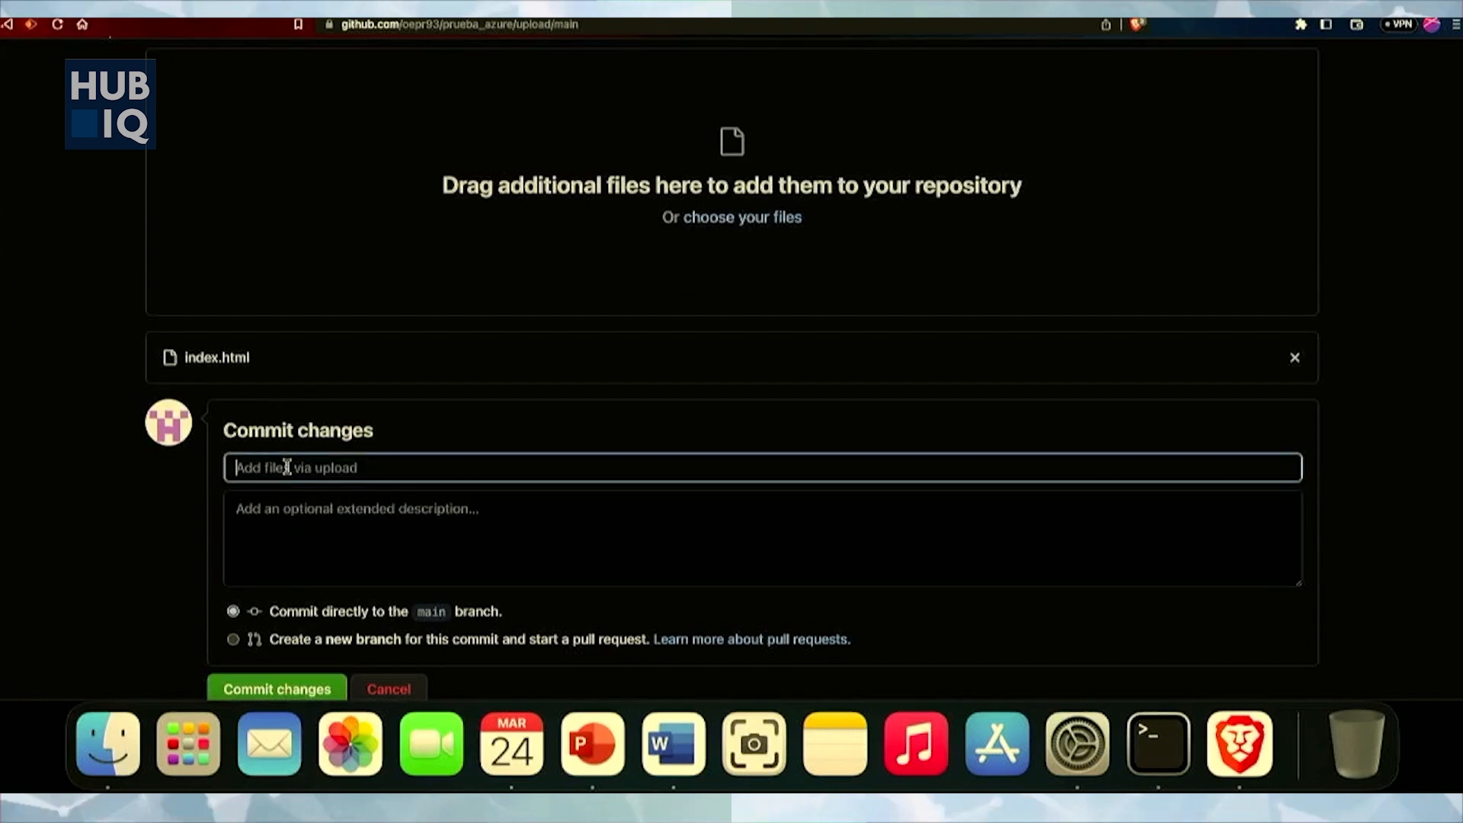
type("Add fil")
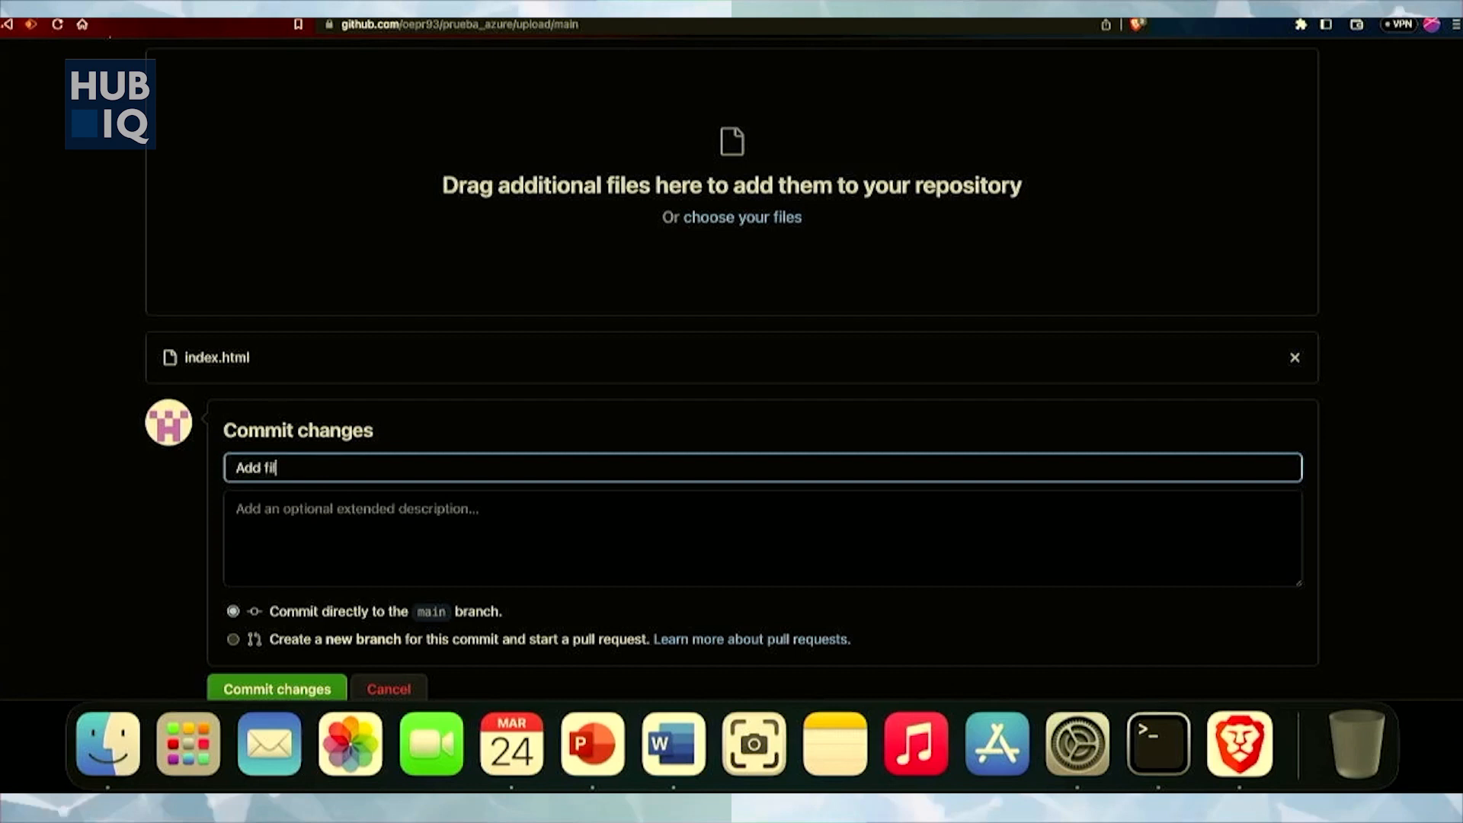
type("es de")
key("BackSpace")
key("BackSpace")
key("BackSpace")
left_click(301, 526)
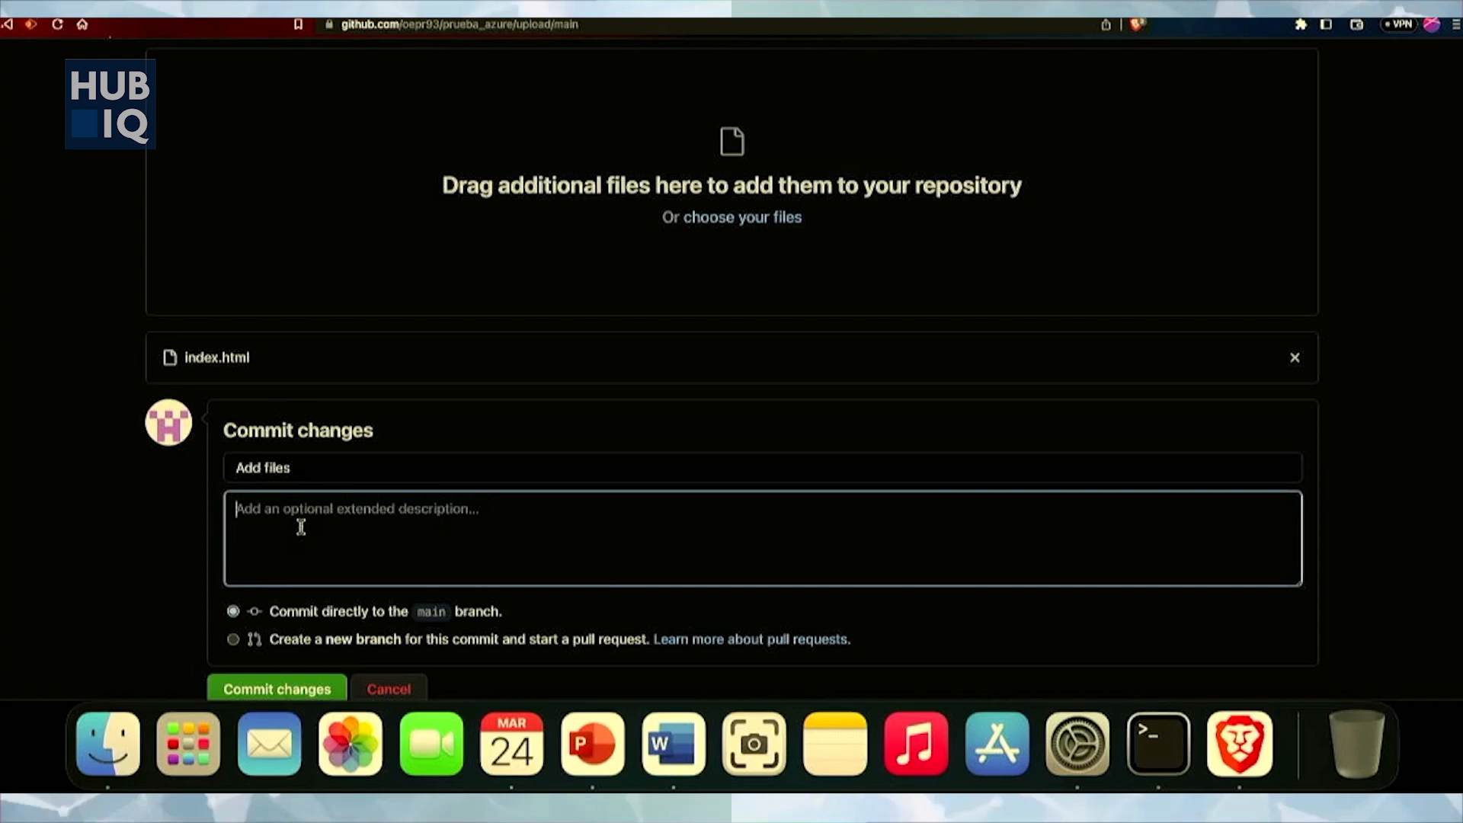
type("Add")
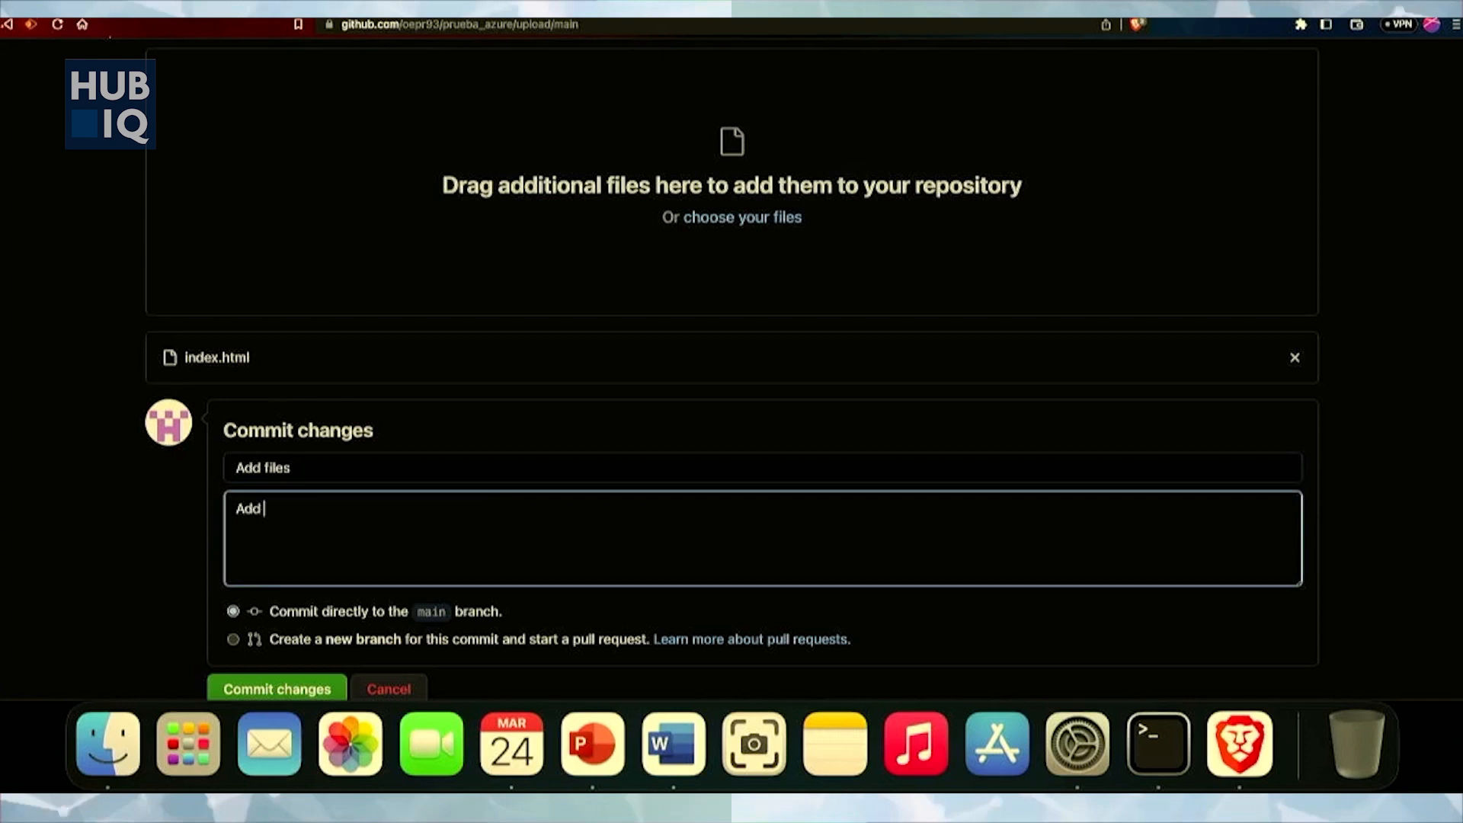
type(" file html")
left_click(13, 579)
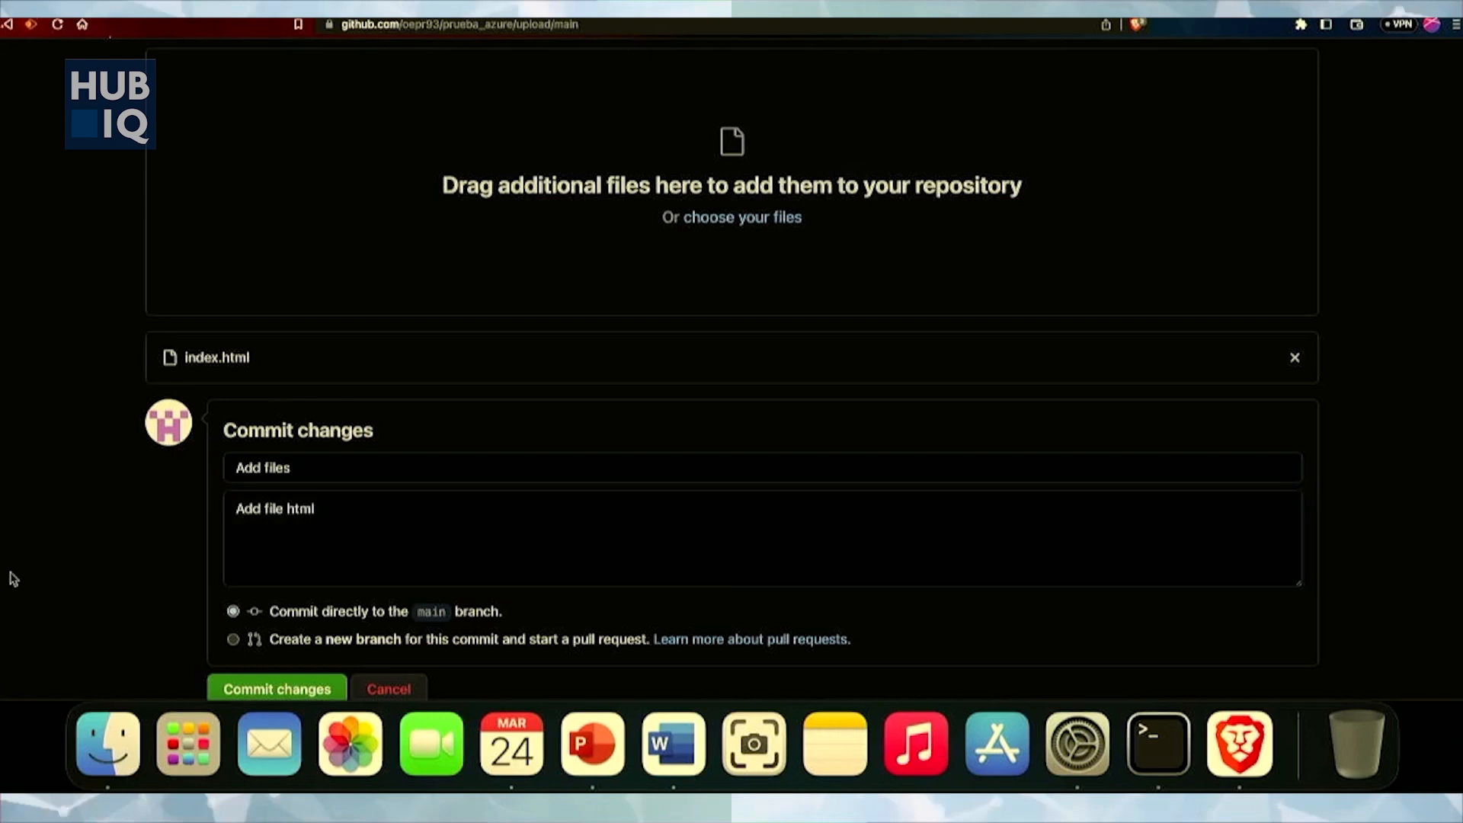
scroll(13, 578, "down", 3)
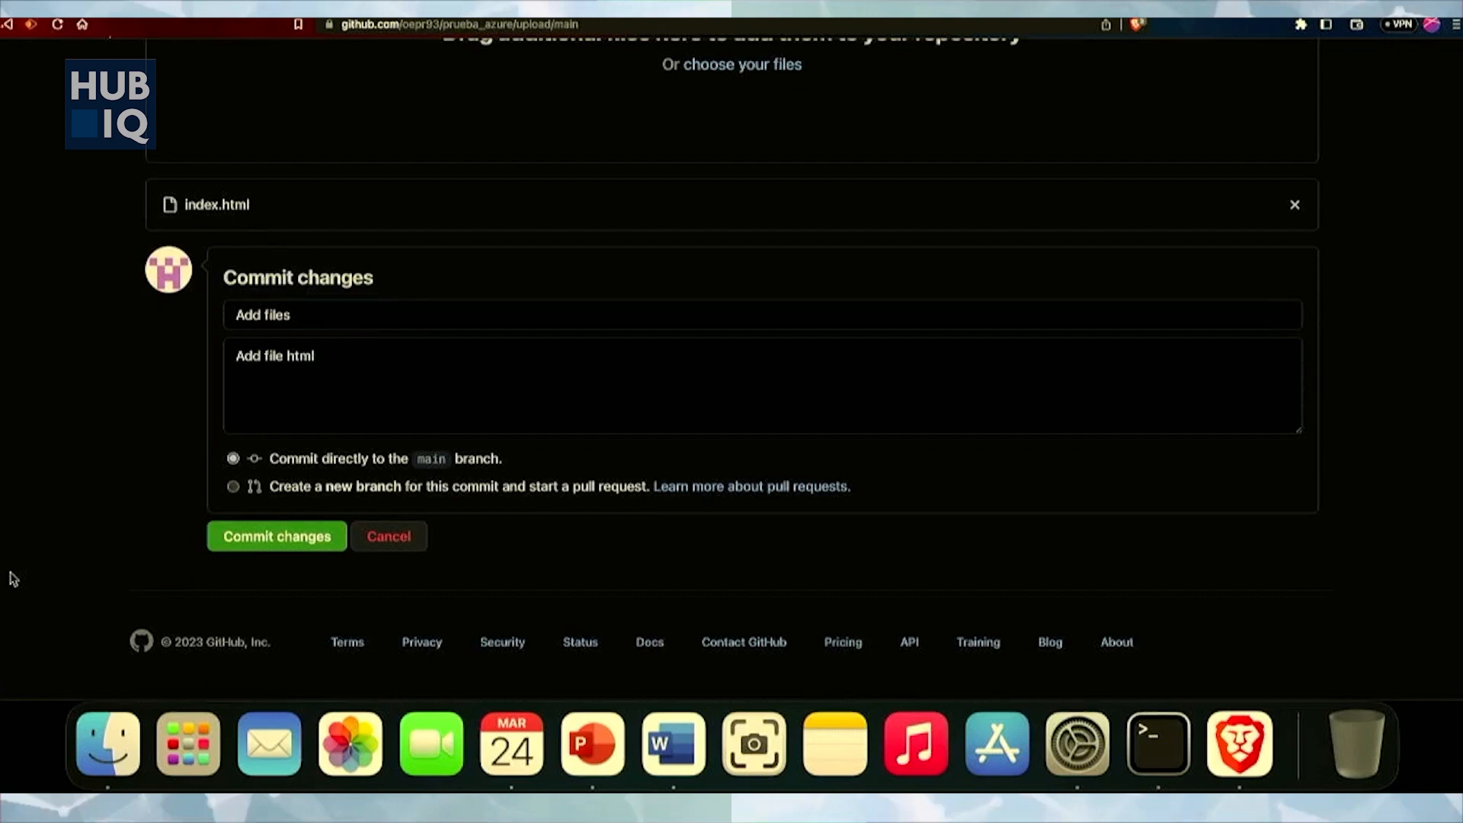
left_click(247, 550)
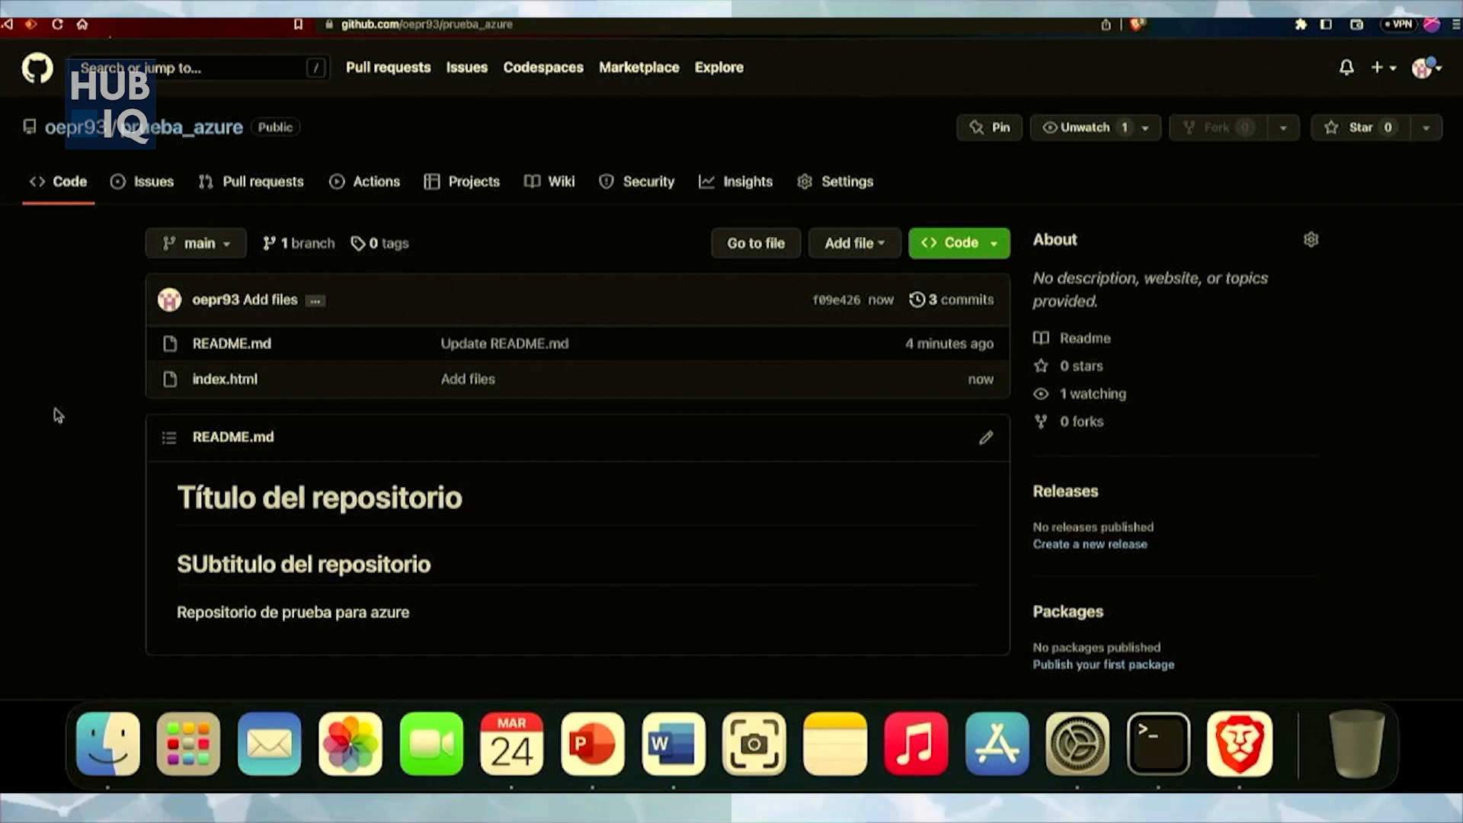
- Look through the source code of index.html in the repository and return to the repository's code page
left_click(224, 387)
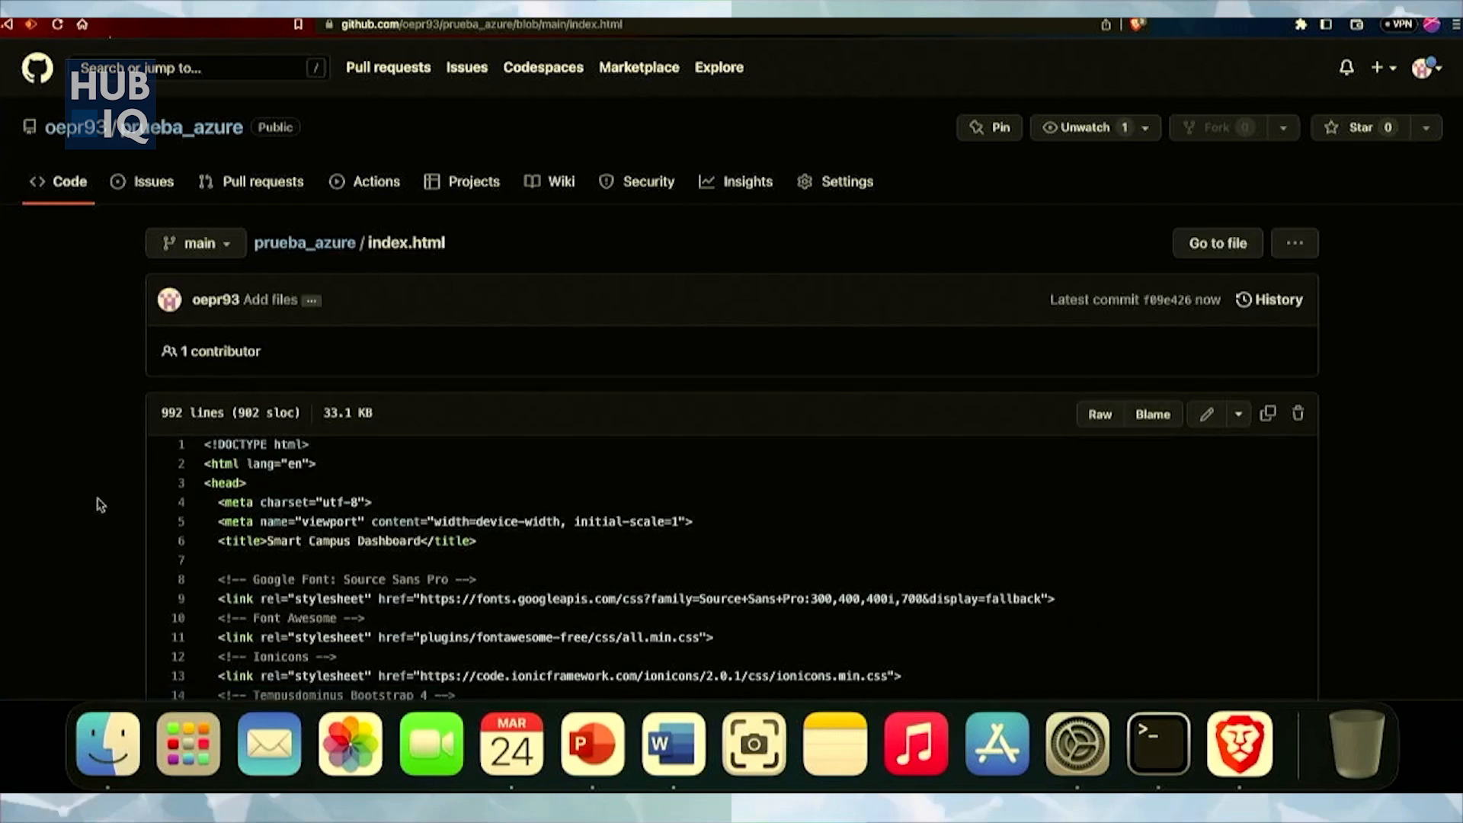
scroll(68, 526, "down", 10)
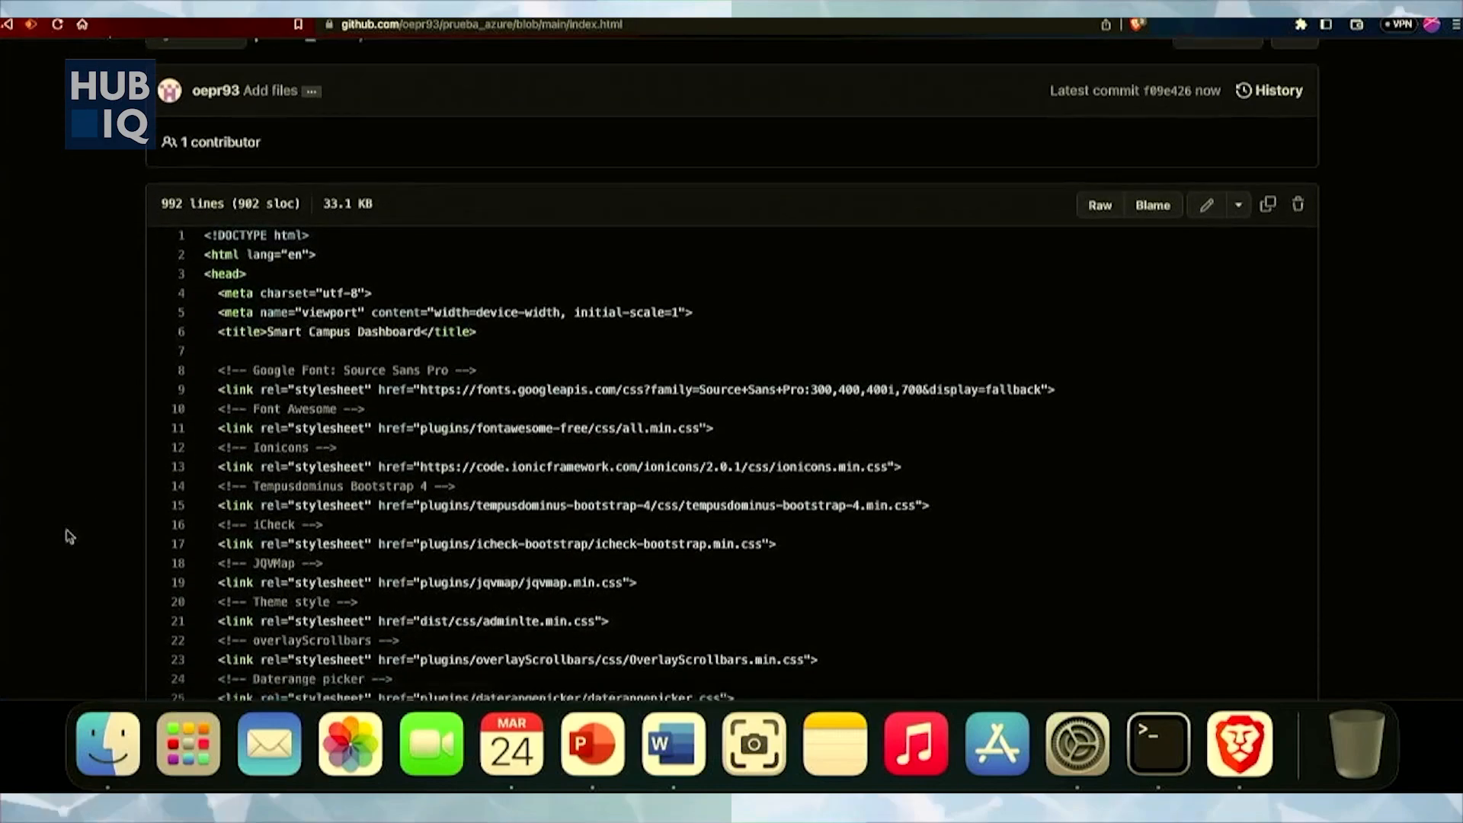
scroll(80, 490, "down", 20)
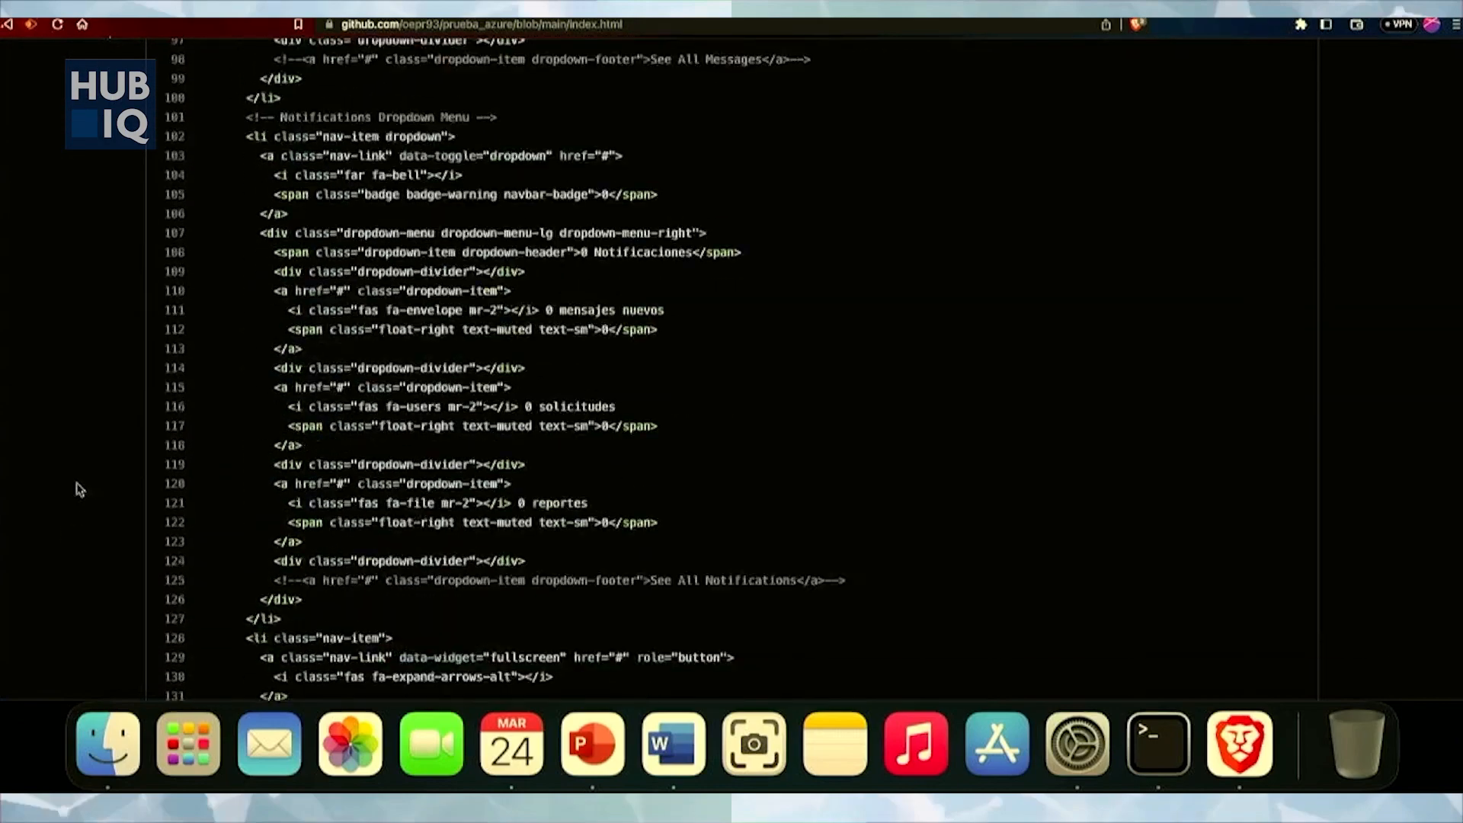
scroll(80, 490, "down", 20)
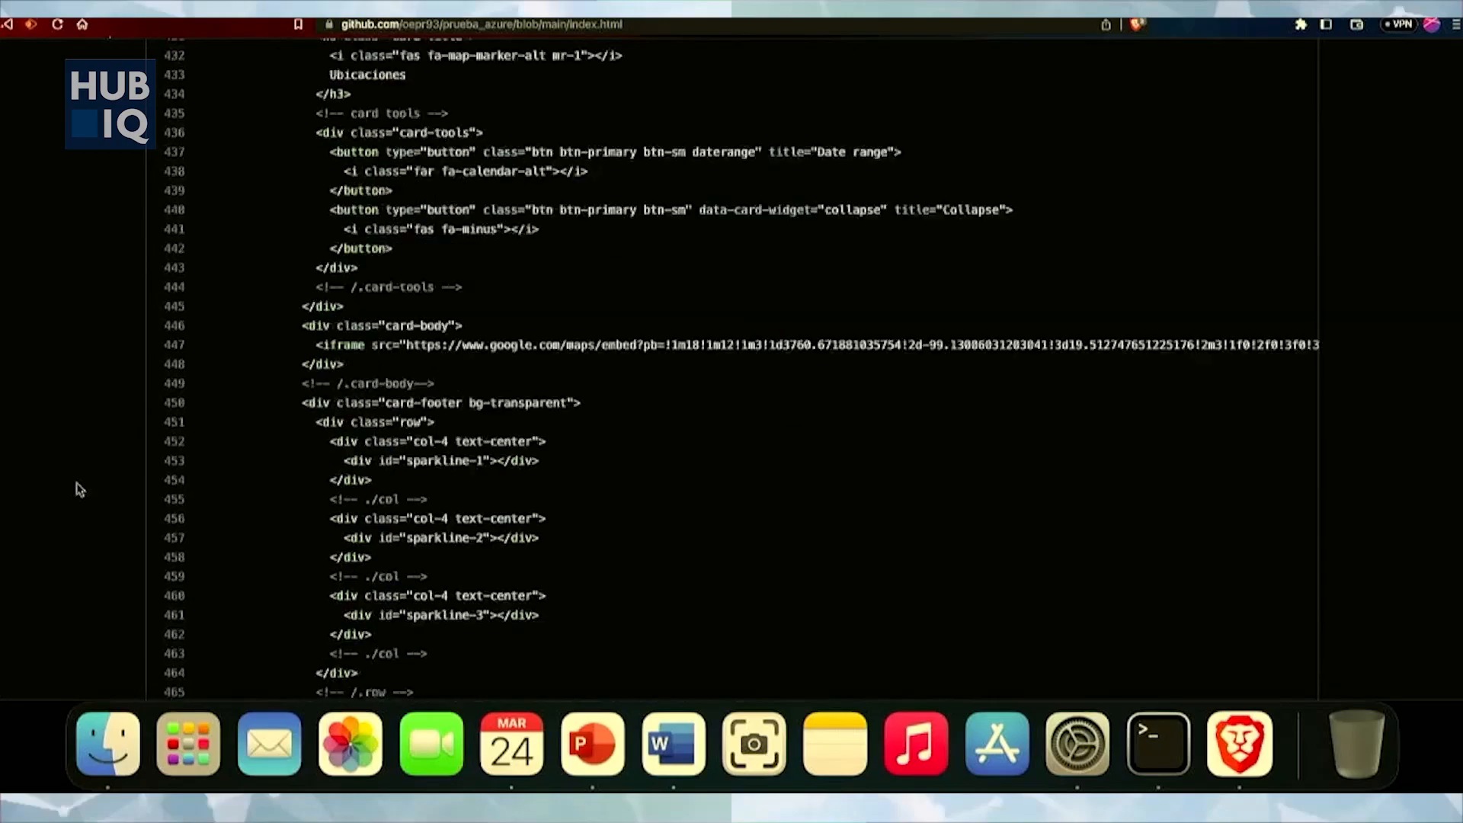
scroll(80, 489, "up", 20)
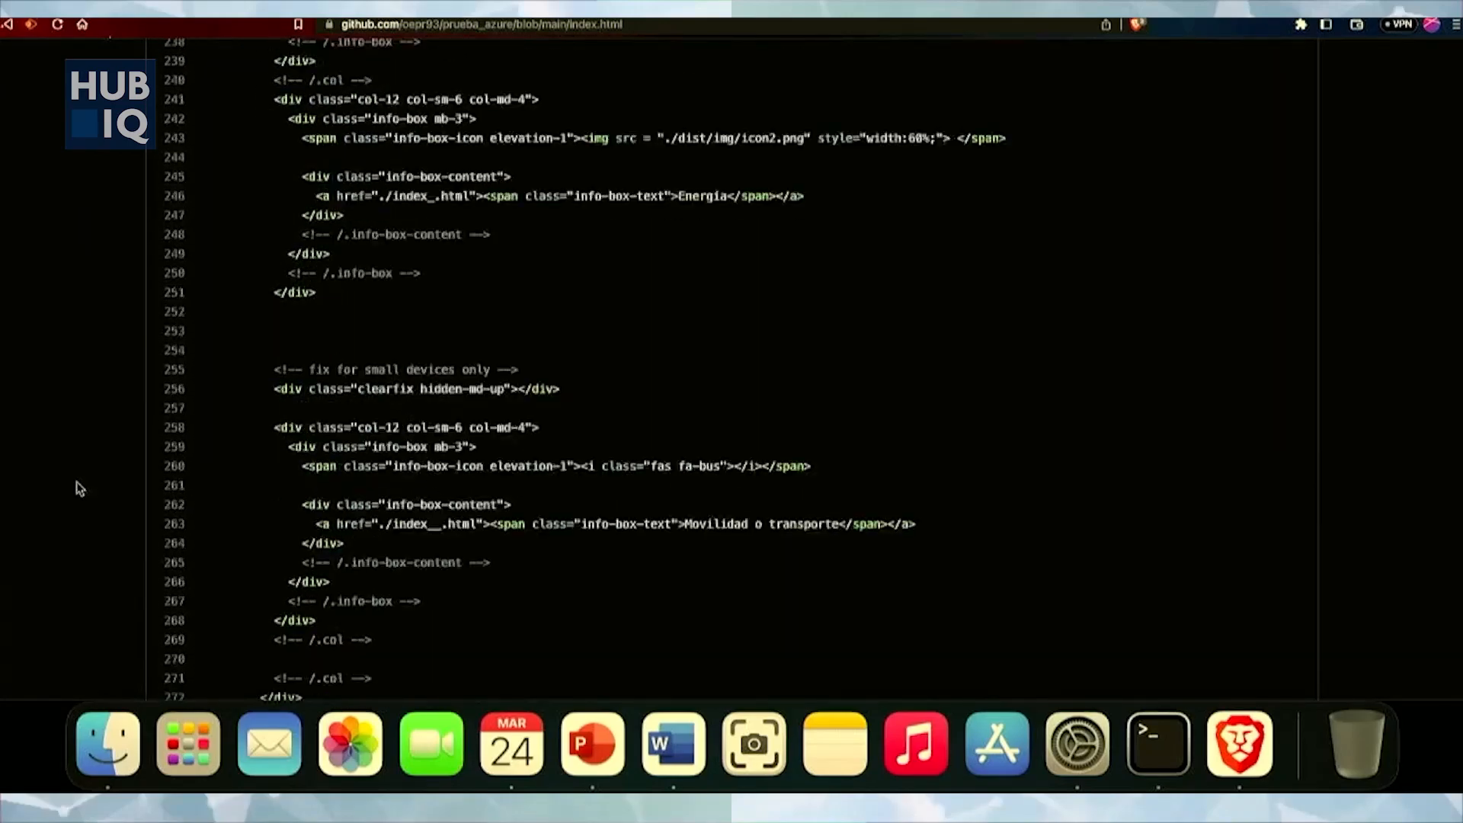
scroll(77, 482, "up", 15)
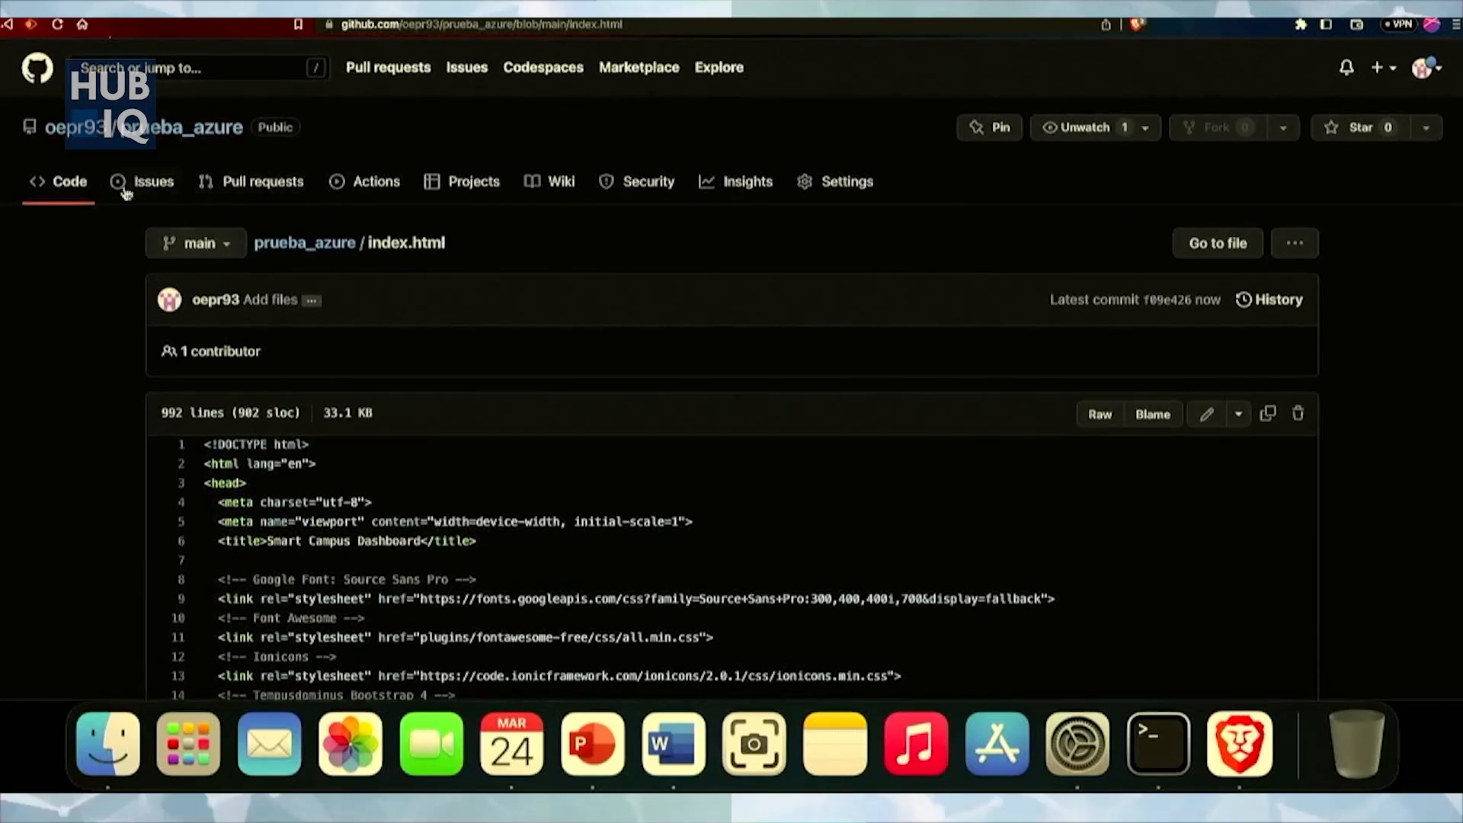
left_click(53, 183)
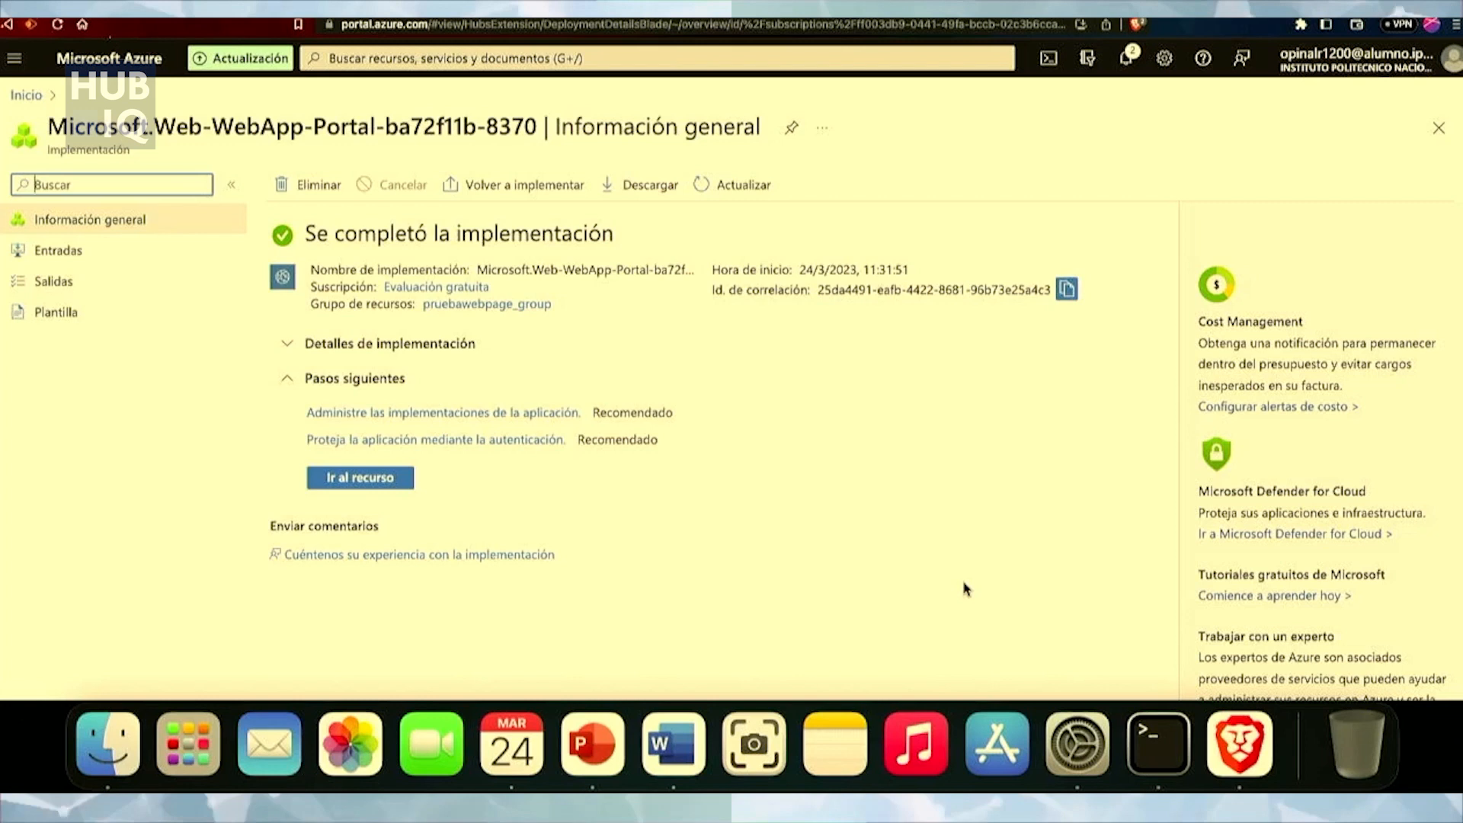
- In the Azure portal, go to the deployed pruebawebpage resource and examine its properties and the site at its default domain
left_click(374, 481)
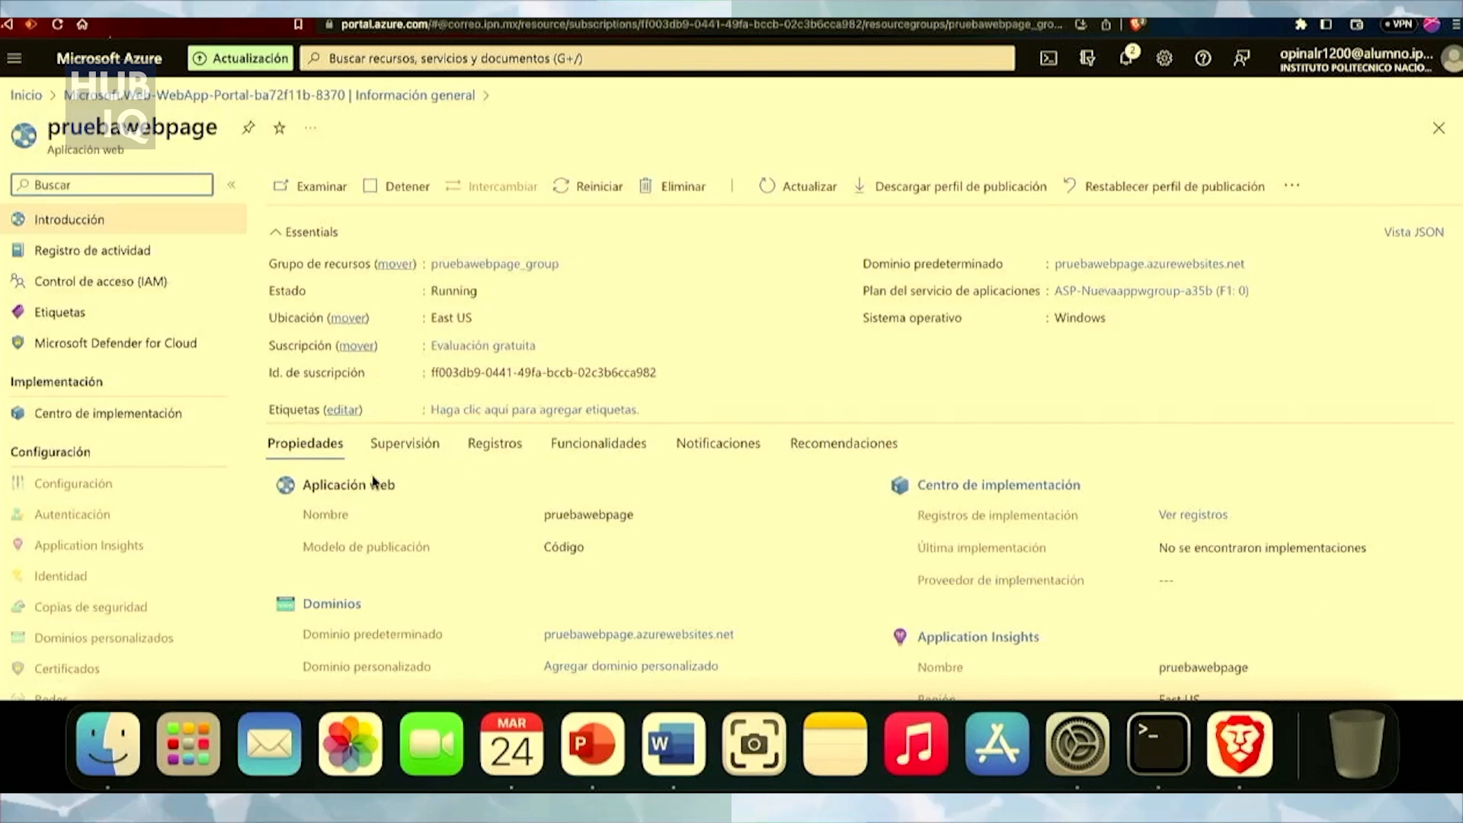
scroll(373, 481, "down", 5)
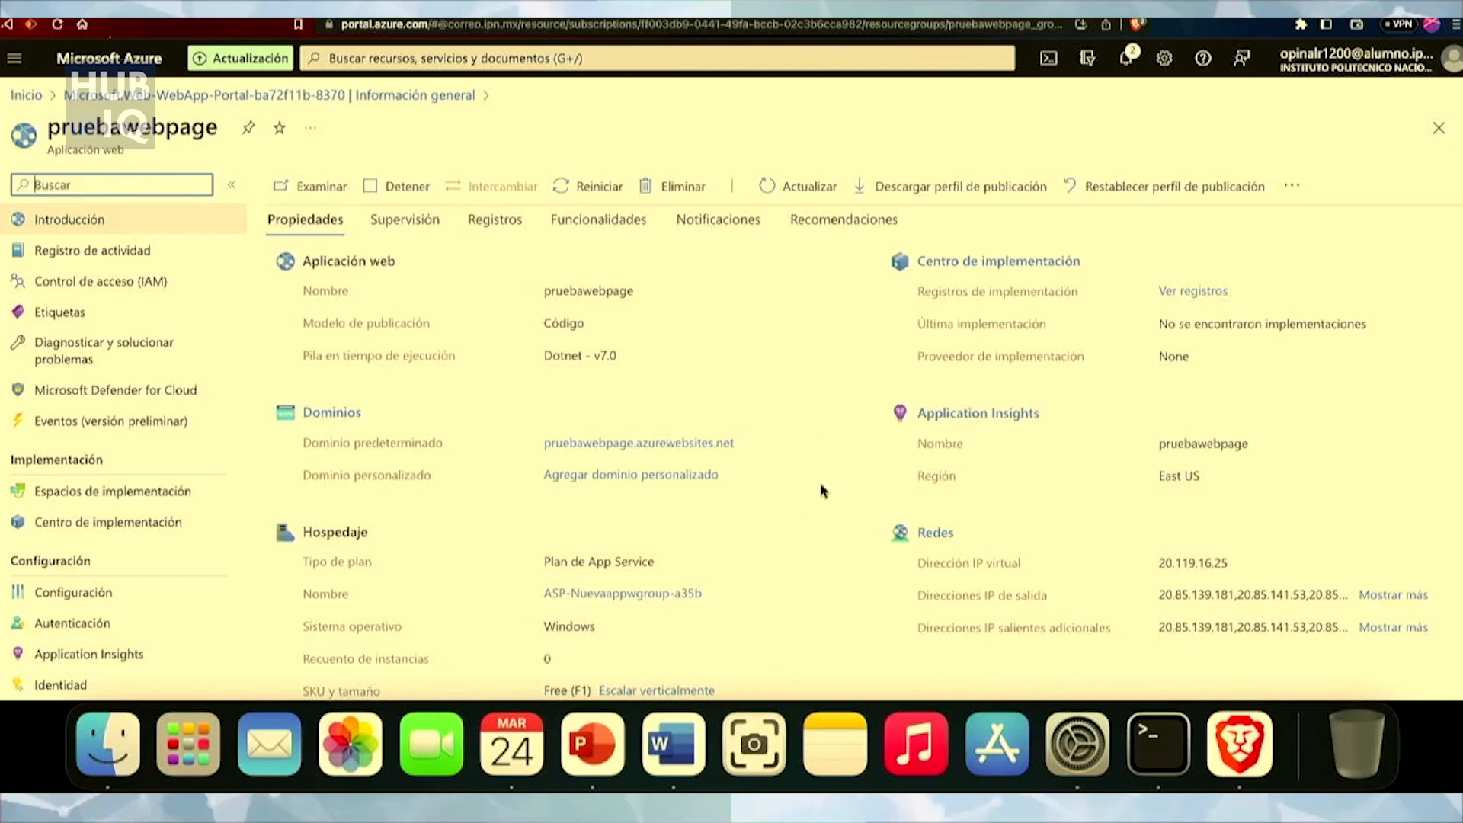
left_click(647, 445)
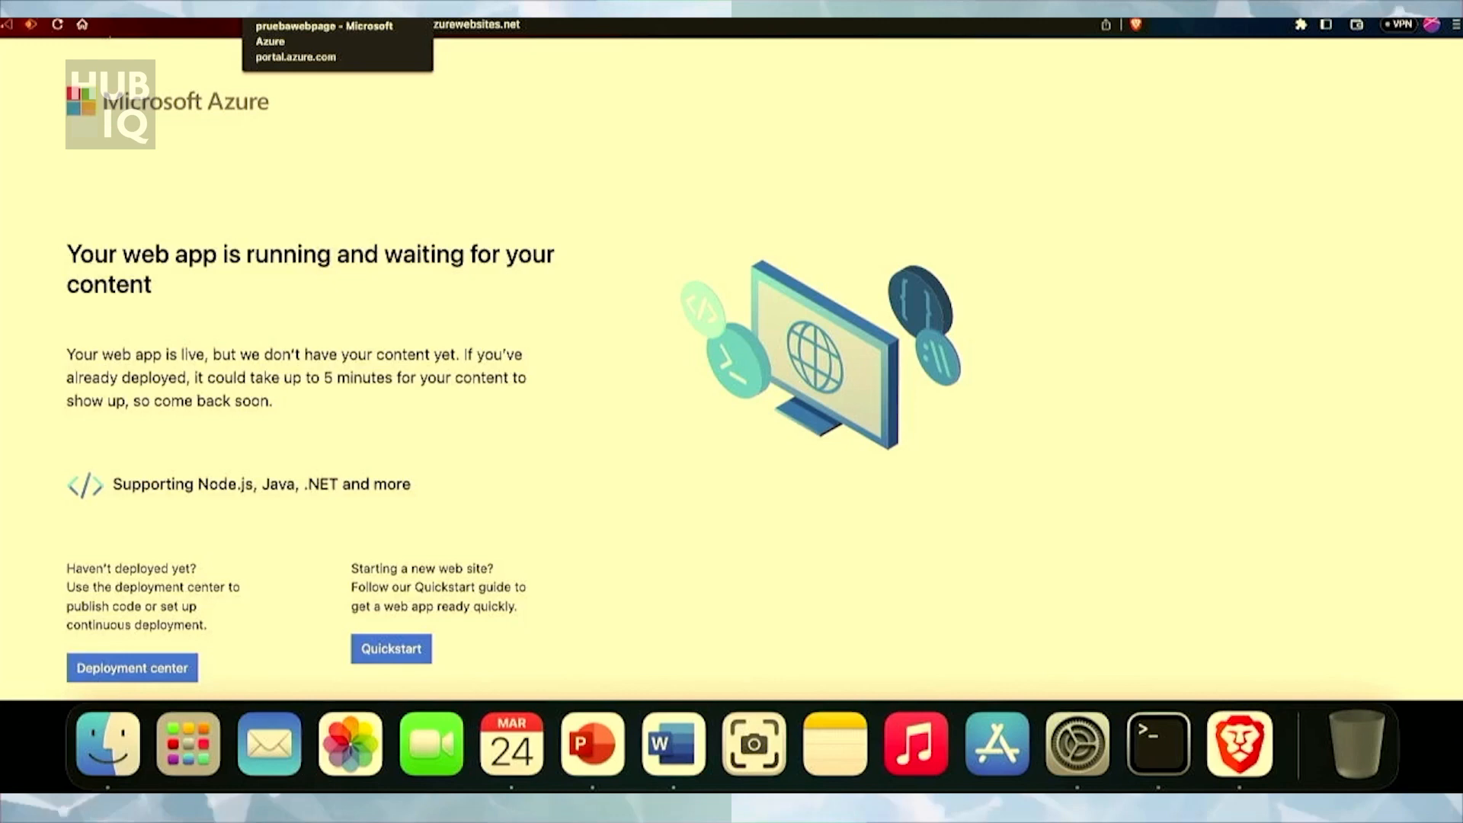
left_click(321, 11)
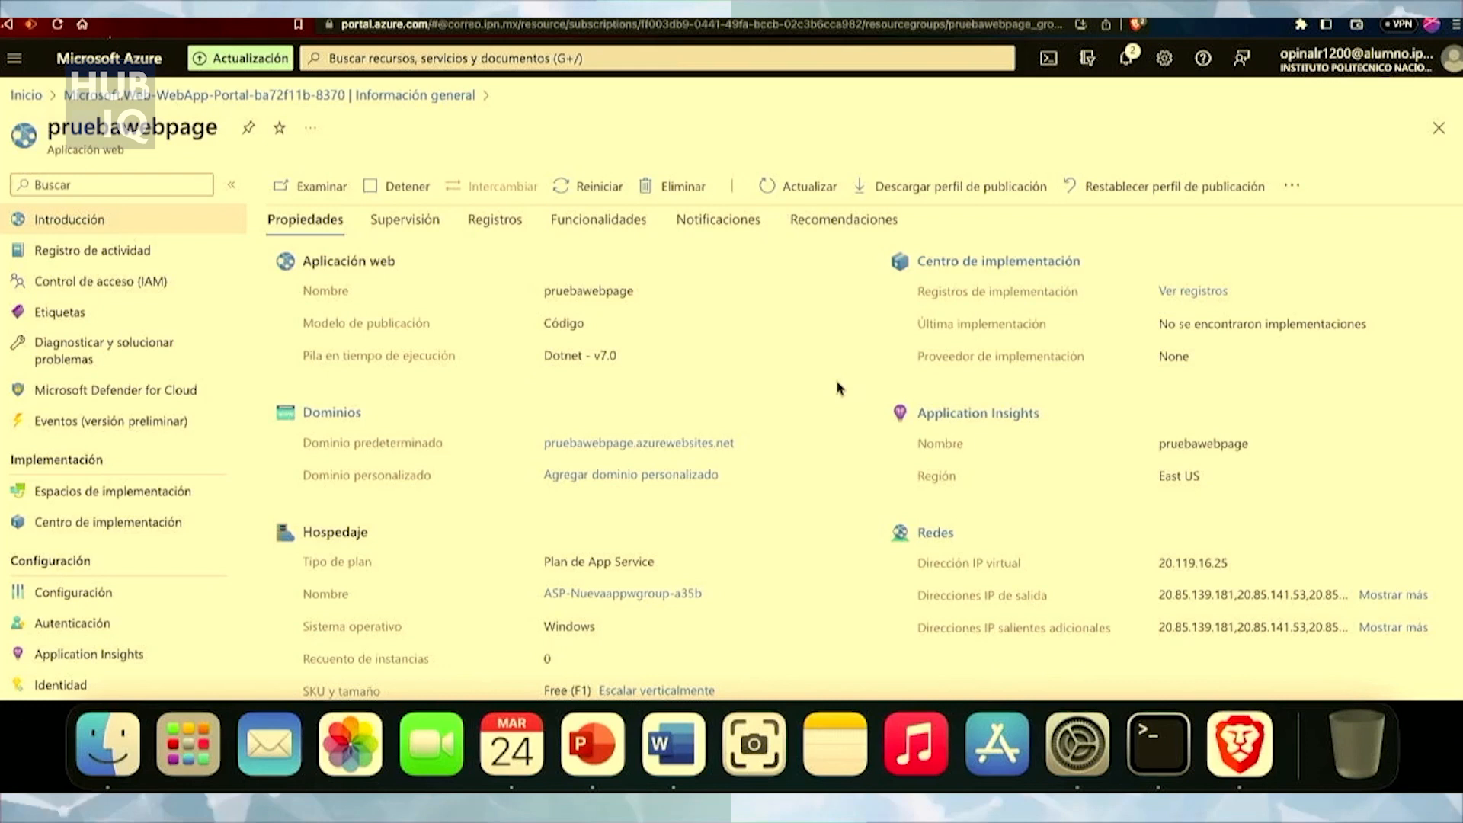
scroll(839, 389, "down", 1)
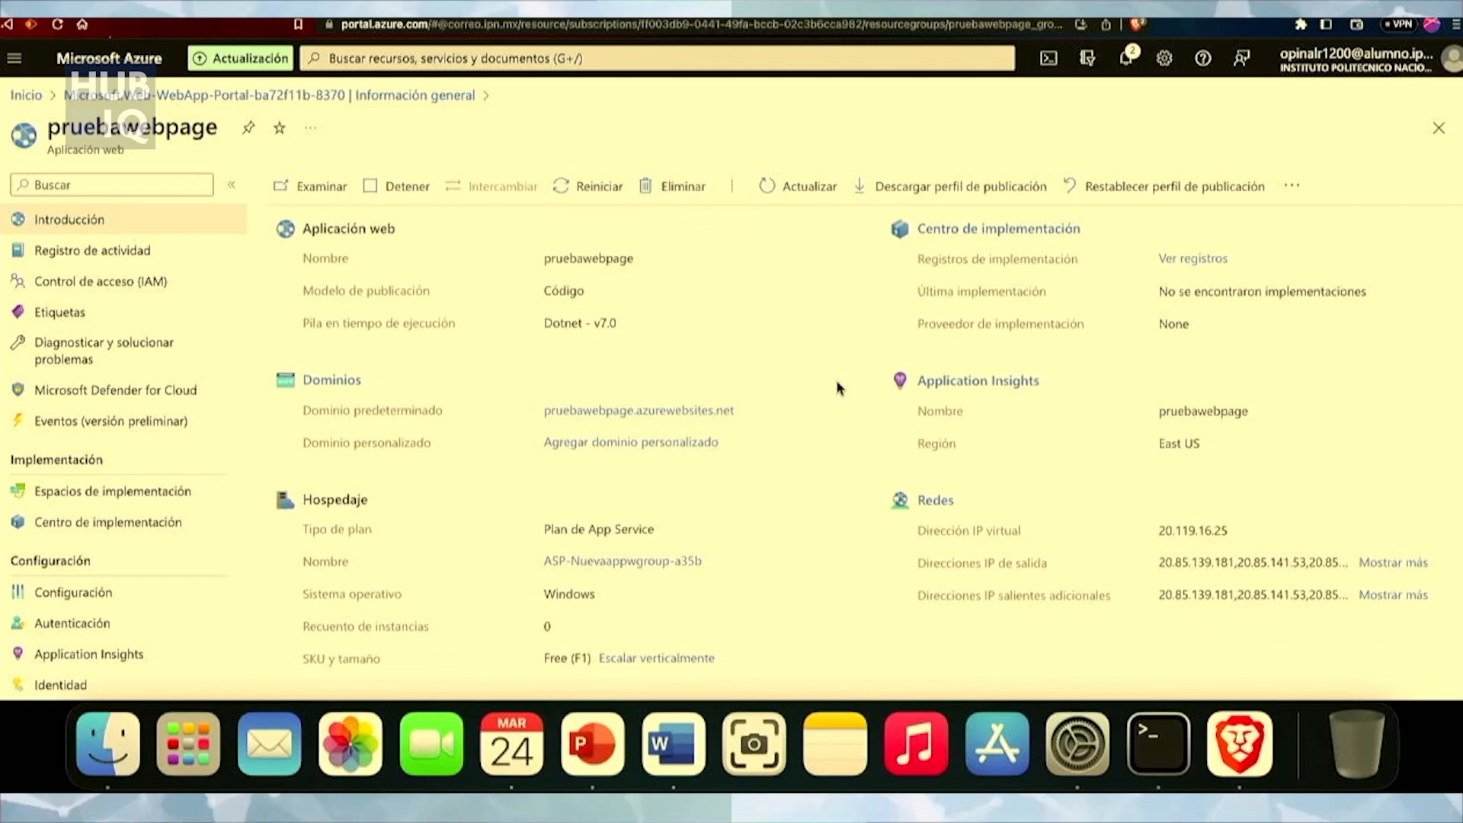
scroll(837, 389, "up", 4)
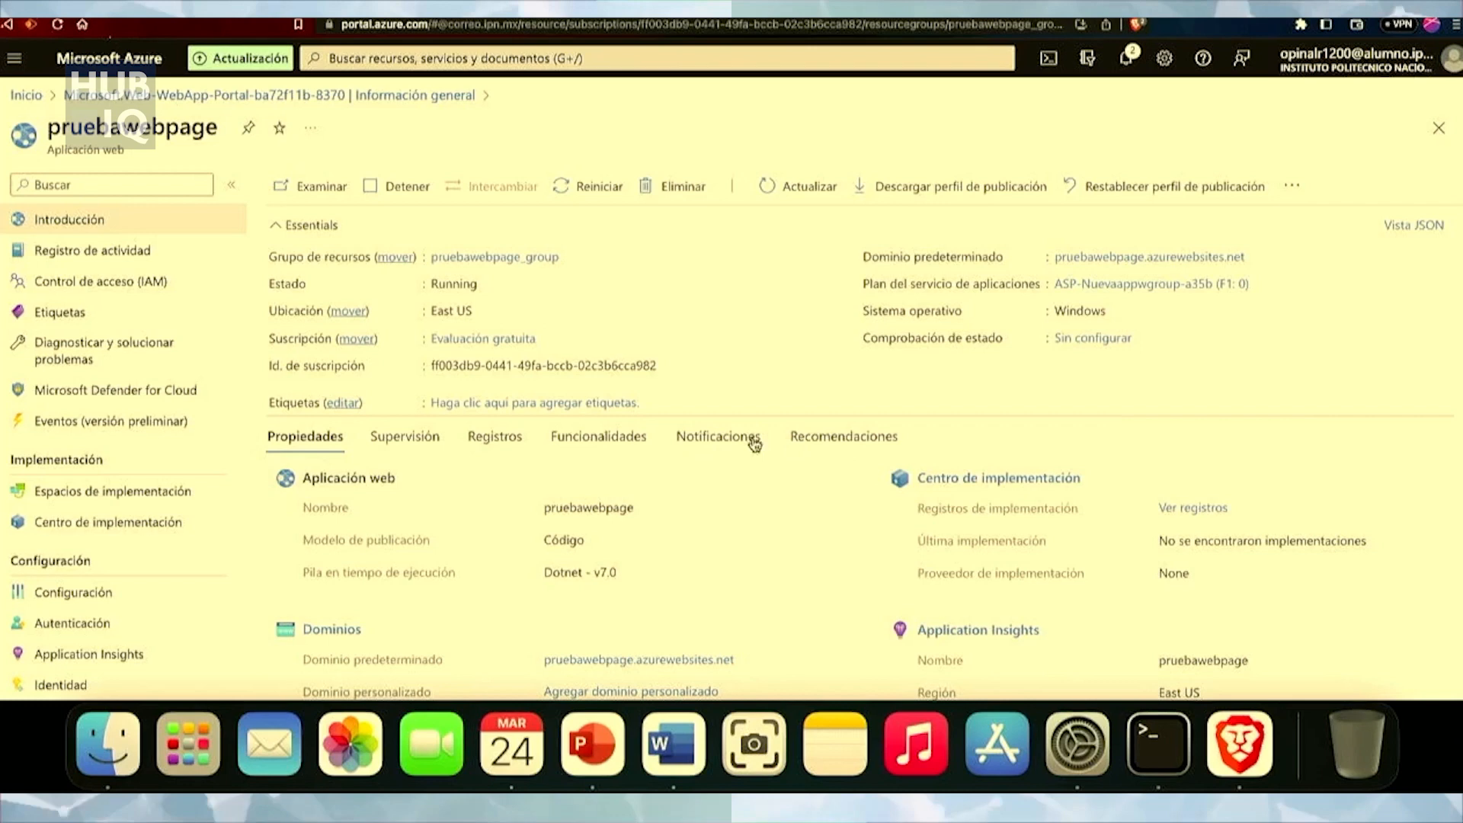
- Review the pruebawebpage web app's key monitoring metrics and its Azure Monitor configuration option
left_click(400, 442)
scroll(626, 534, "down", 3)
scroll(626, 540, "down", 7)
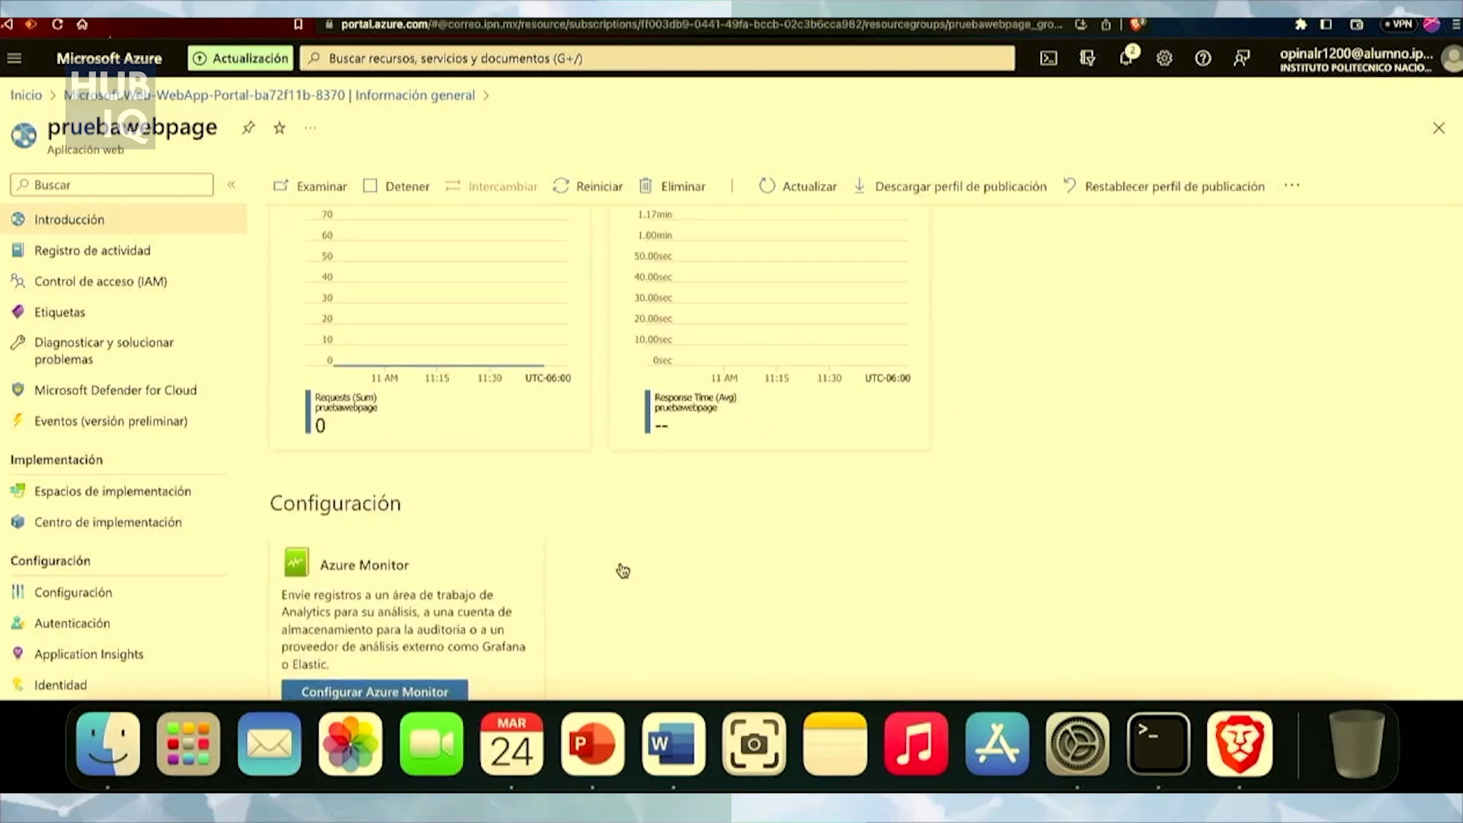
scroll(623, 571, "up", 6)
scroll(623, 570, "up", 4)
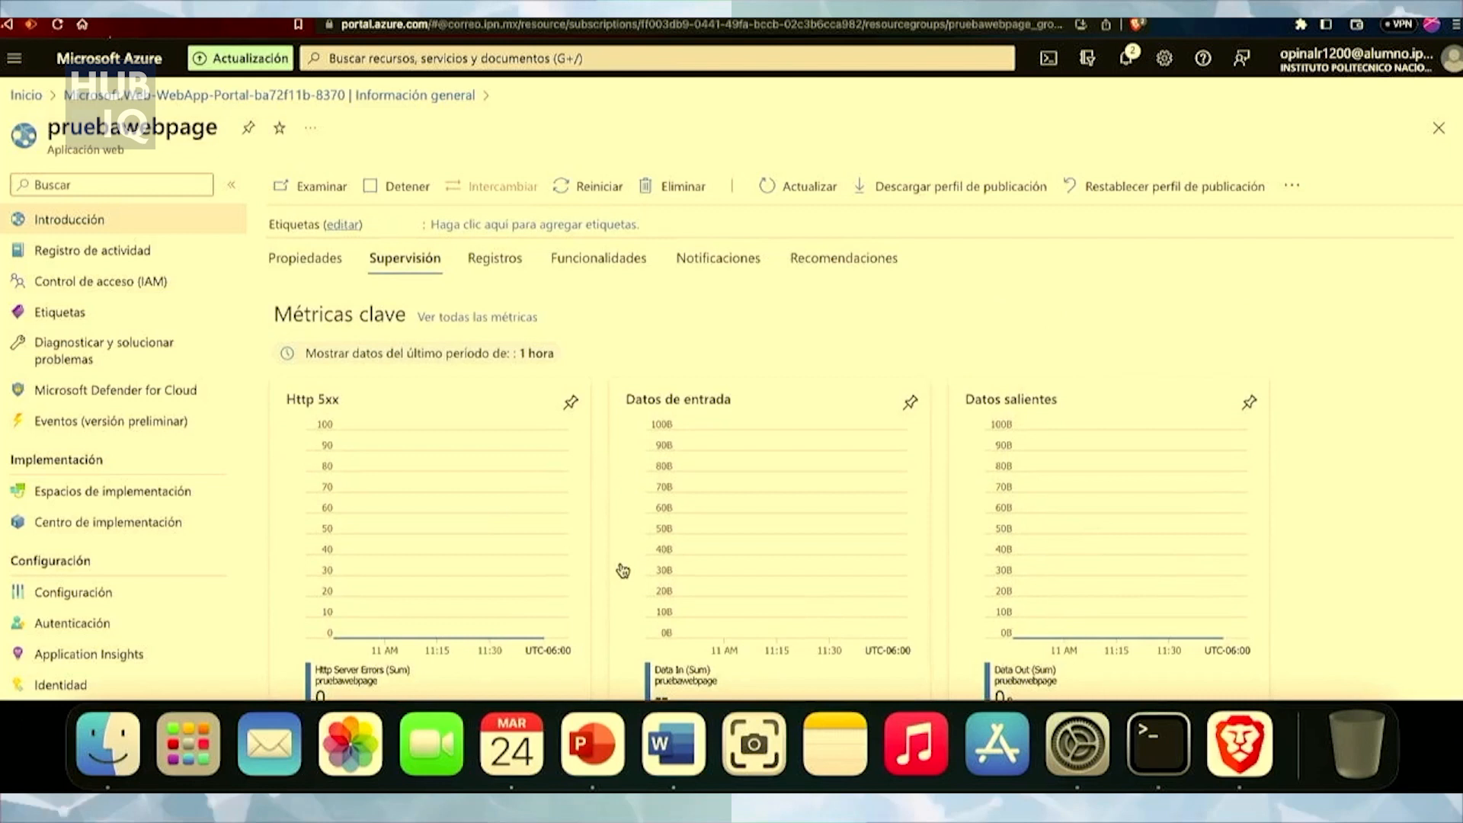
scroll(623, 570, "up", 1)
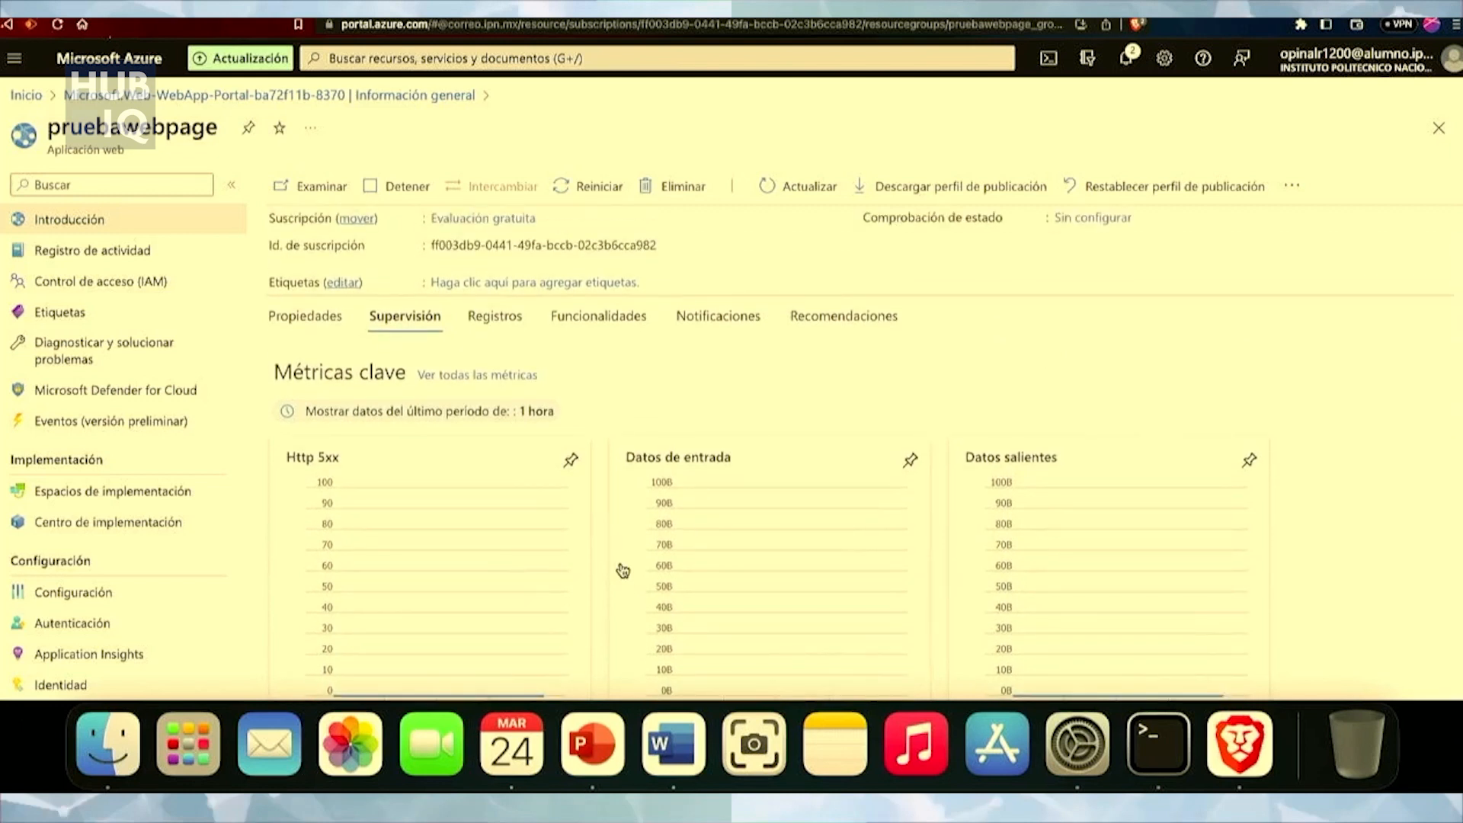
- Review the web app's log options, notifications and recommendations, ending on its overview of features (Funcionalidades)
left_click(508, 326)
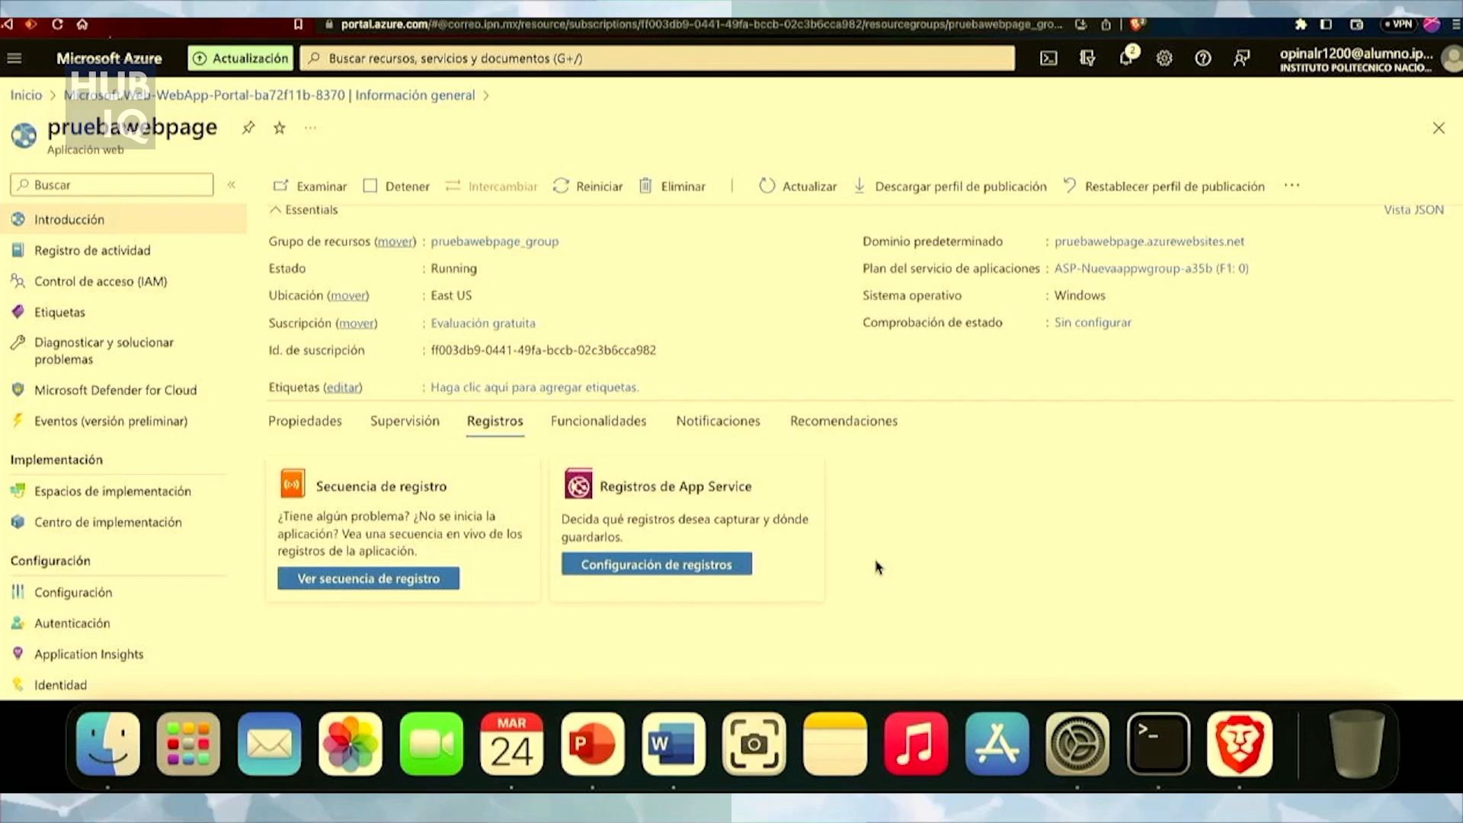
left_click(602, 424)
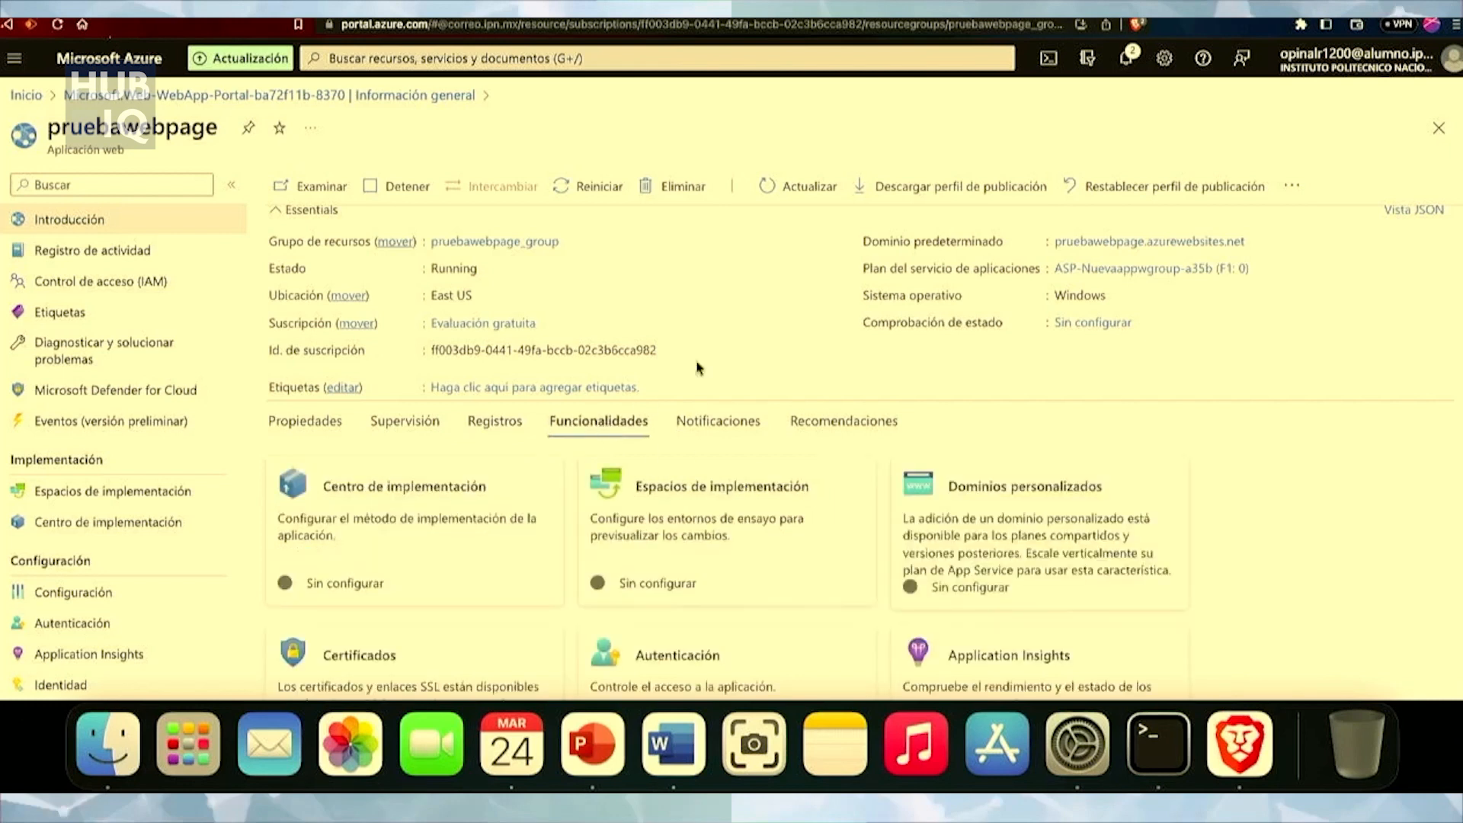
scroll(876, 356, "down", 2)
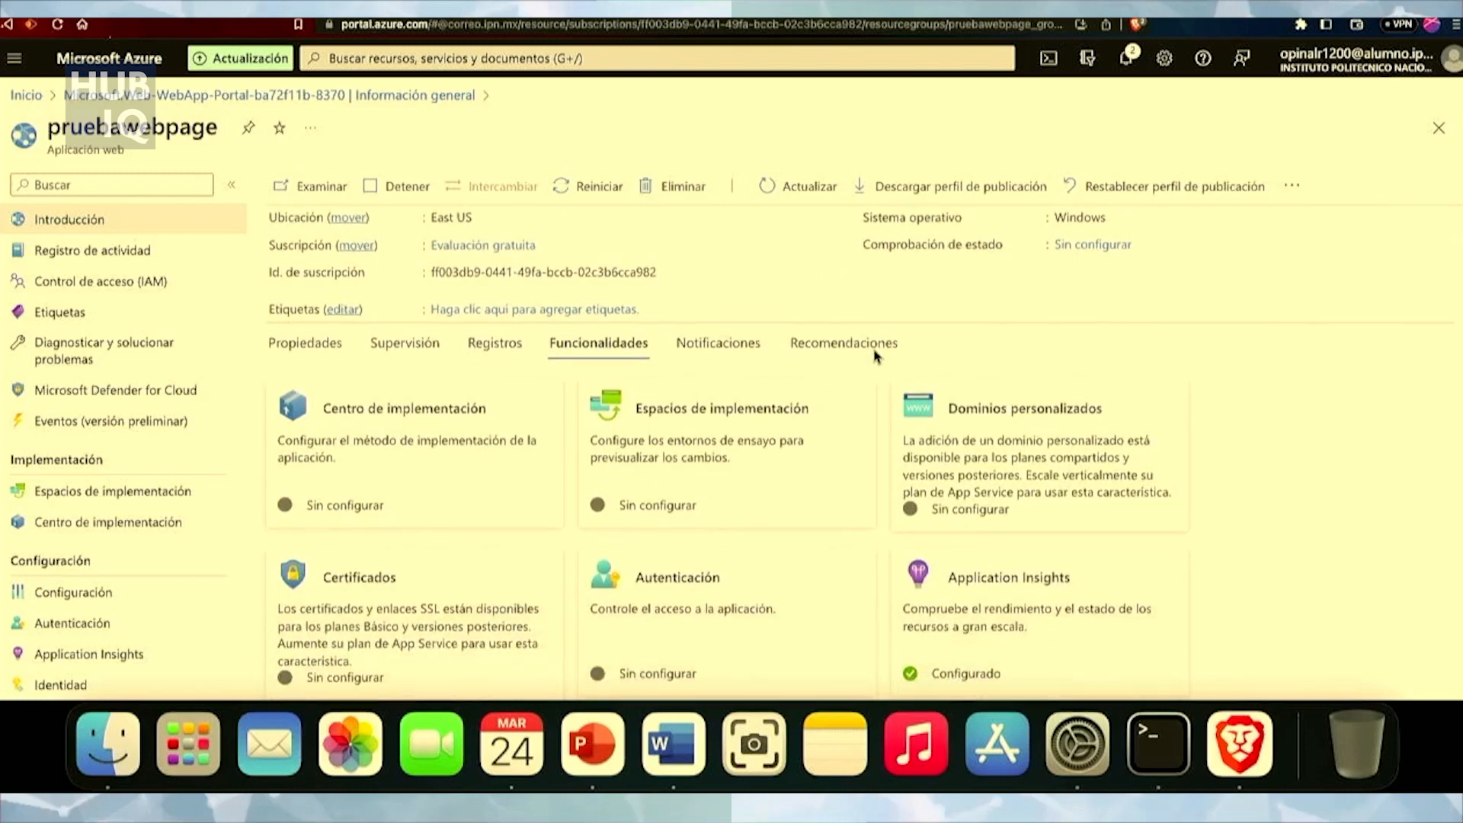
left_click(732, 344)
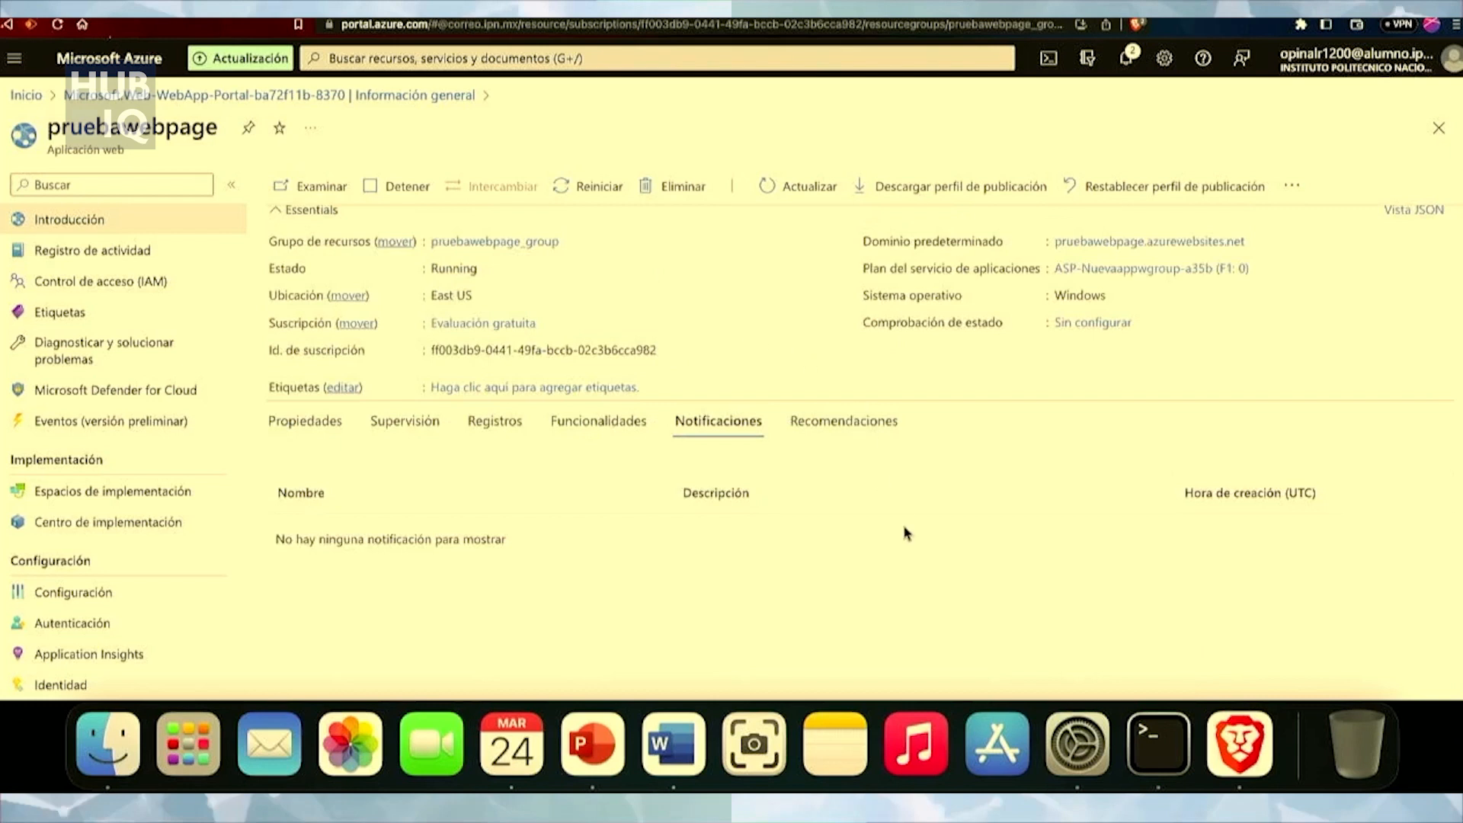
left_click(843, 427)
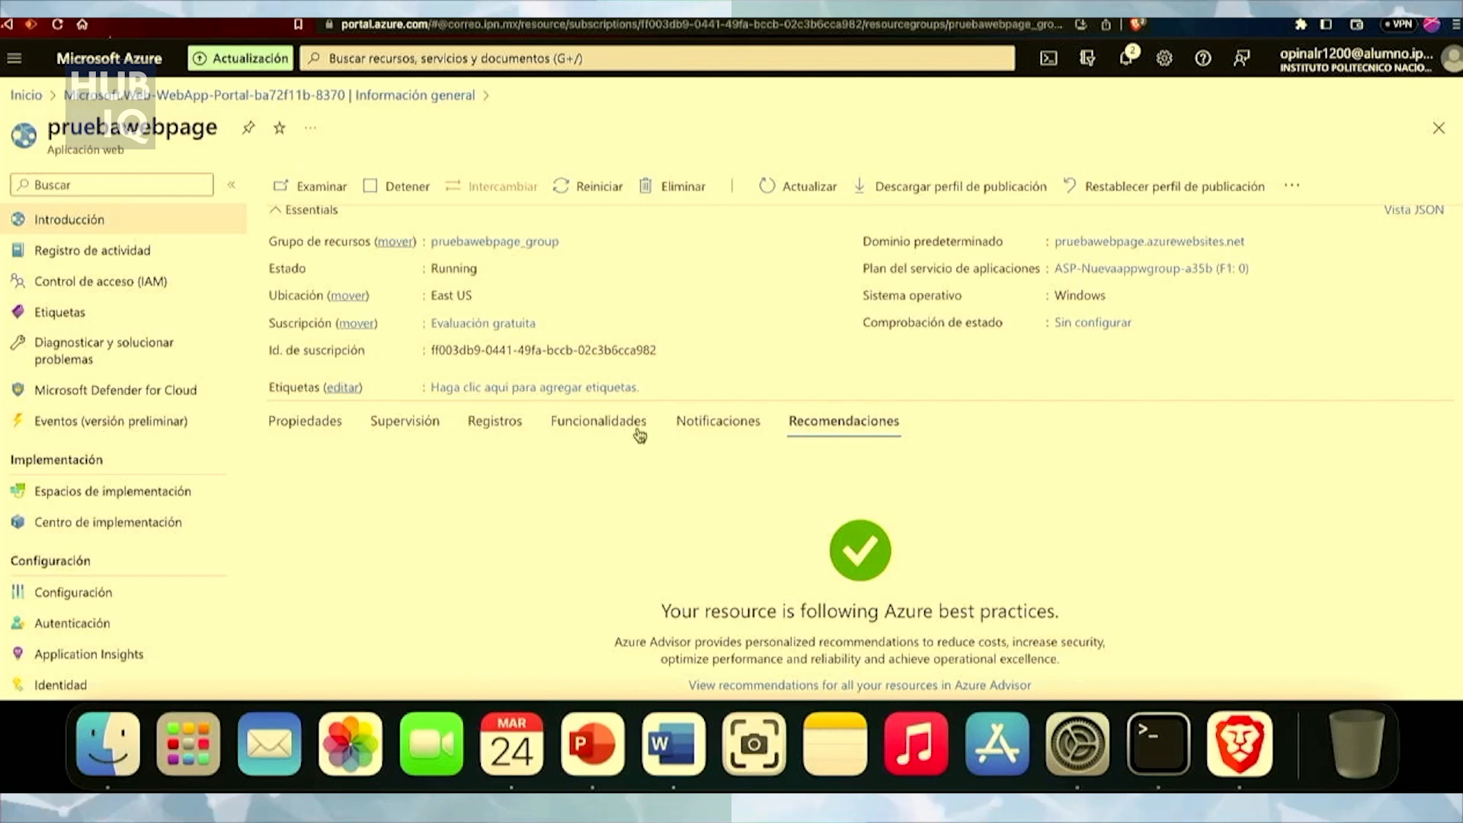
left_click(608, 428)
scroll(806, 340, "down", 2)
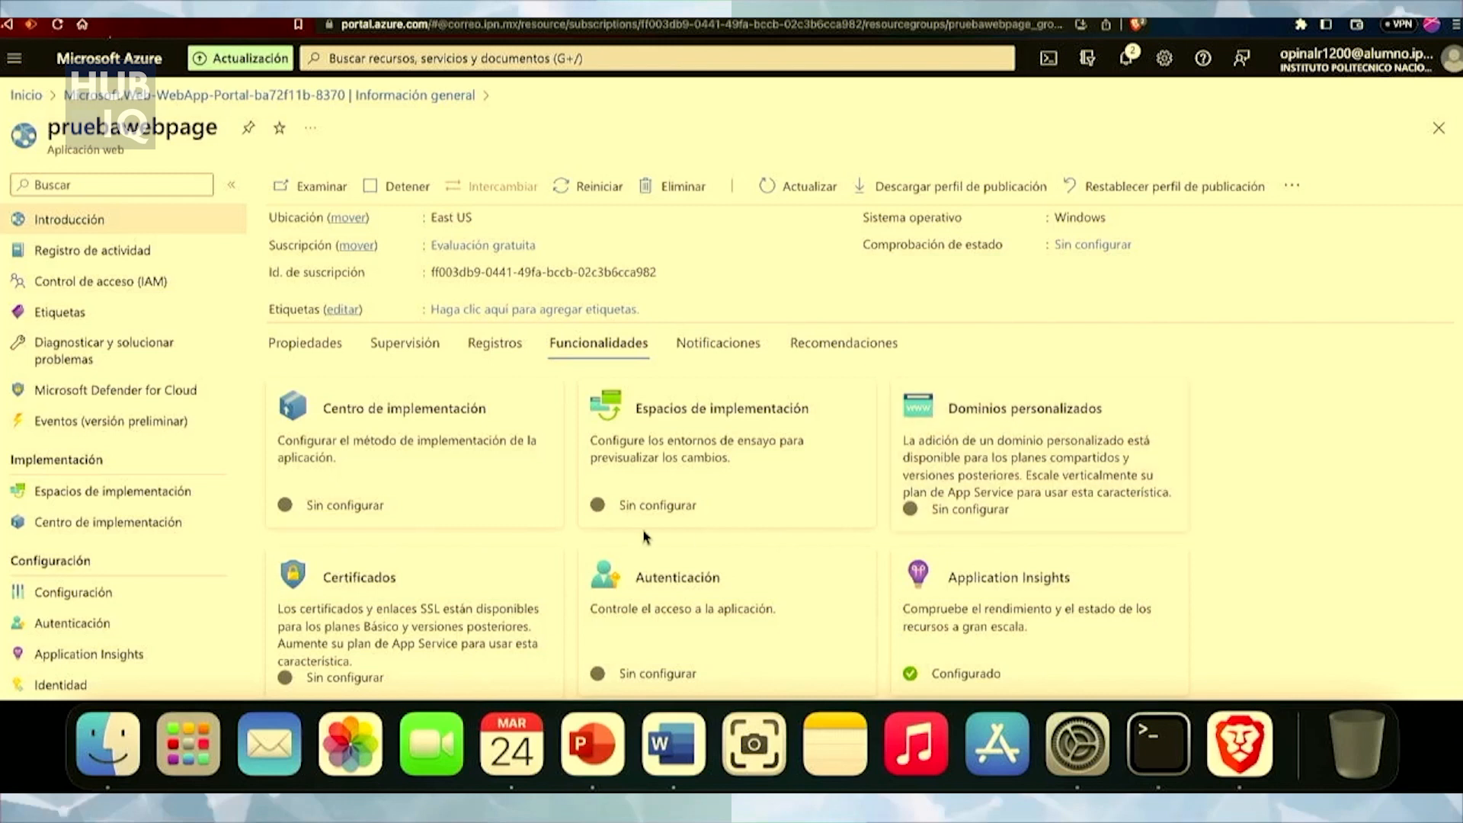
- Check the web app's deployment slots page (Espacios de implementación) and return to its overview of features (Funcionalidades)
left_click(743, 456)
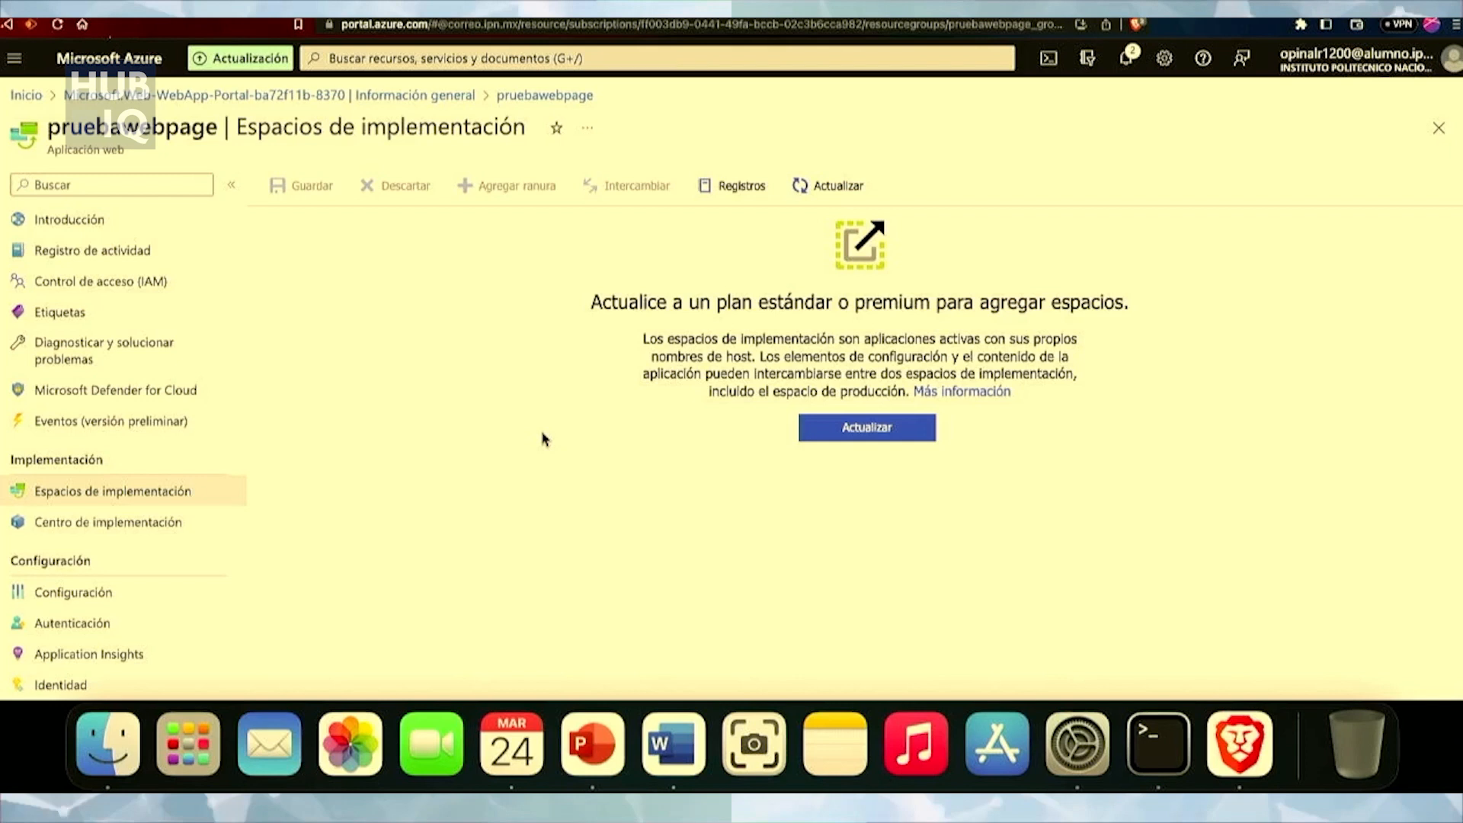
scroll(412, 415, "left", 5)
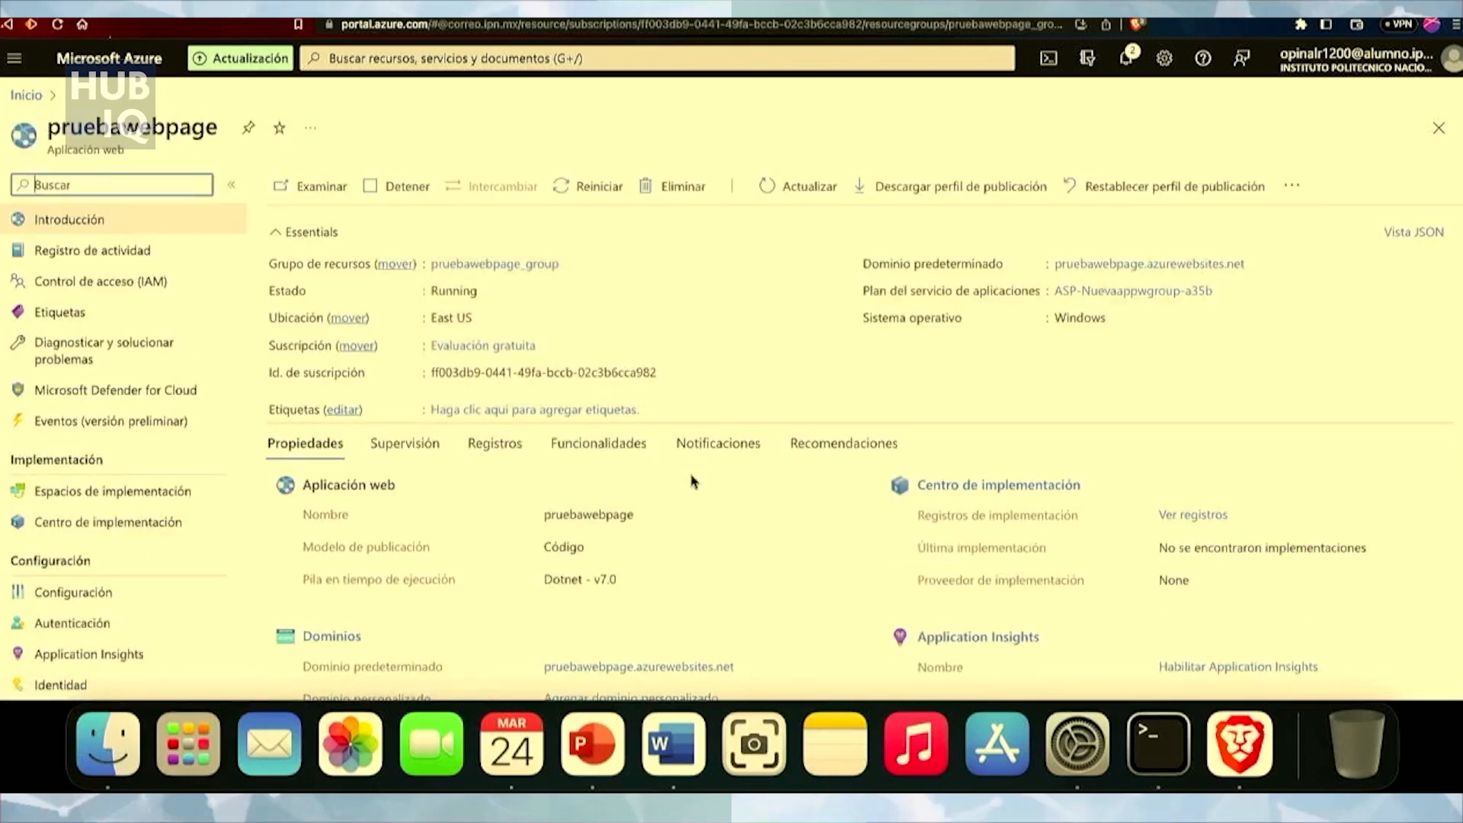
left_click(596, 444)
scroll(655, 288, "down", 2)
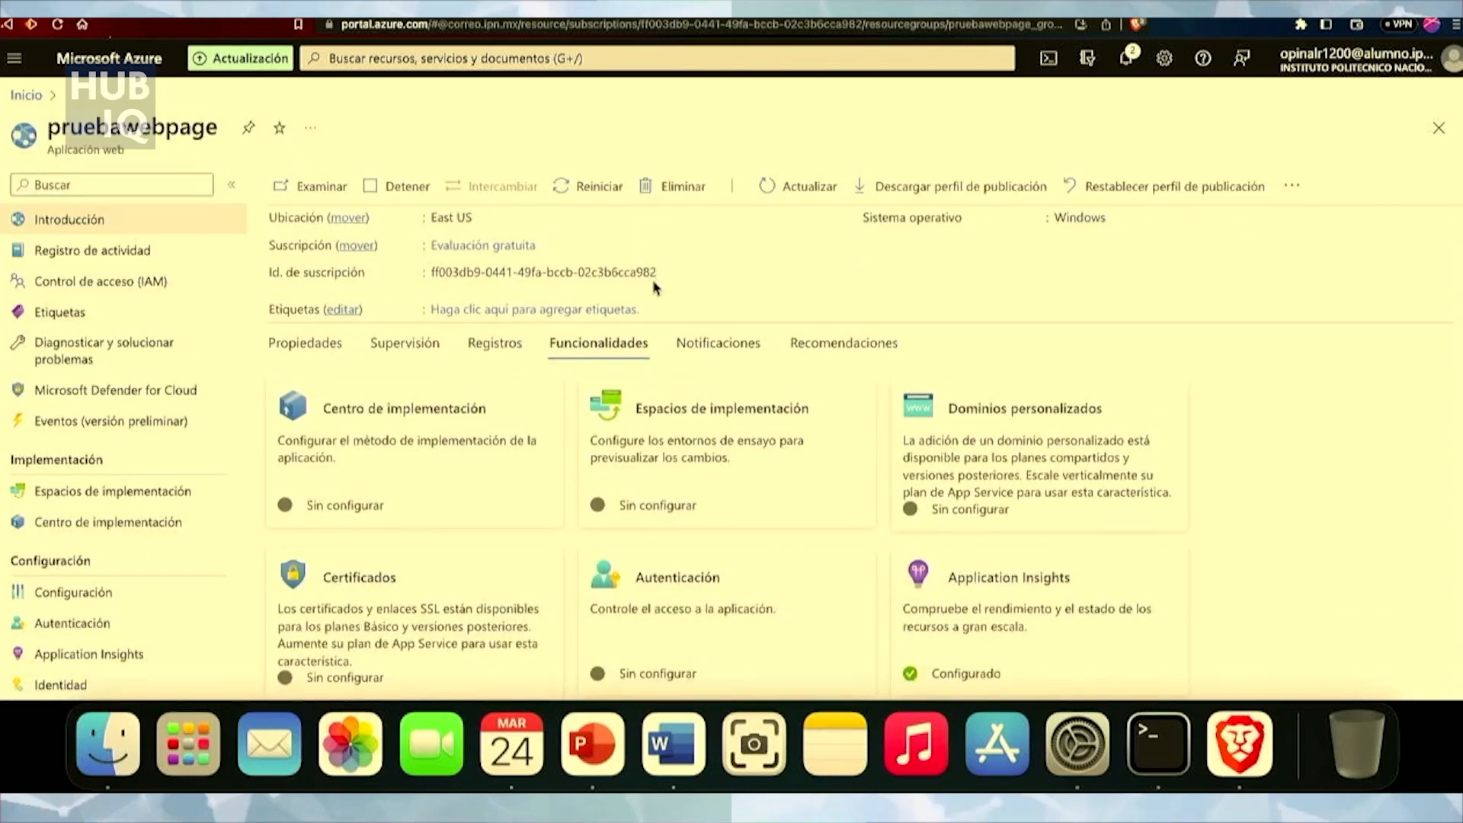
- Open the web app's Centro de implementación and review its FTPS credentials and deployment logs, ending on its source configuration
left_click(446, 440)
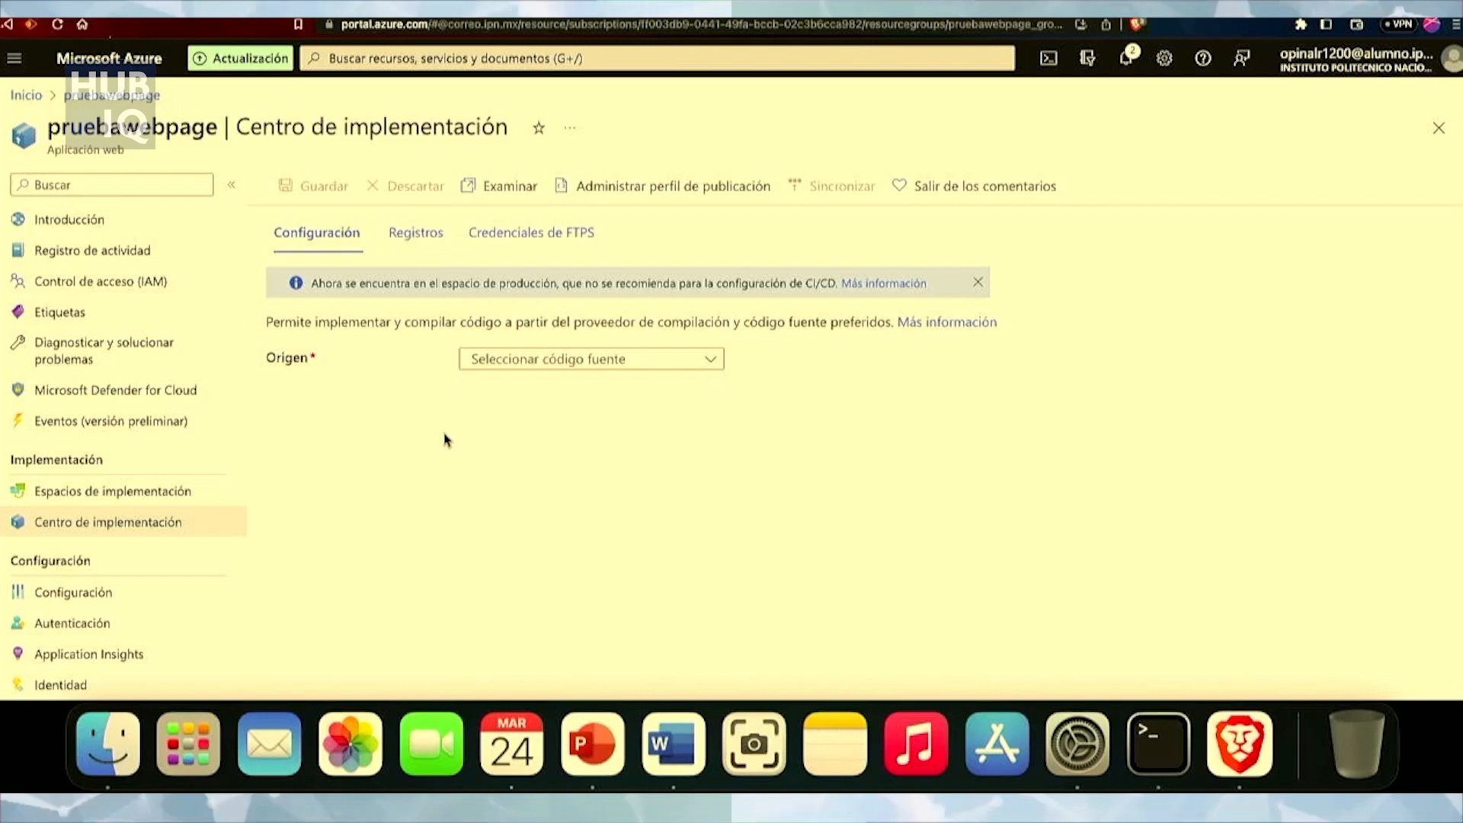
left_click(511, 240)
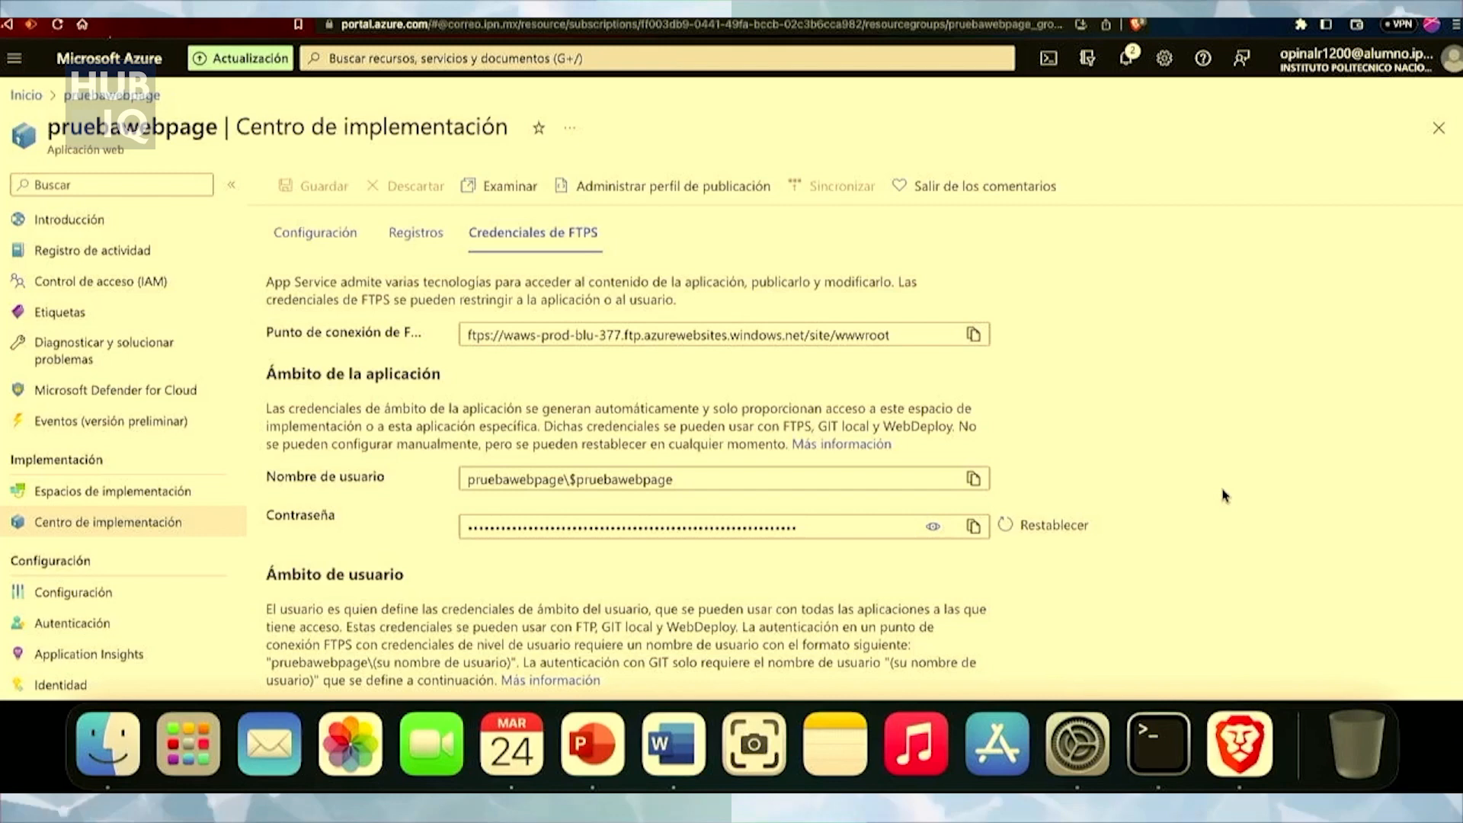
scroll(1225, 497, "down", 3)
scroll(1225, 496, "up", 2)
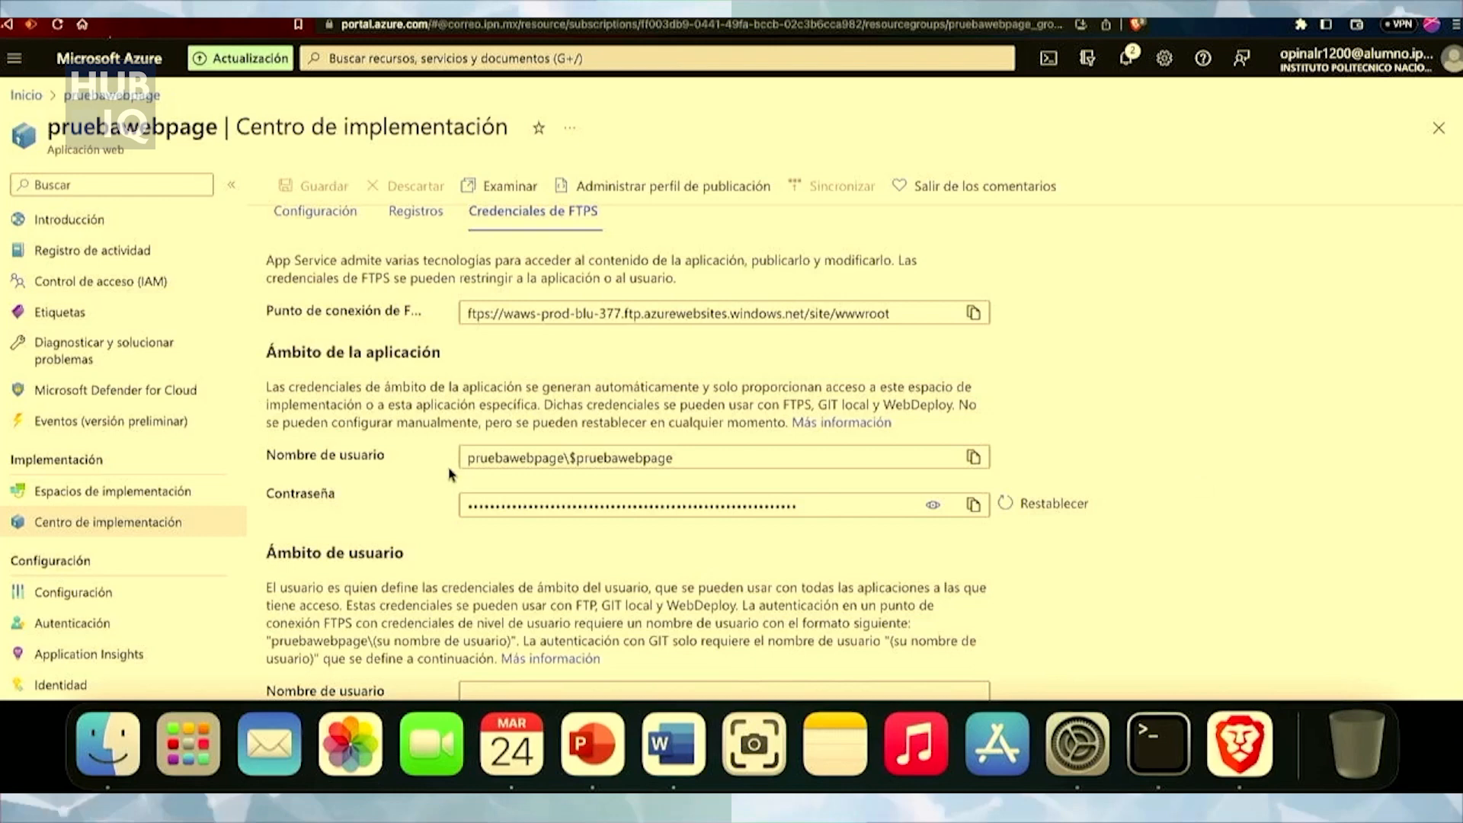
scroll(449, 474, "down", 4)
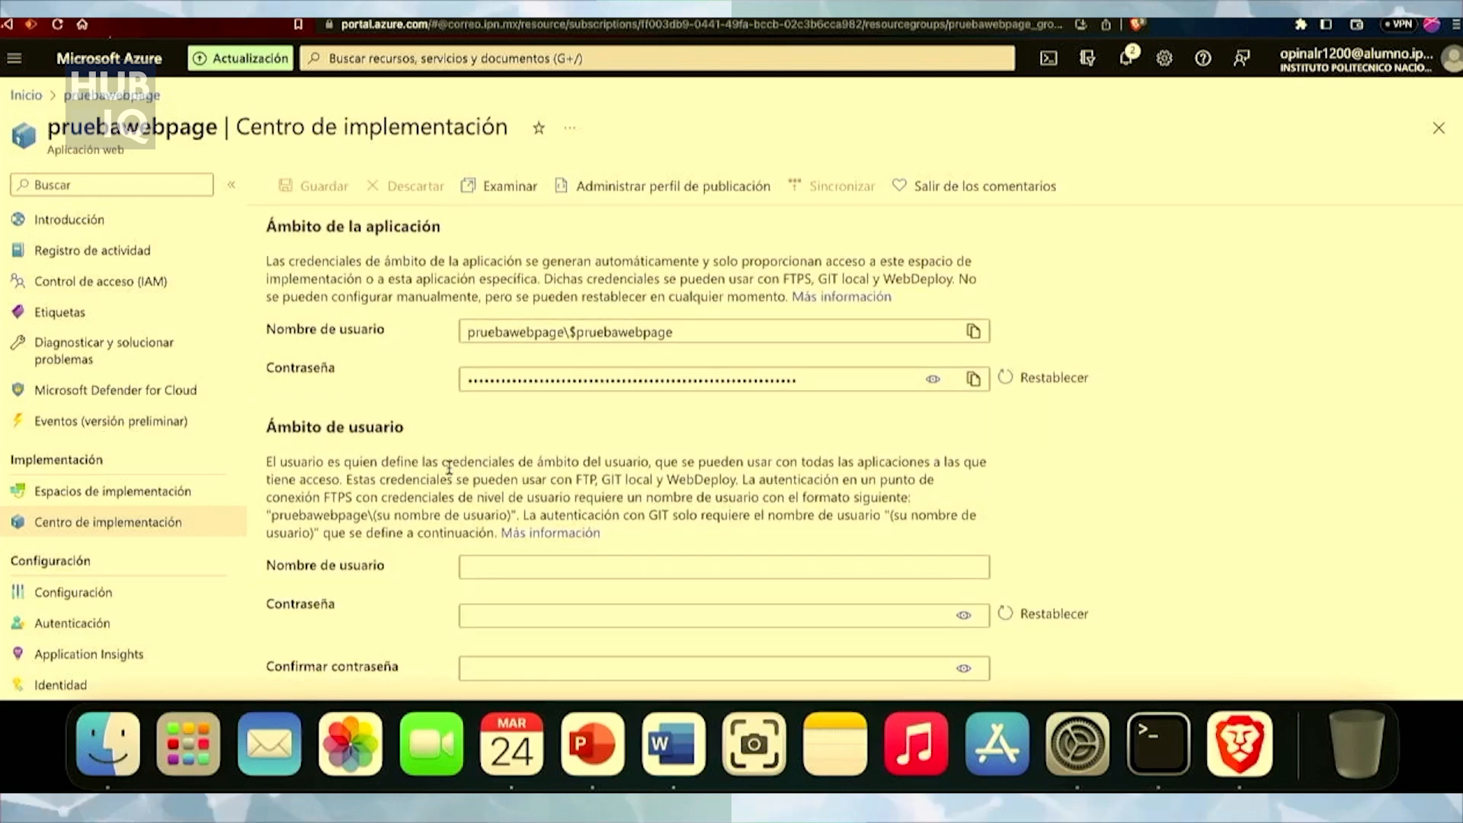
scroll(449, 468, "up", 4)
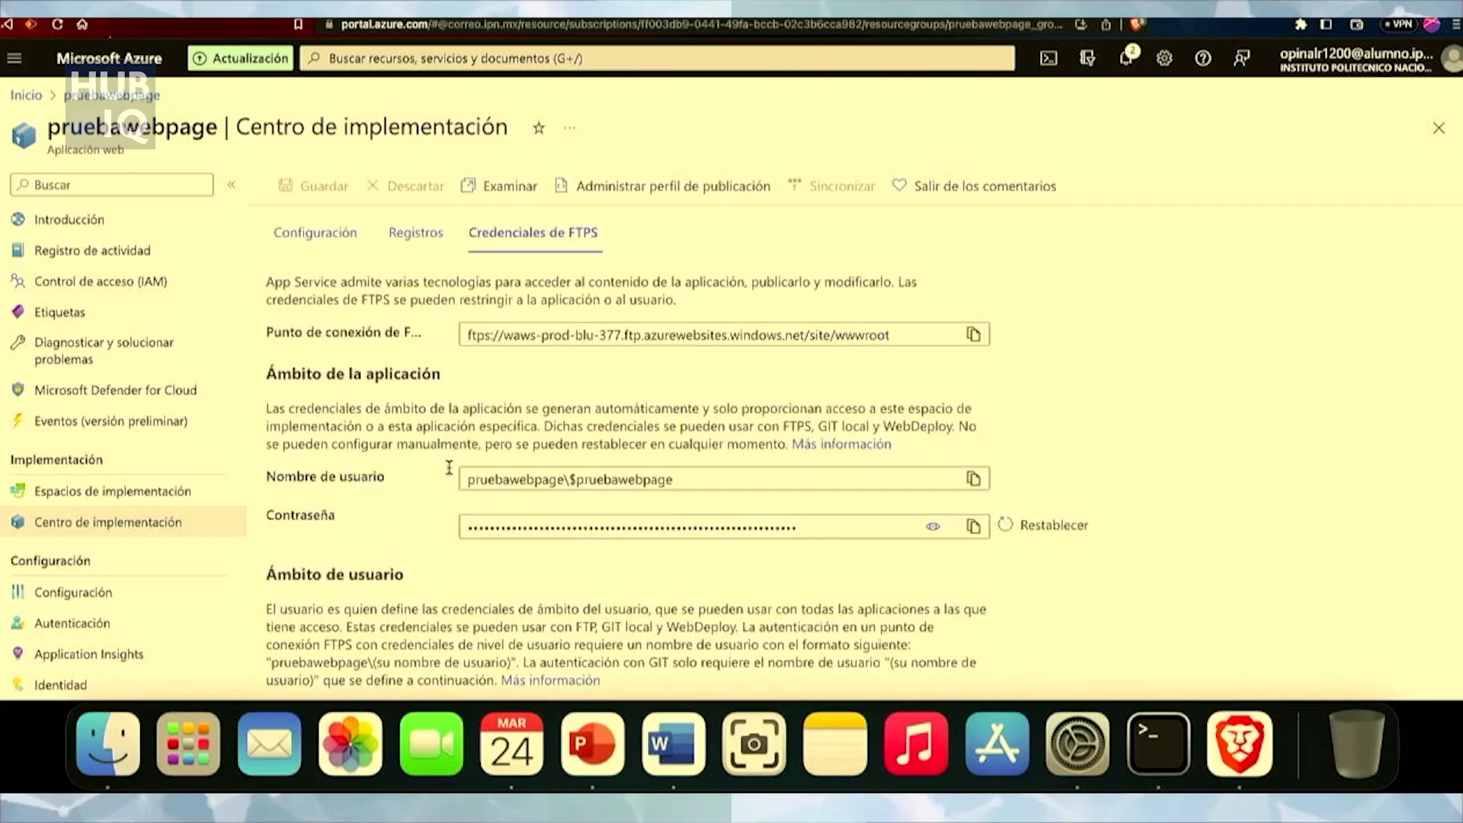
left_click(424, 243)
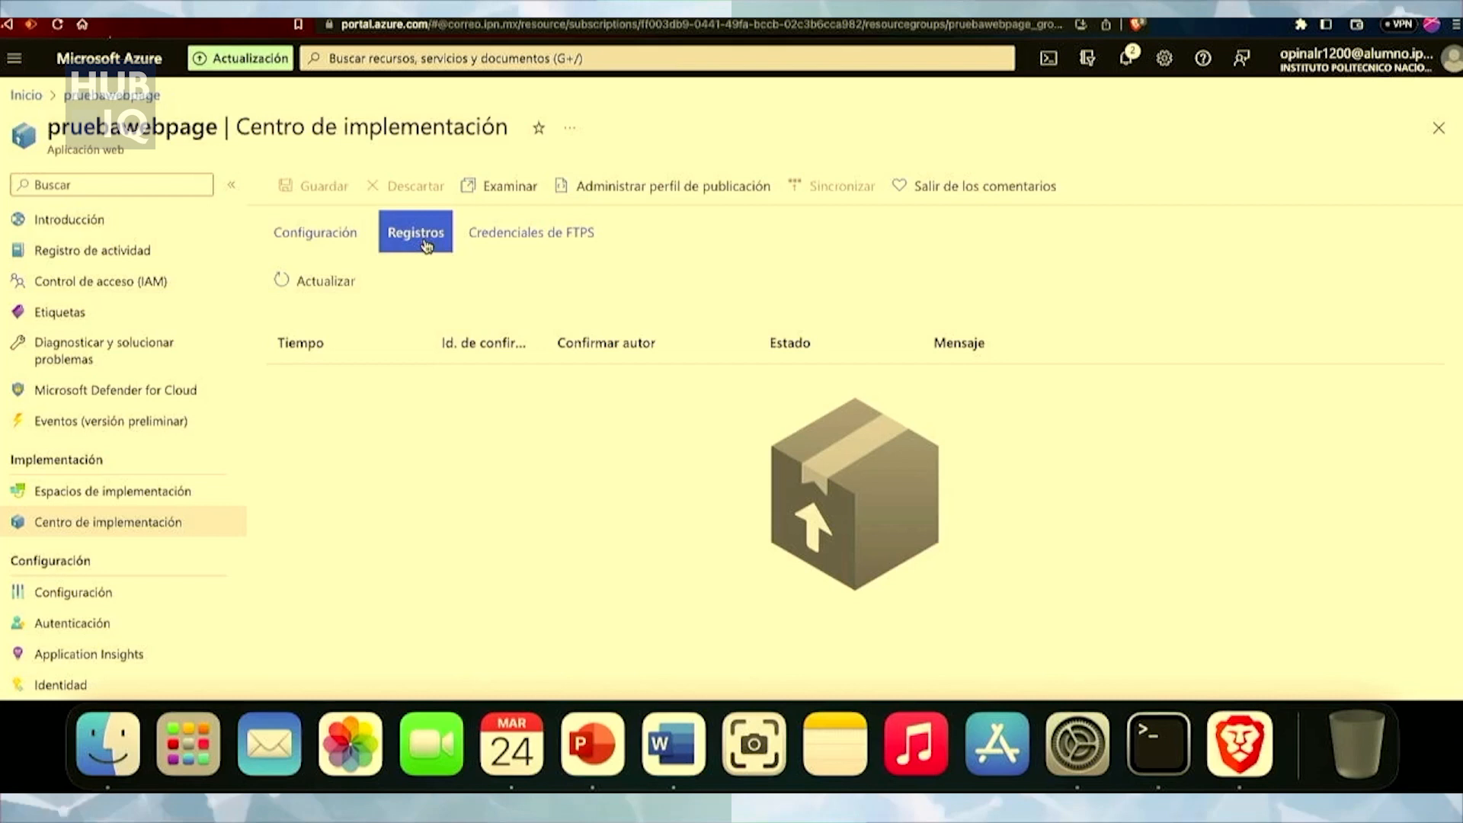
left_click(344, 236)
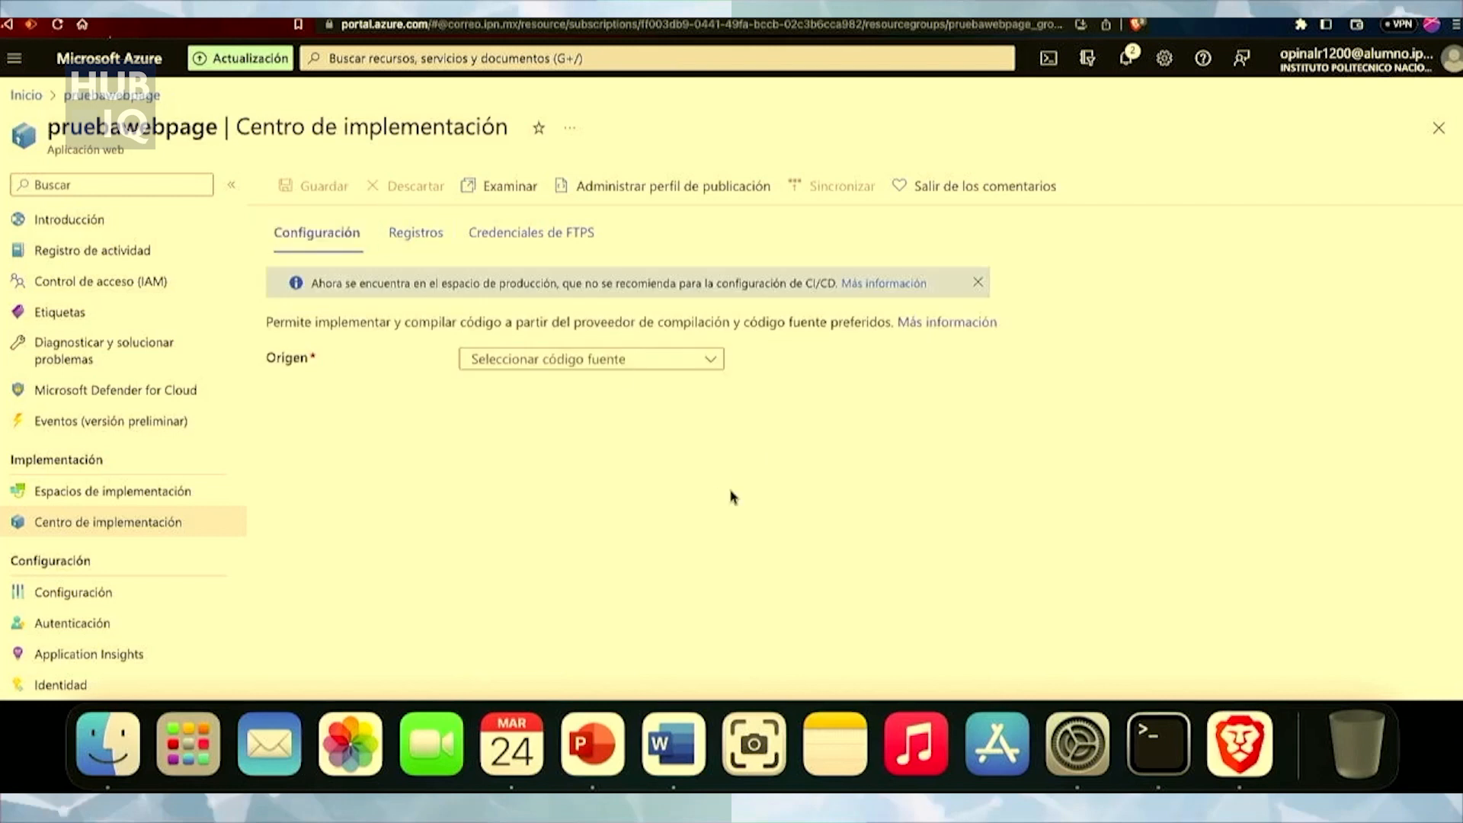
- Set the deployment source (Origen) to GitHub and look over the repository and build settings it requires
left_click(709, 365)
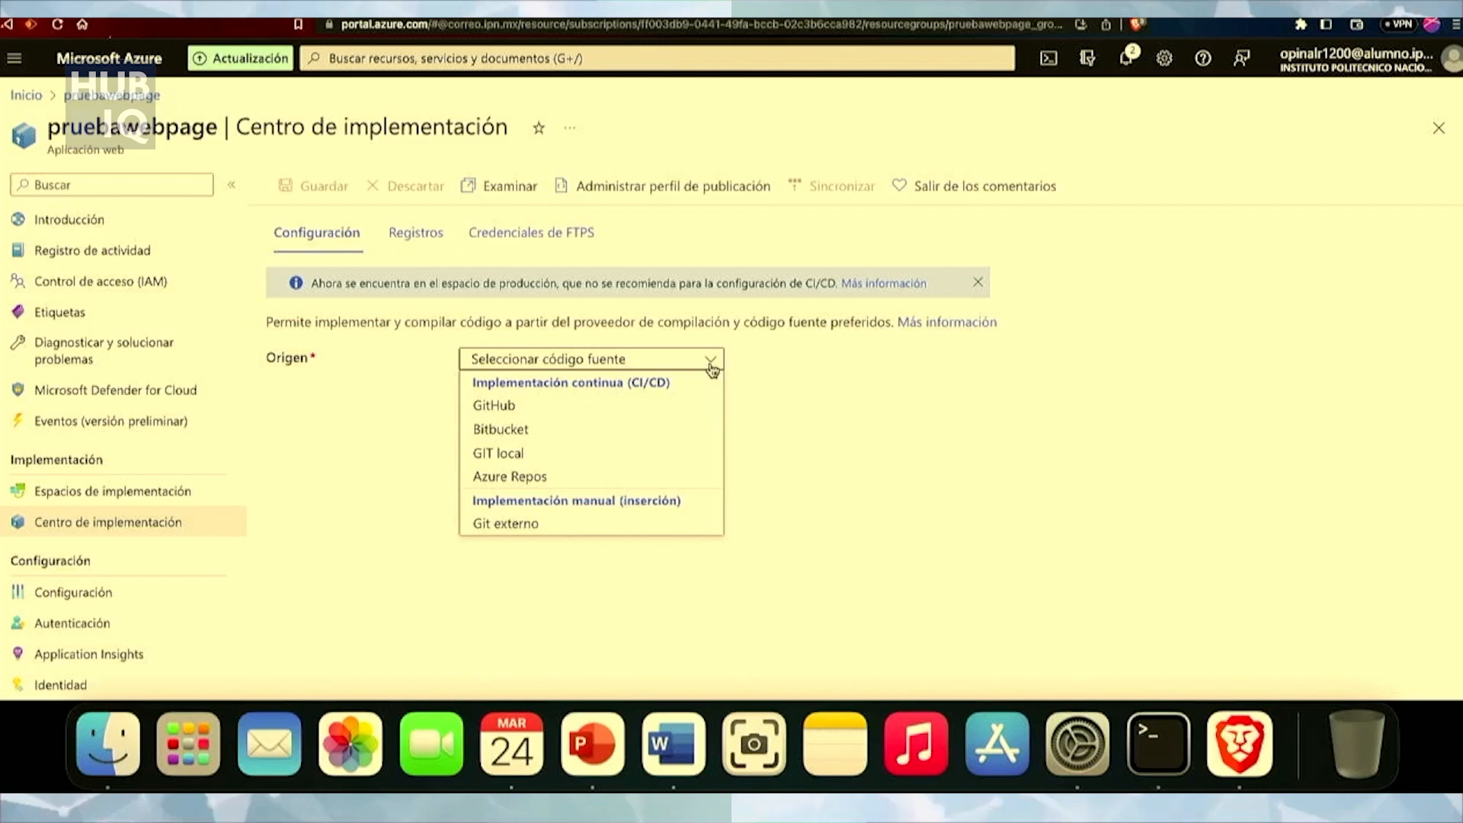
left_click(503, 408)
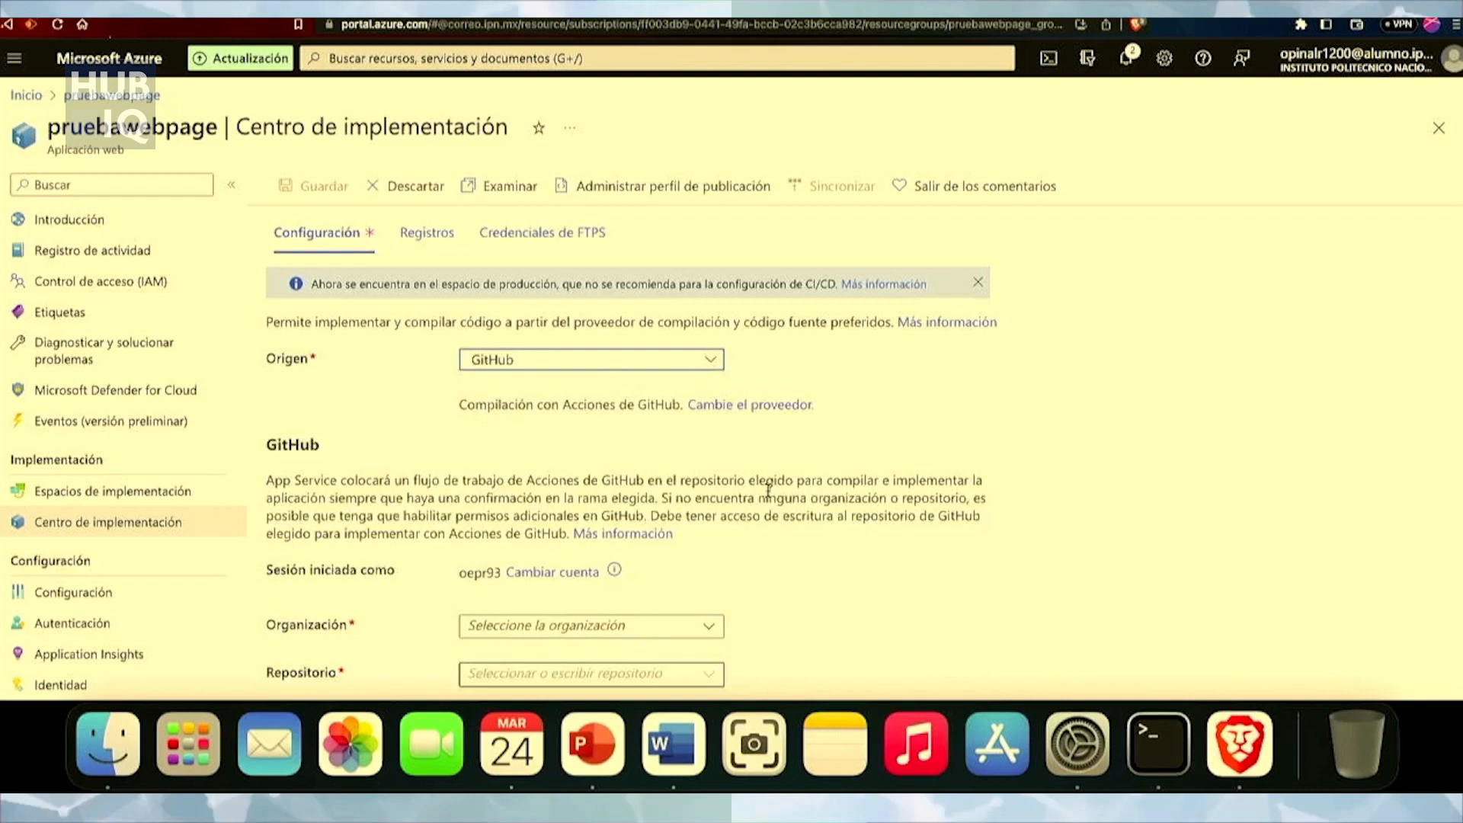
scroll(901, 475, "down", 3)
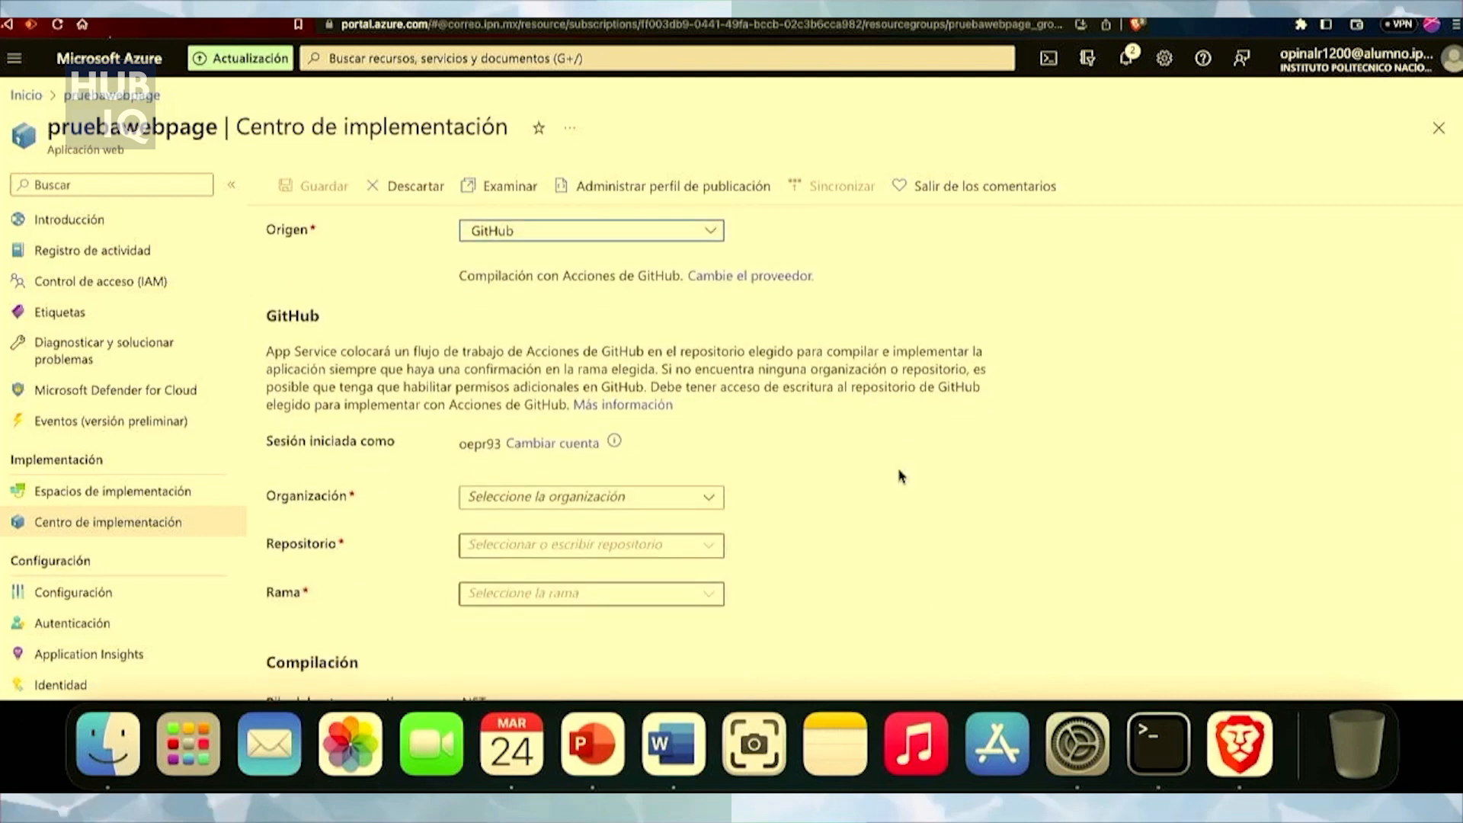
scroll(899, 475, "down", 2)
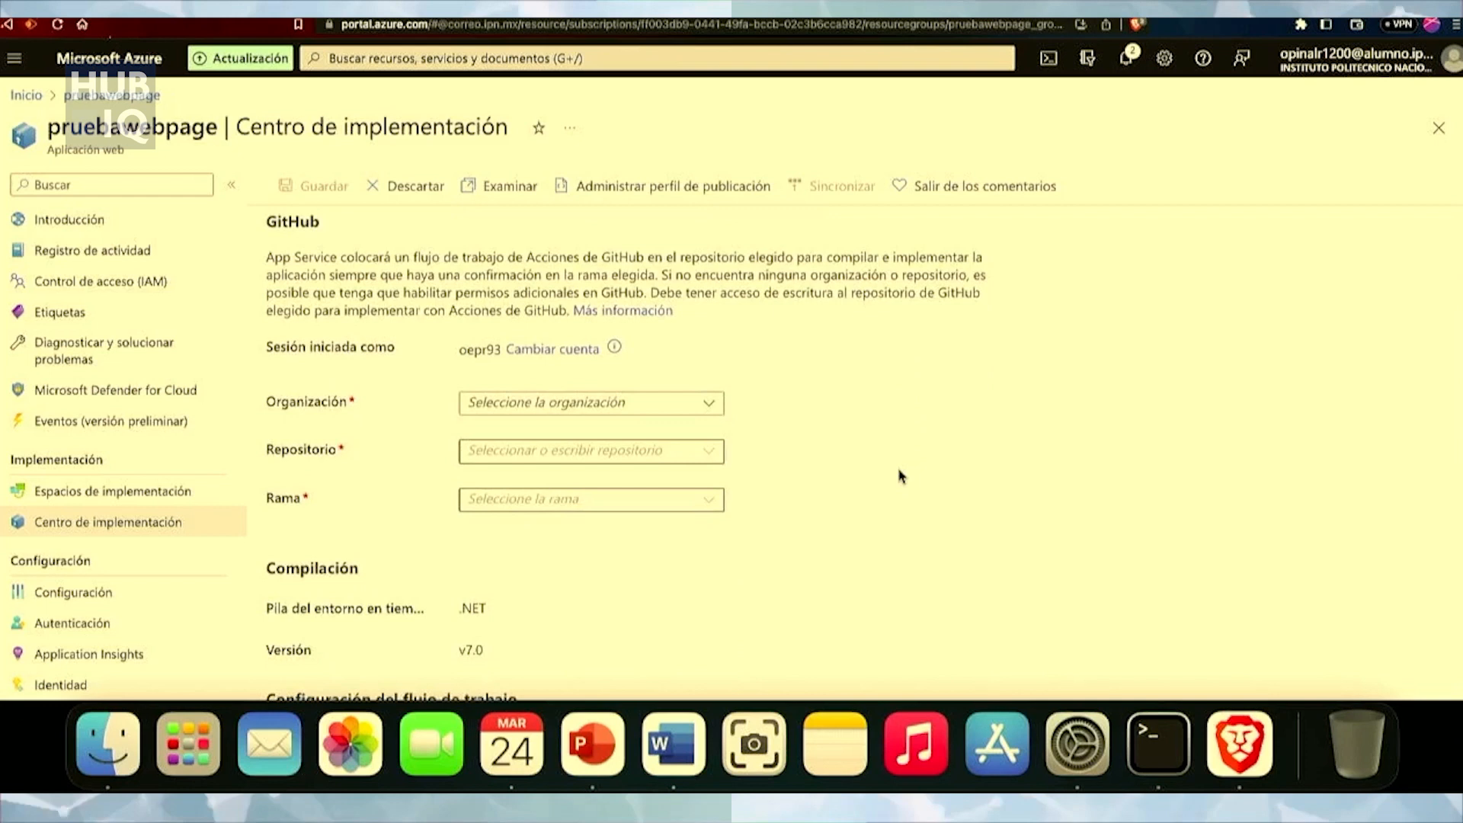
scroll(882, 503, "down", 2)
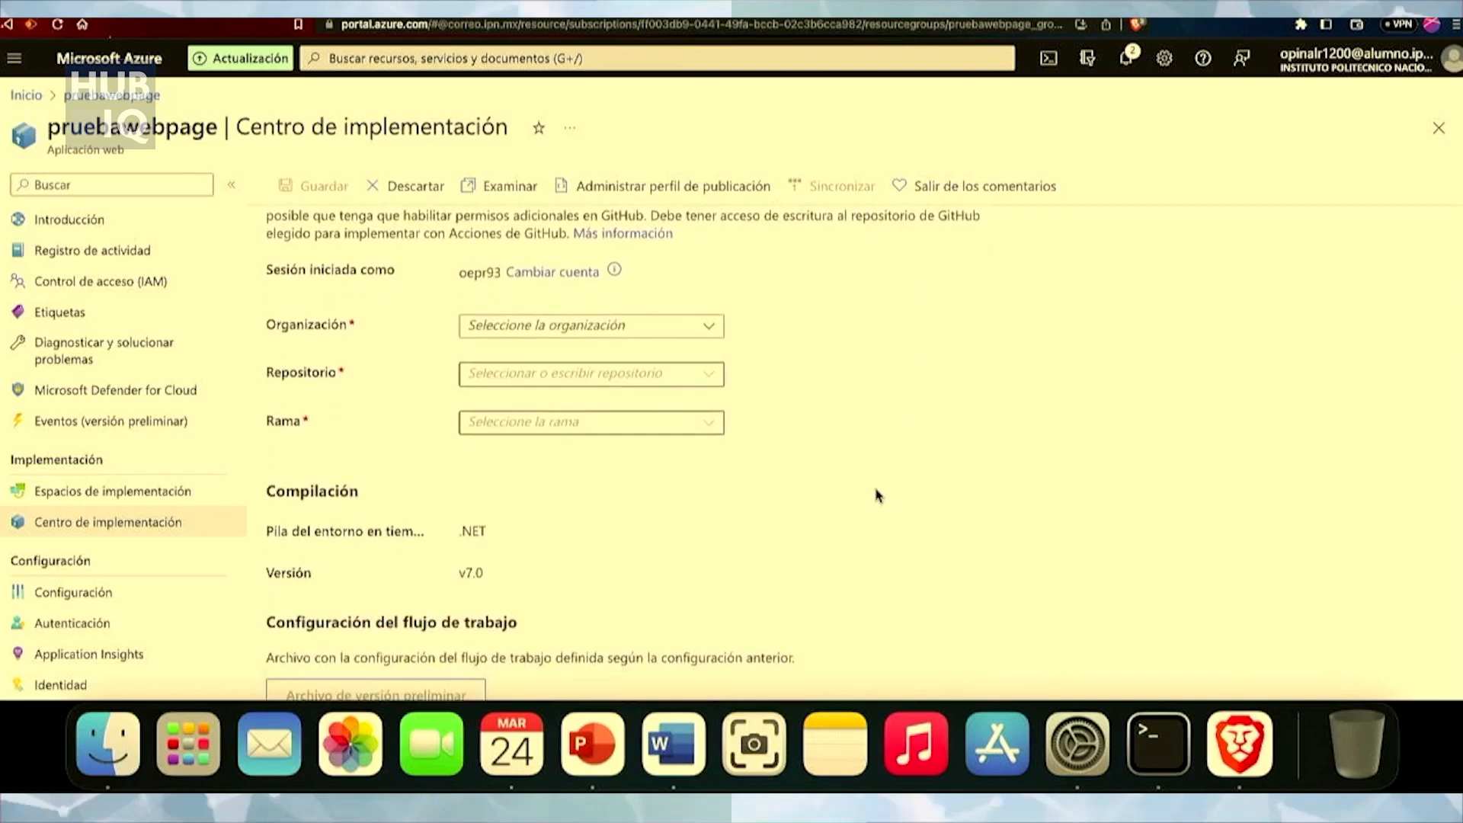
- Choose the signed-in account's GitHub organization, the prueba_azure repository and the main branch for deployment, checking the repository name on GitHub
left_click(710, 333)
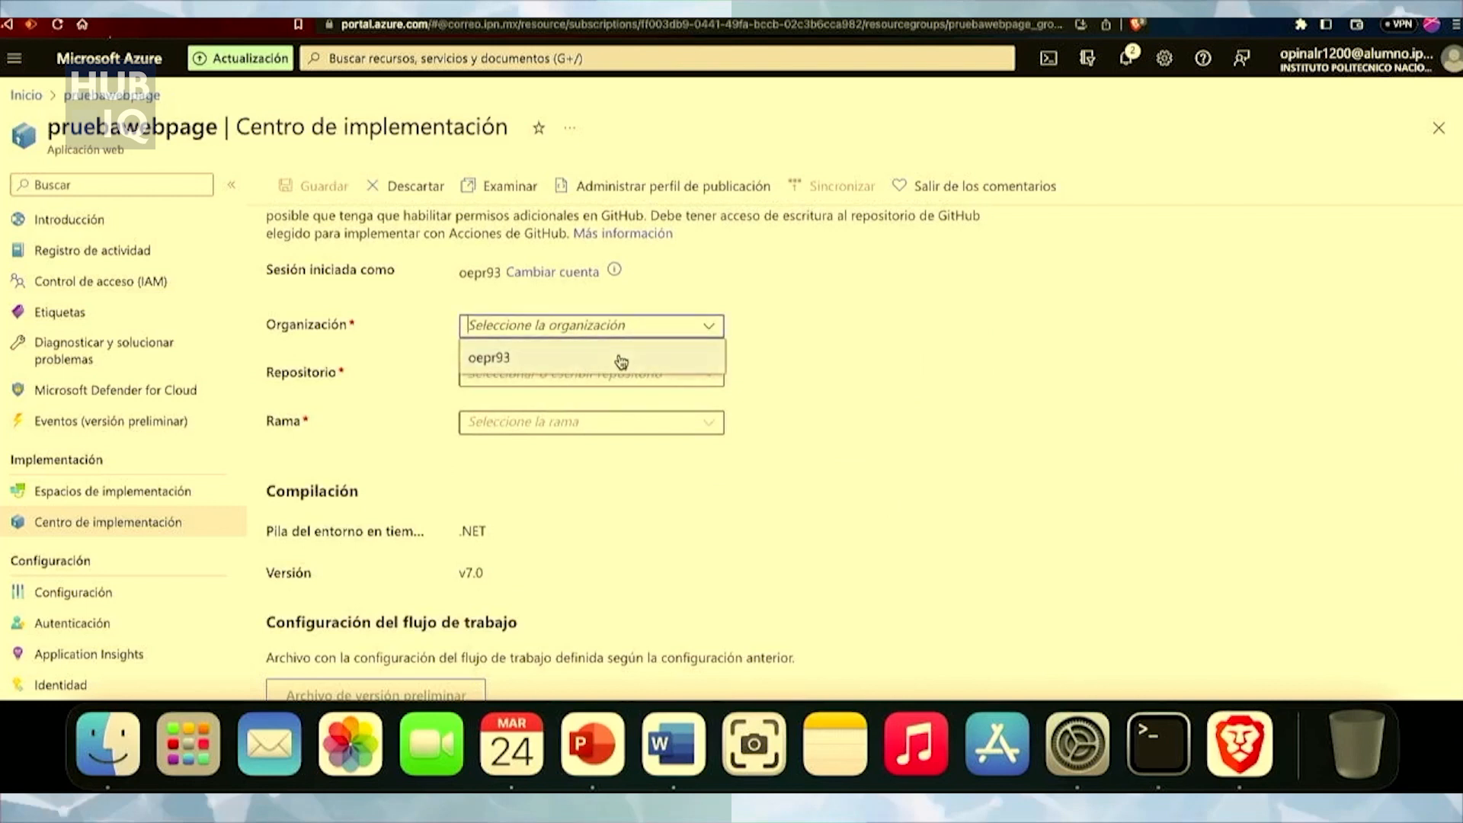
left_click(621, 355)
left_click(711, 385)
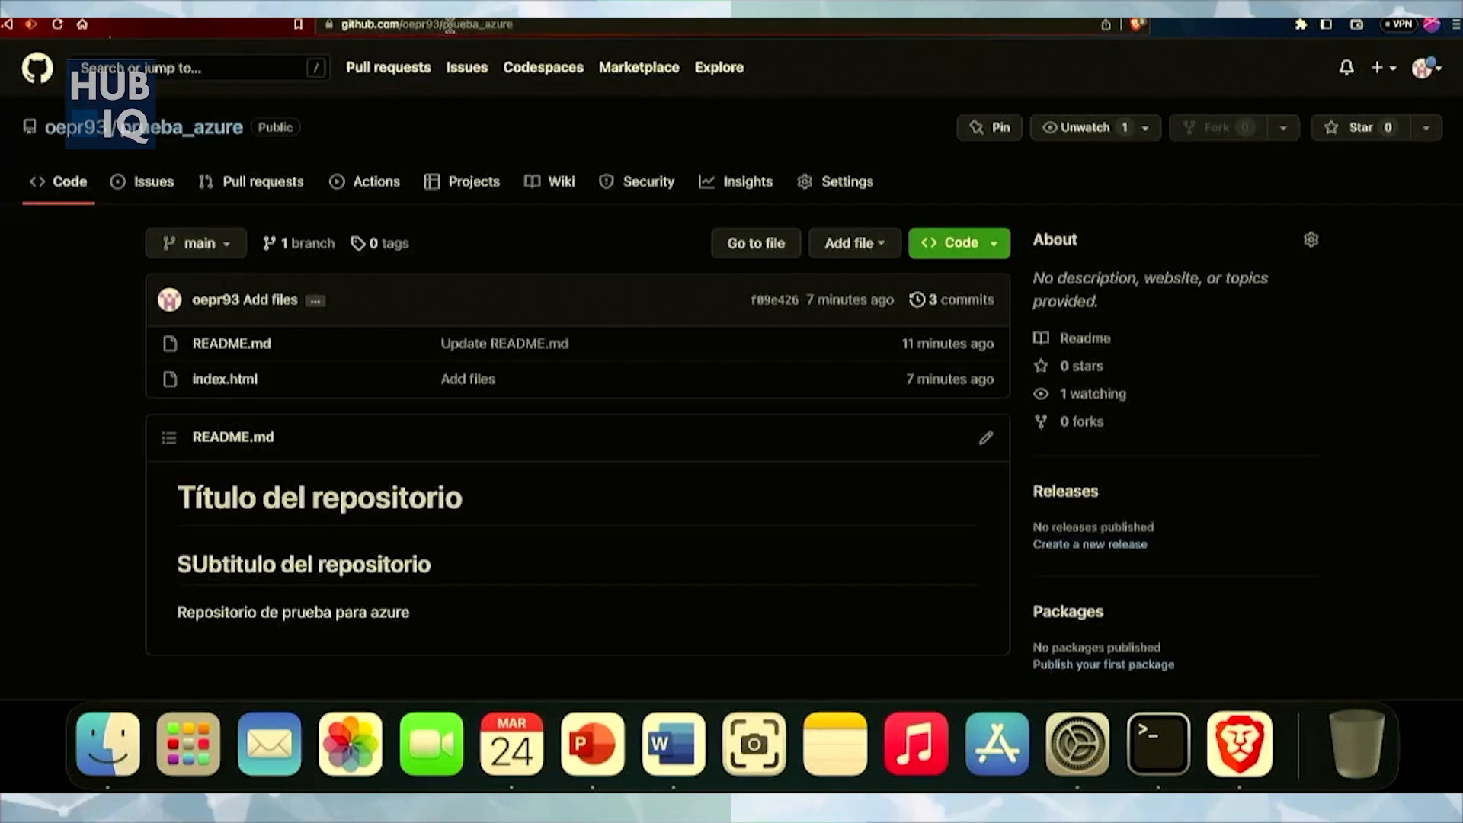
left_click_drag(447, 25, 566, 35)
left_click(543, 139)
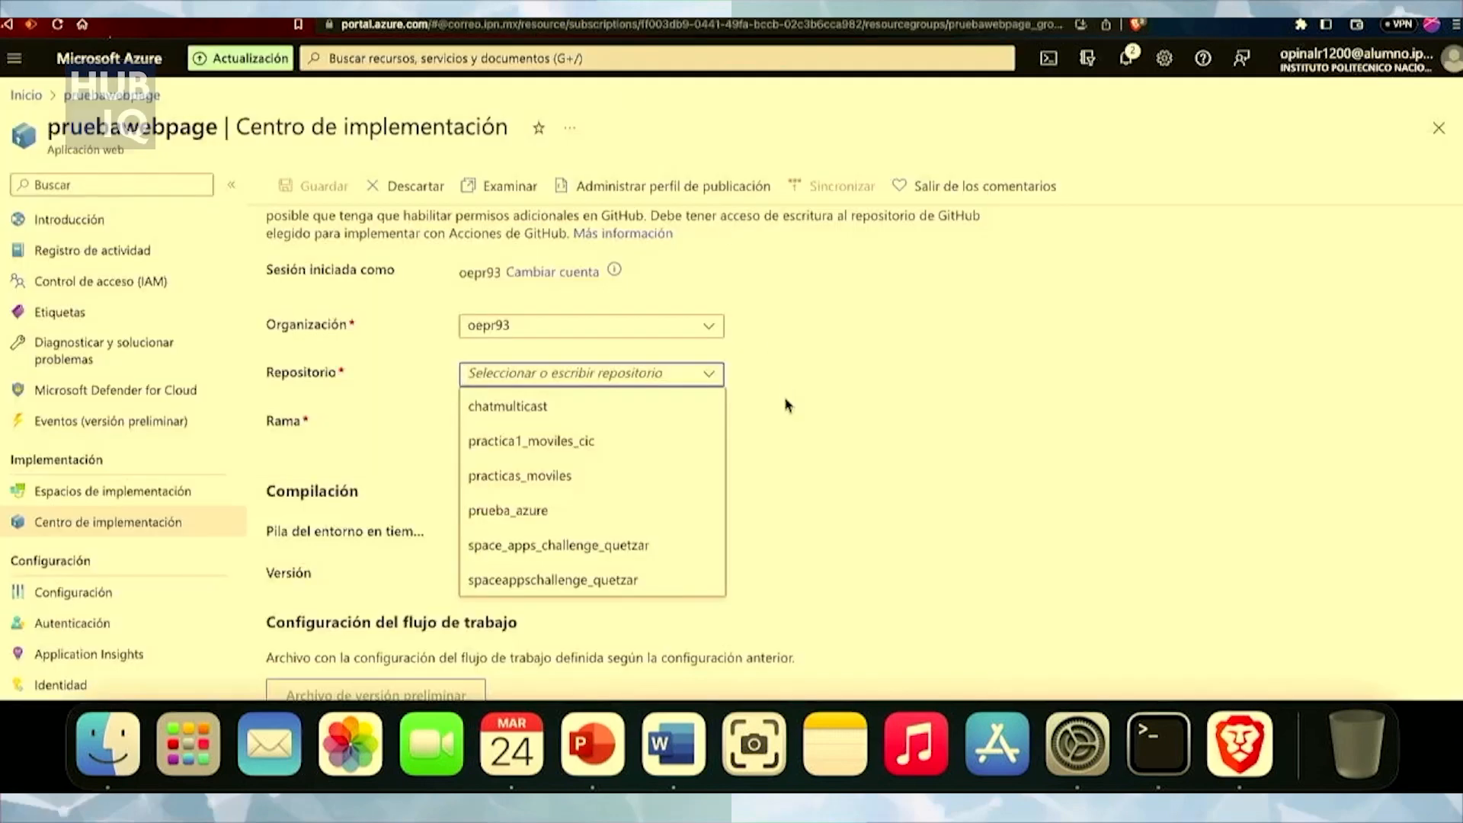
left_click(571, 511)
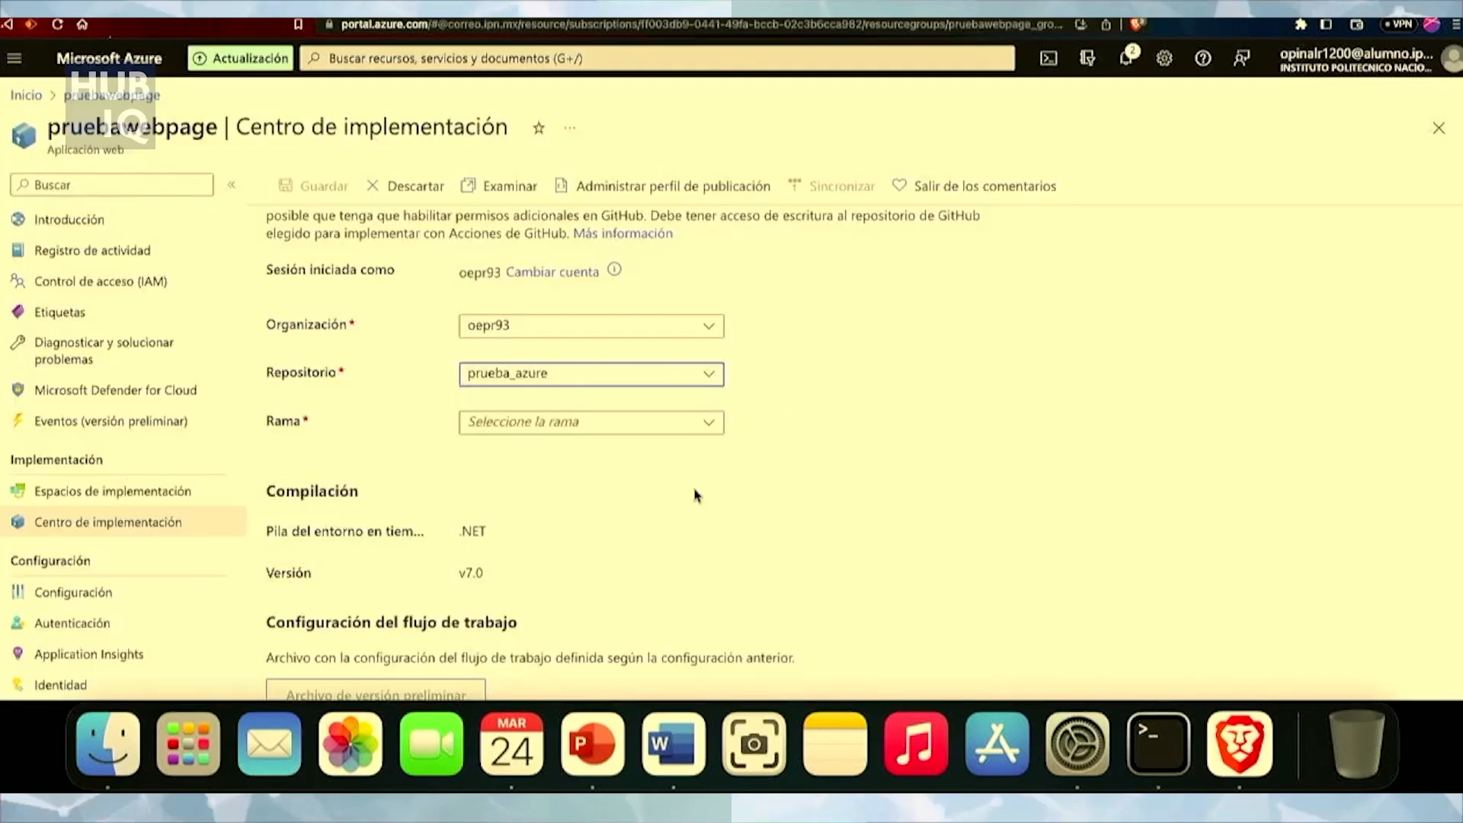
left_click(706, 424)
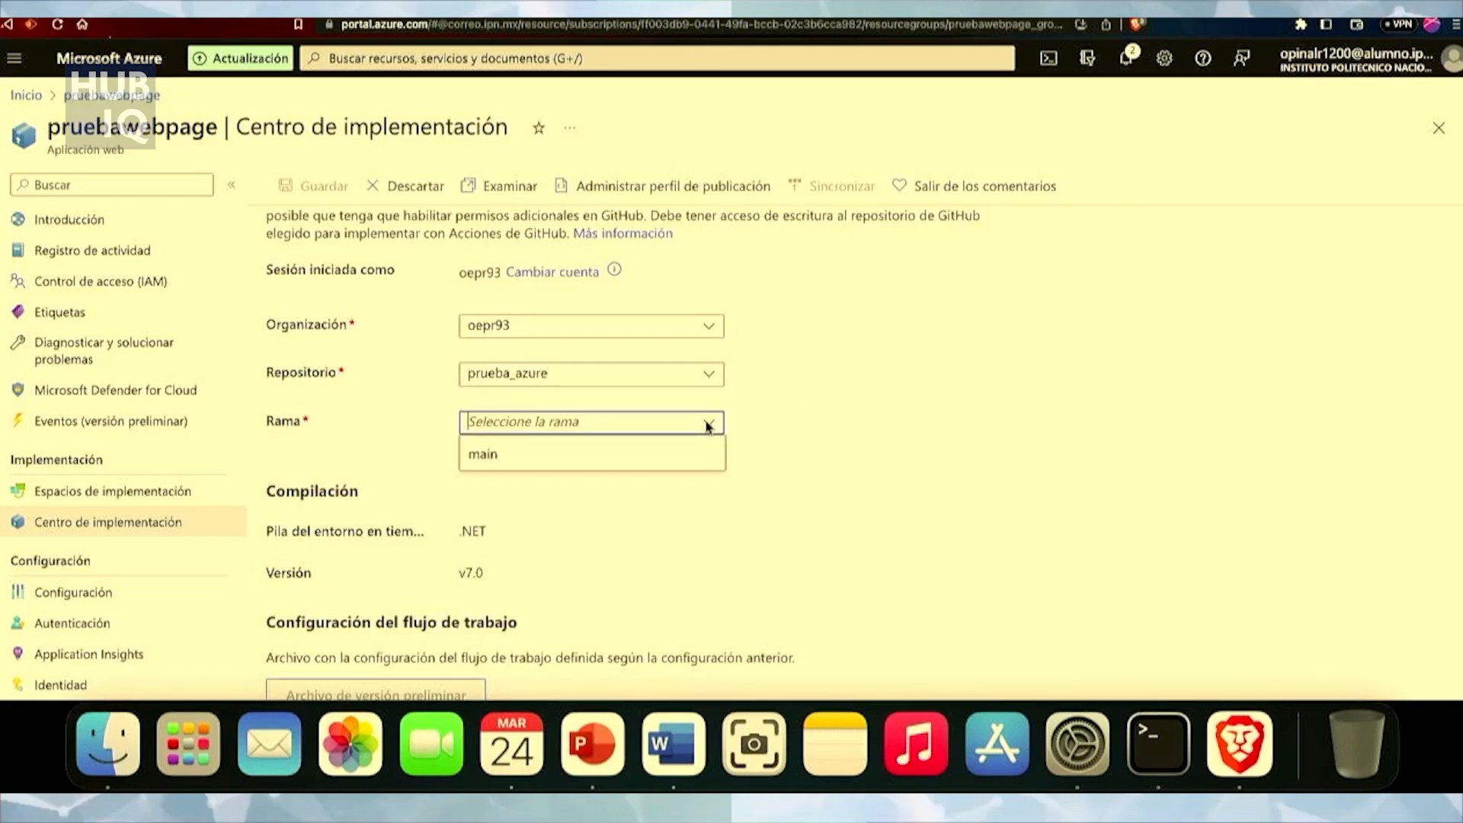
left_click(589, 455)
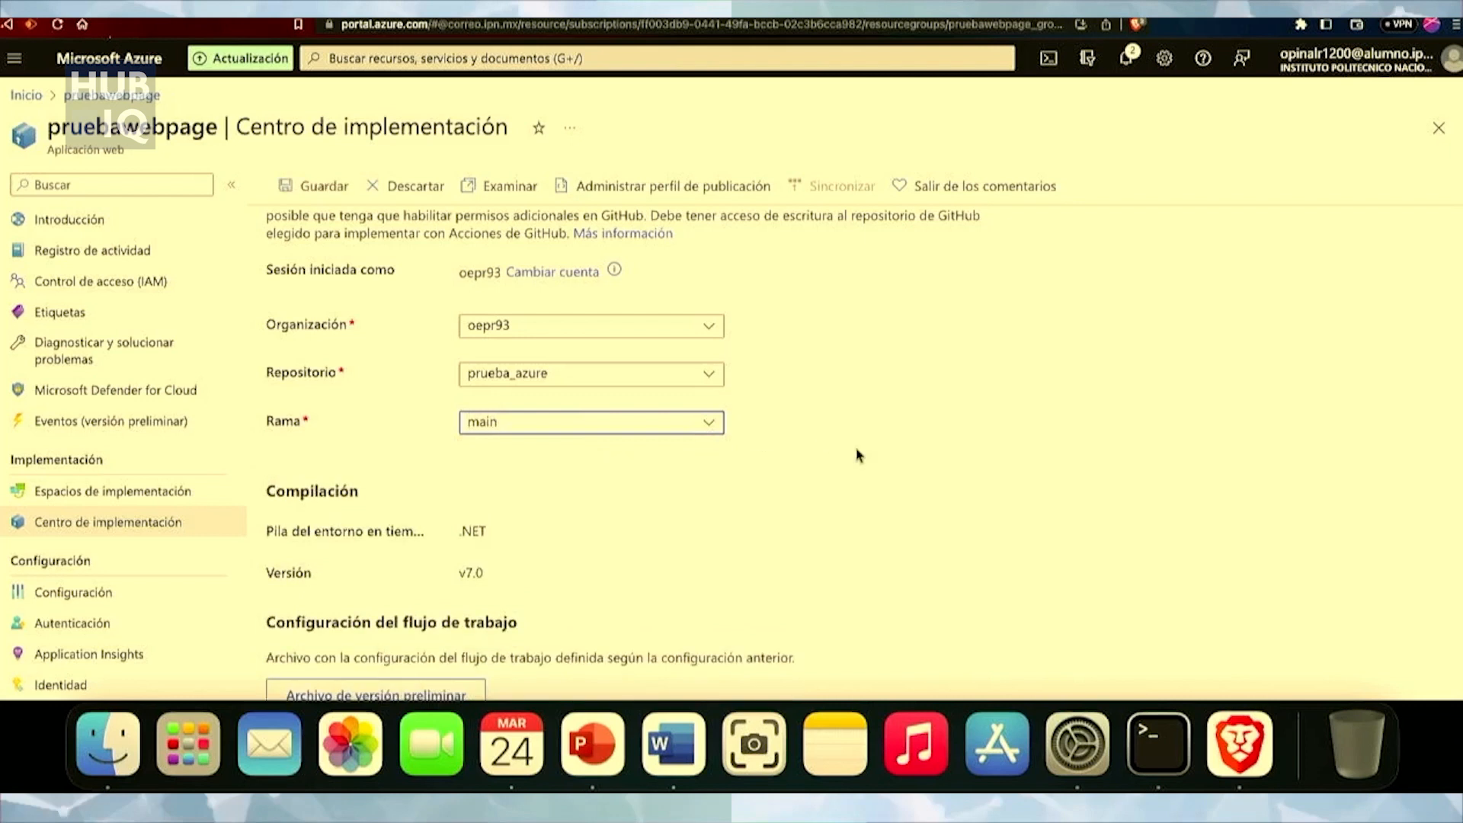
- Preview the generated GitHub Actions workflow file through its build and deploy jobs, close the preview and save the deployment configuration
scroll(859, 455, "down", 1)
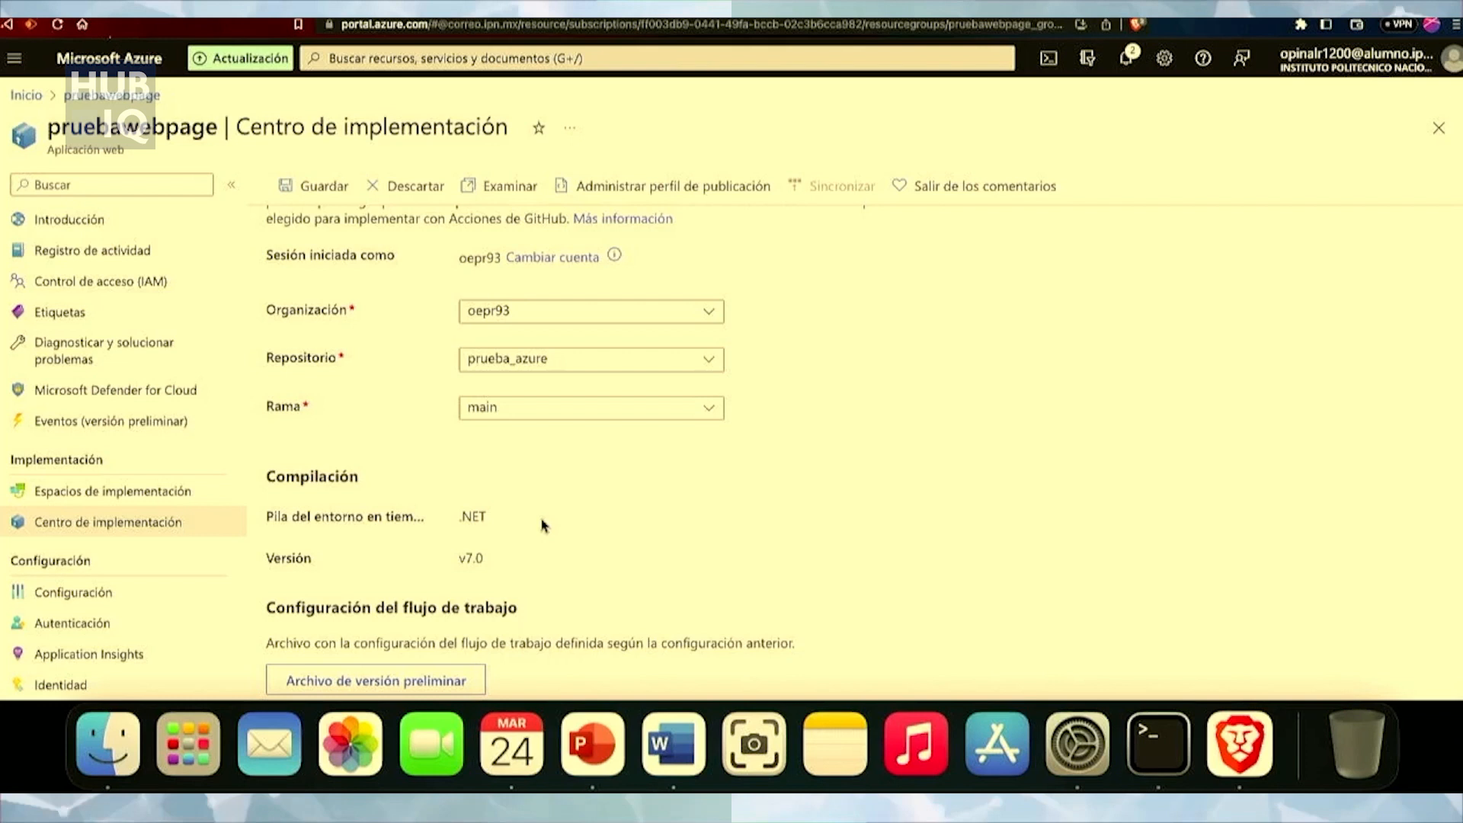
left_click(418, 689)
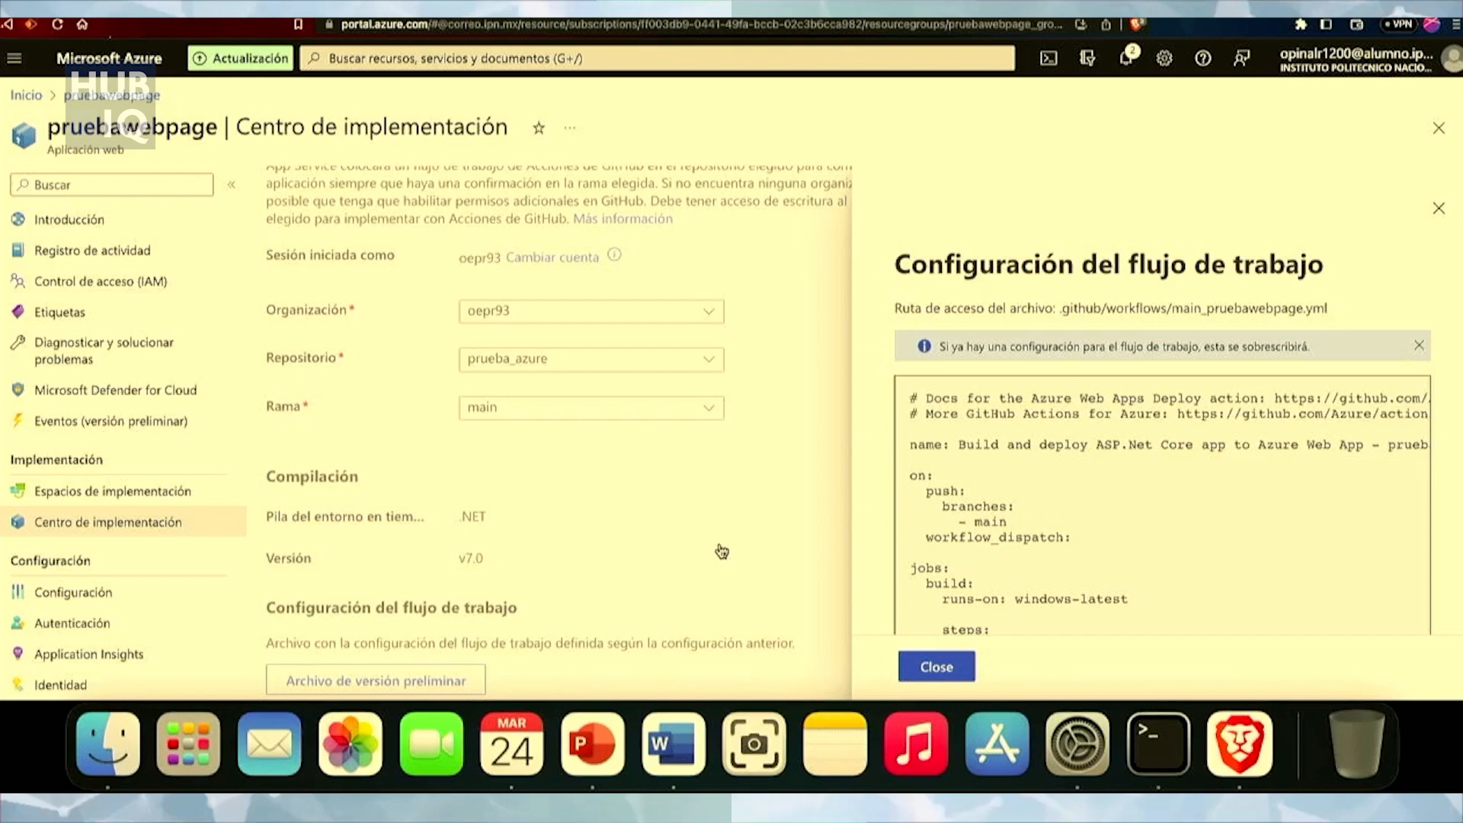
scroll(1041, 563, "down", 10)
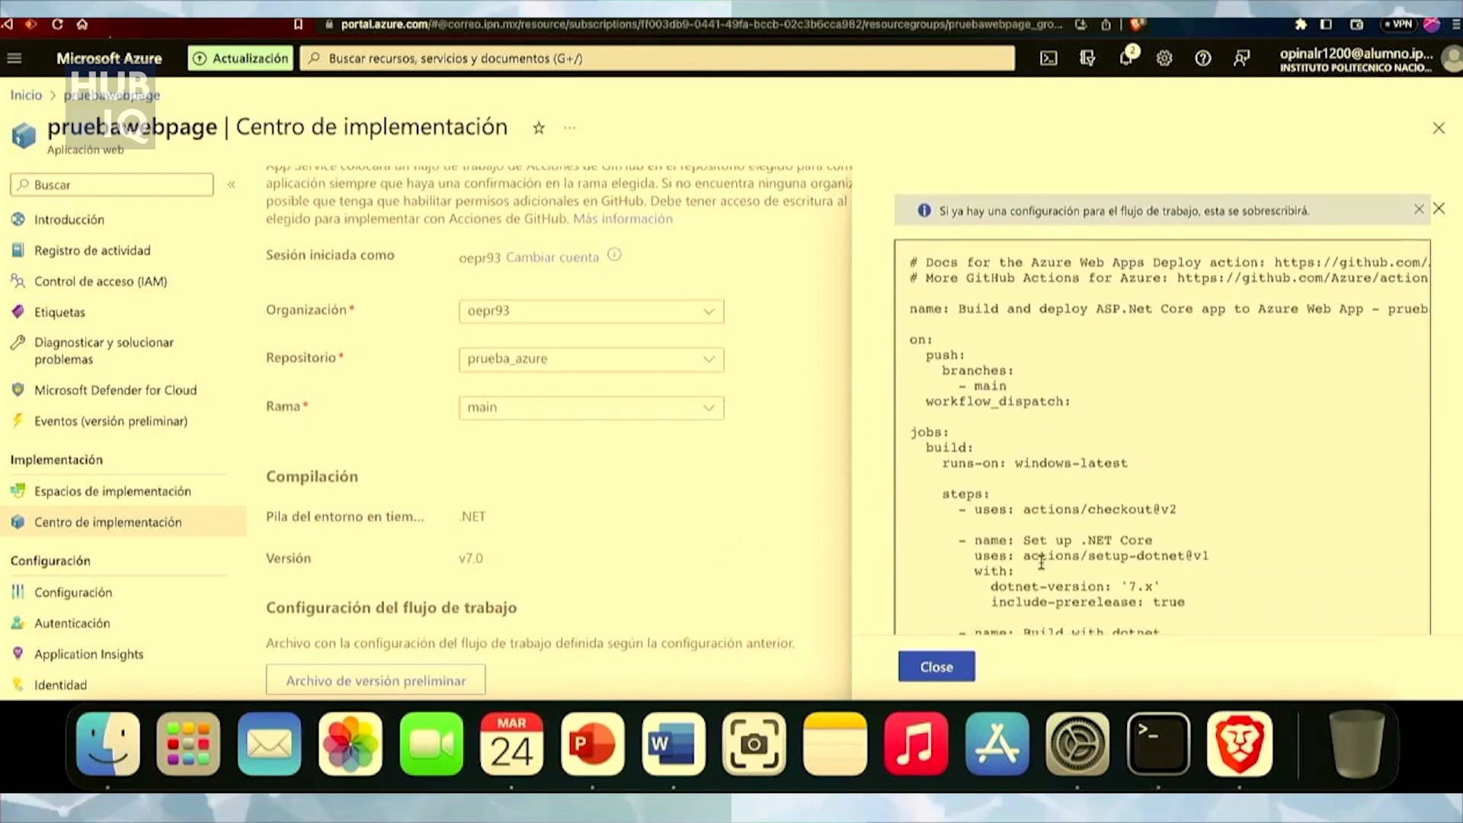
scroll(1041, 563, "down", 10)
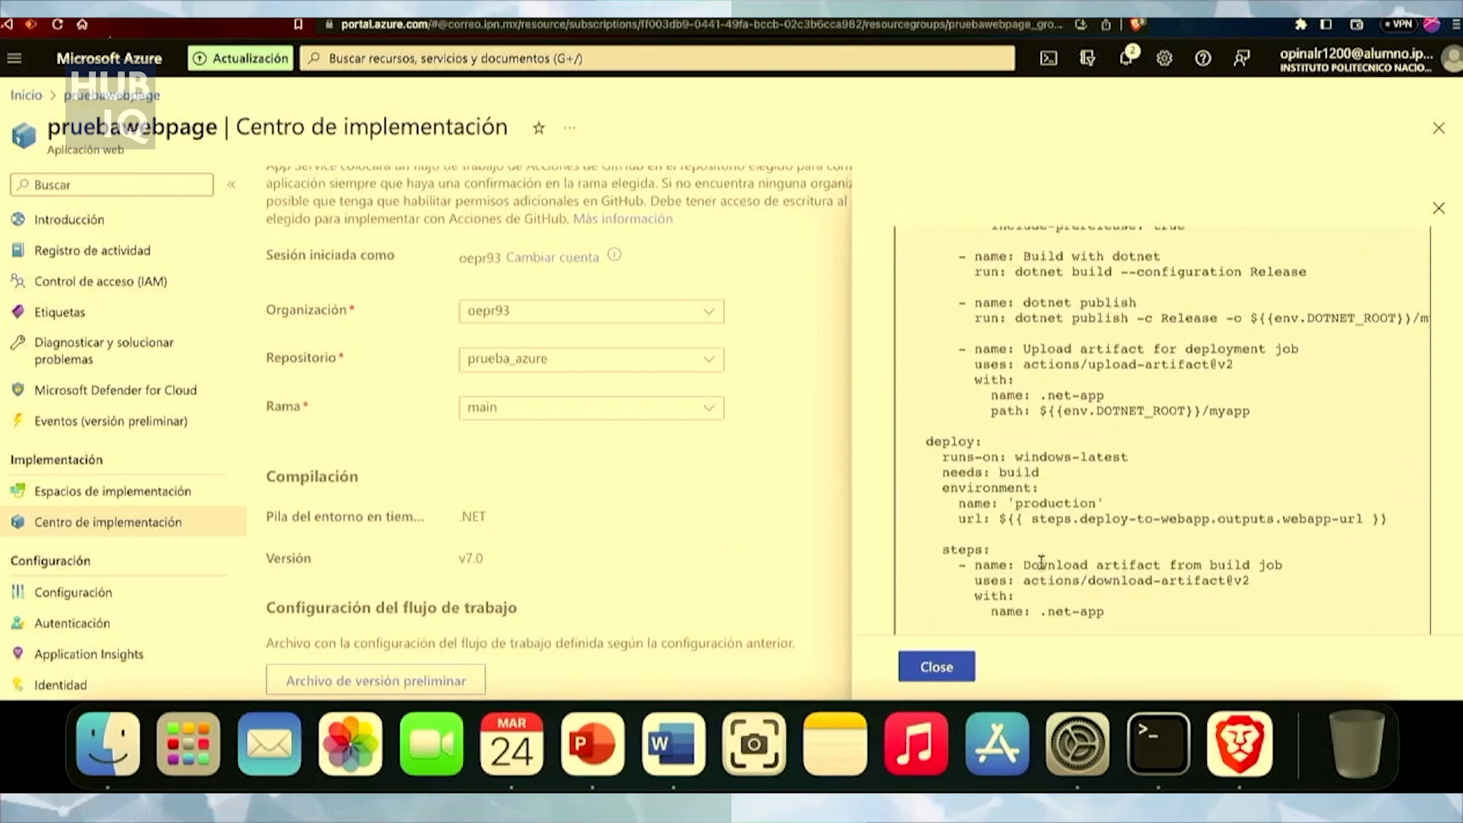
scroll(1041, 563, "down", 2)
left_click(943, 668)
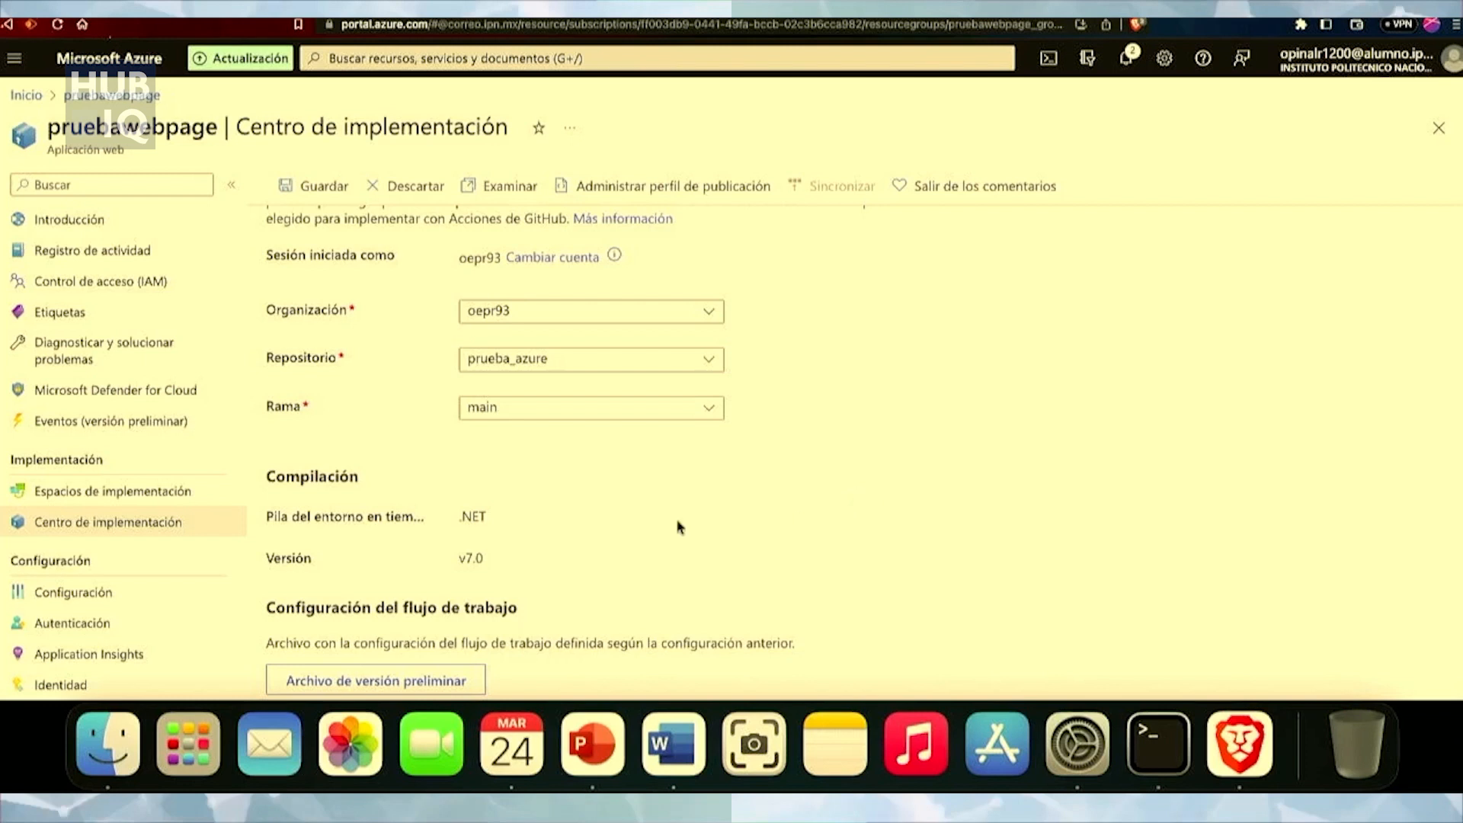
left_click(315, 188)
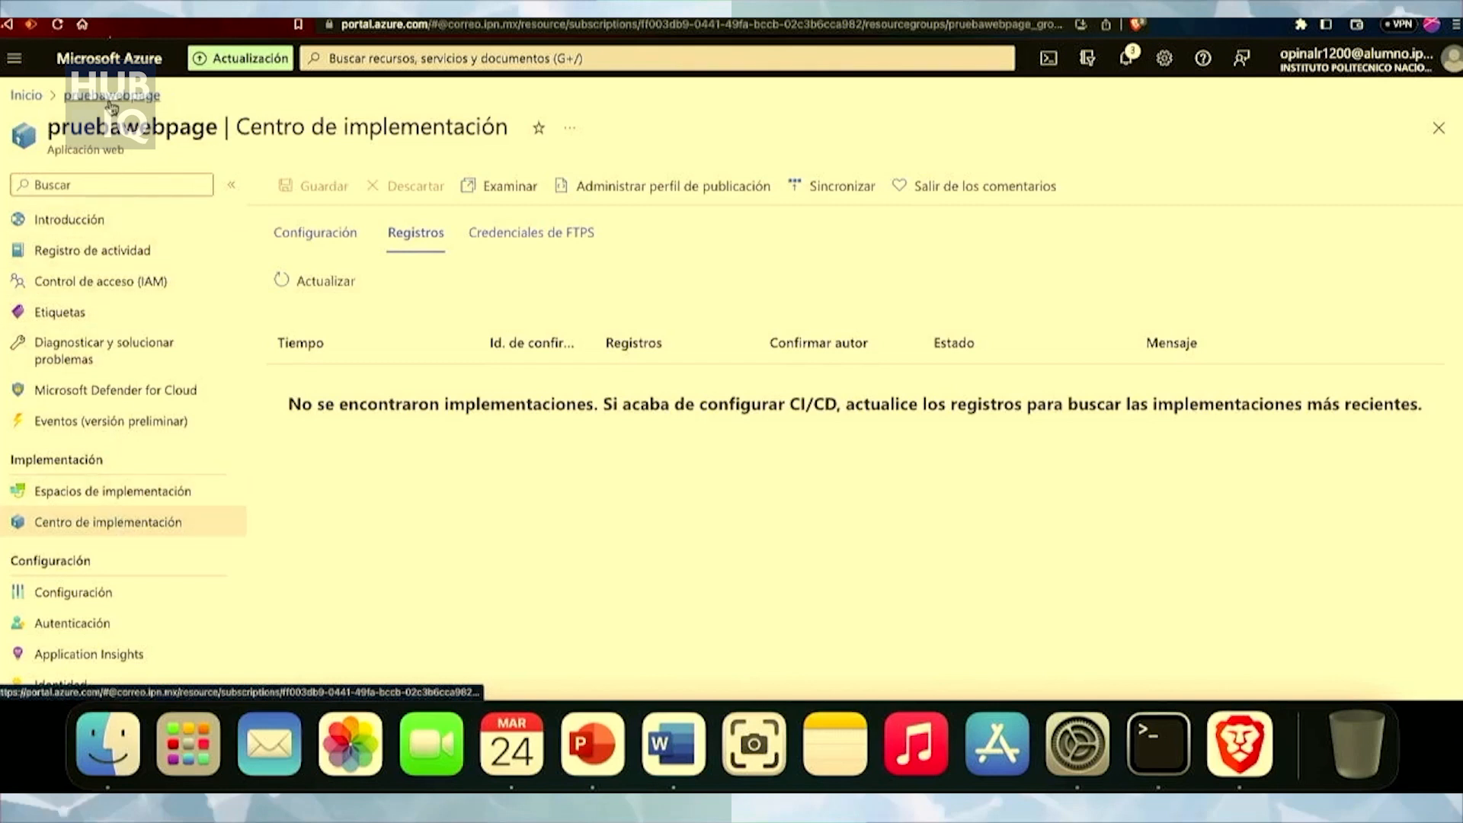
- Check the deployment details in the pruebawebpage overview and the site at its default domain, and return to the portal
left_click(121, 220)
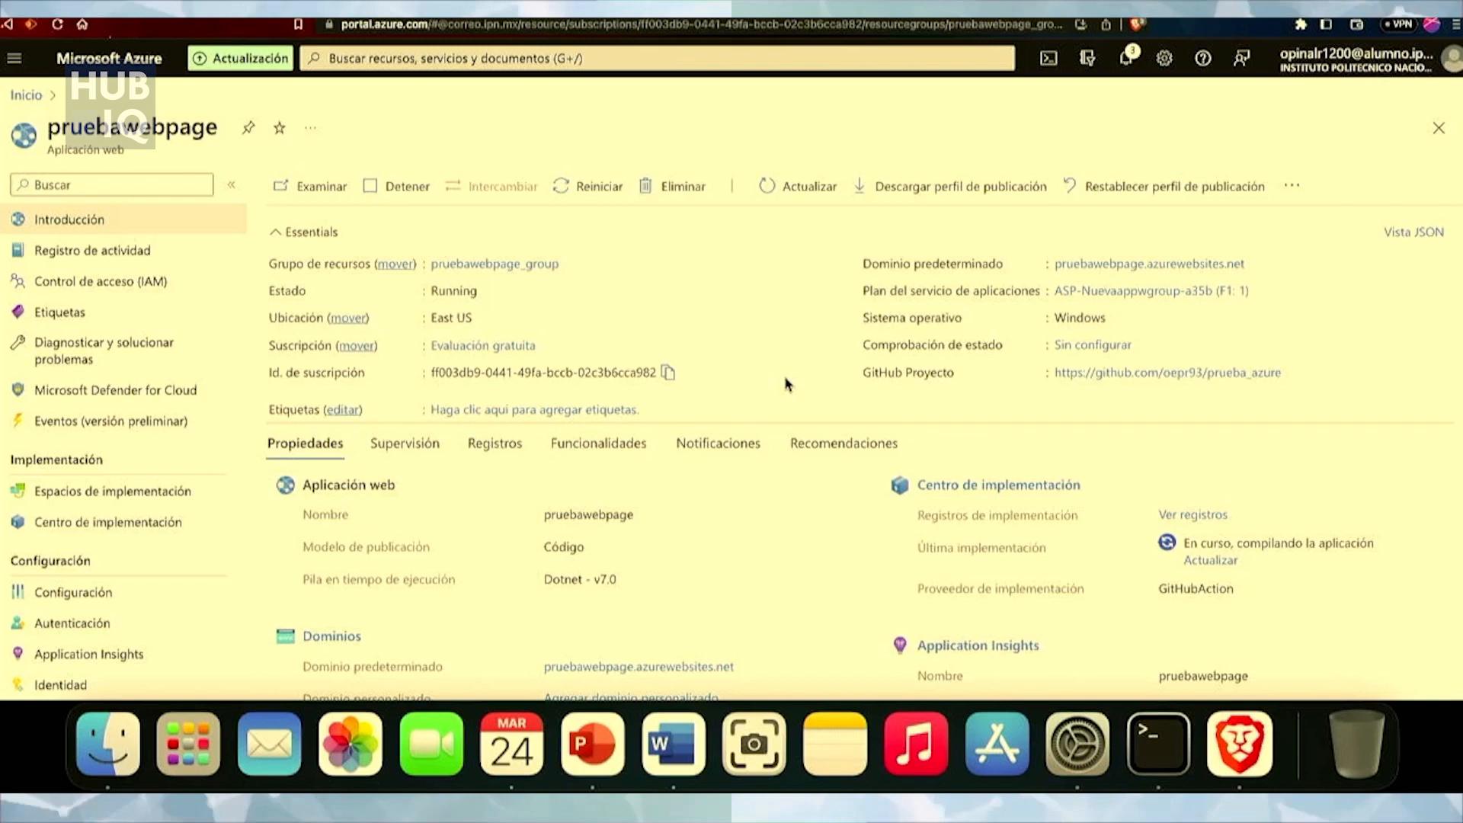
left_click(1125, 265)
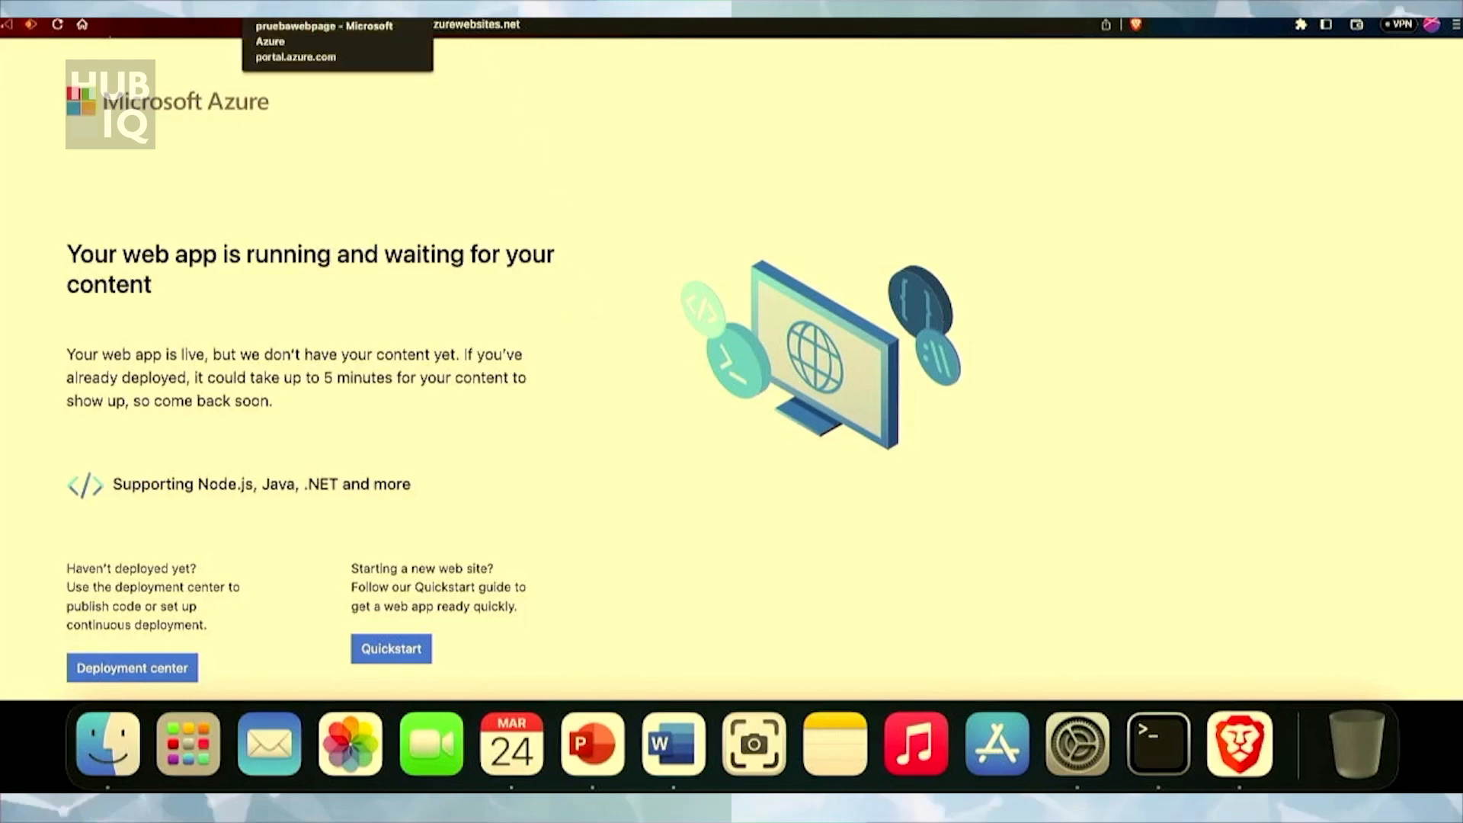
left_click(328, 9)
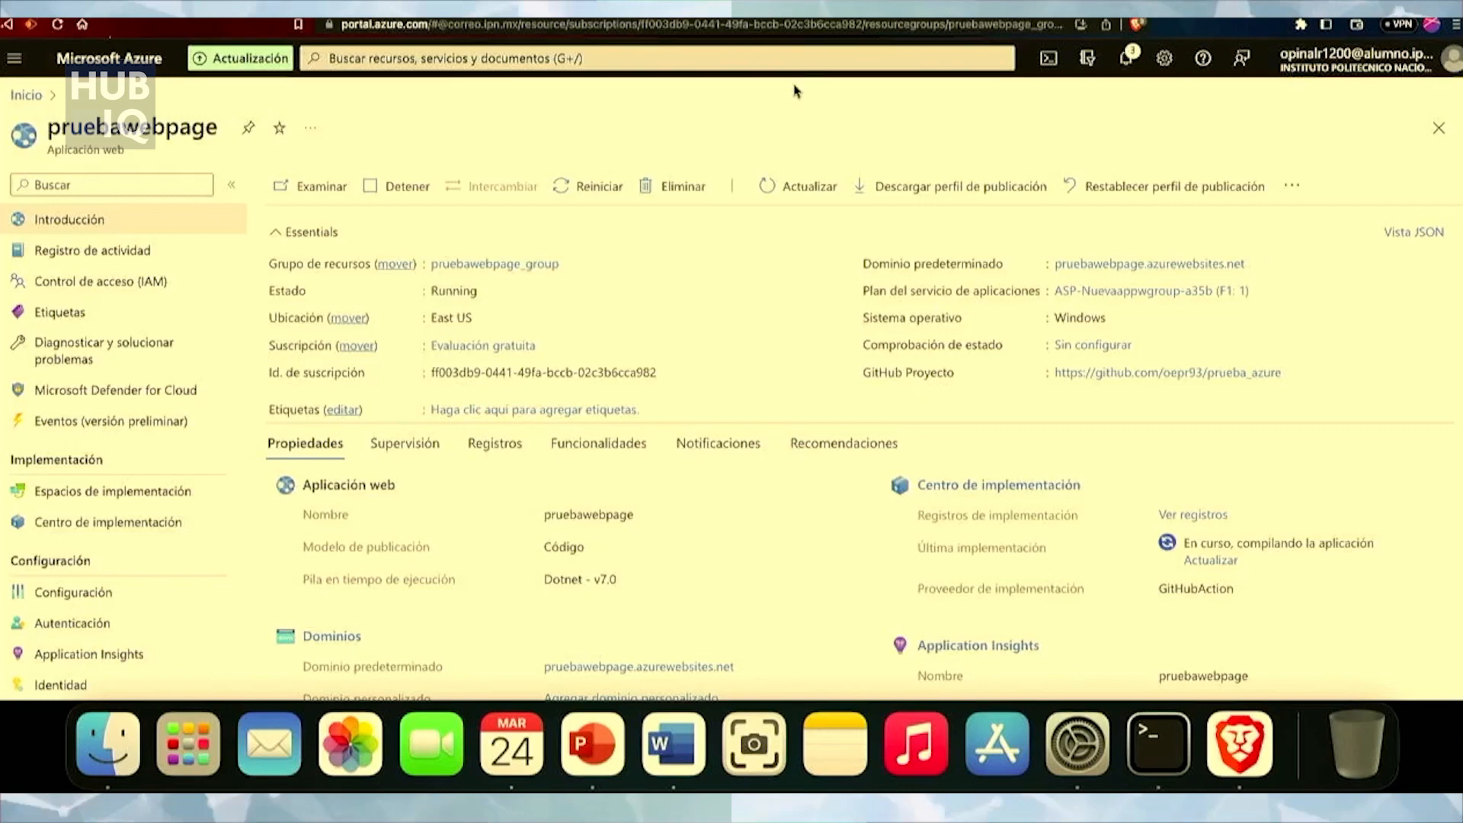
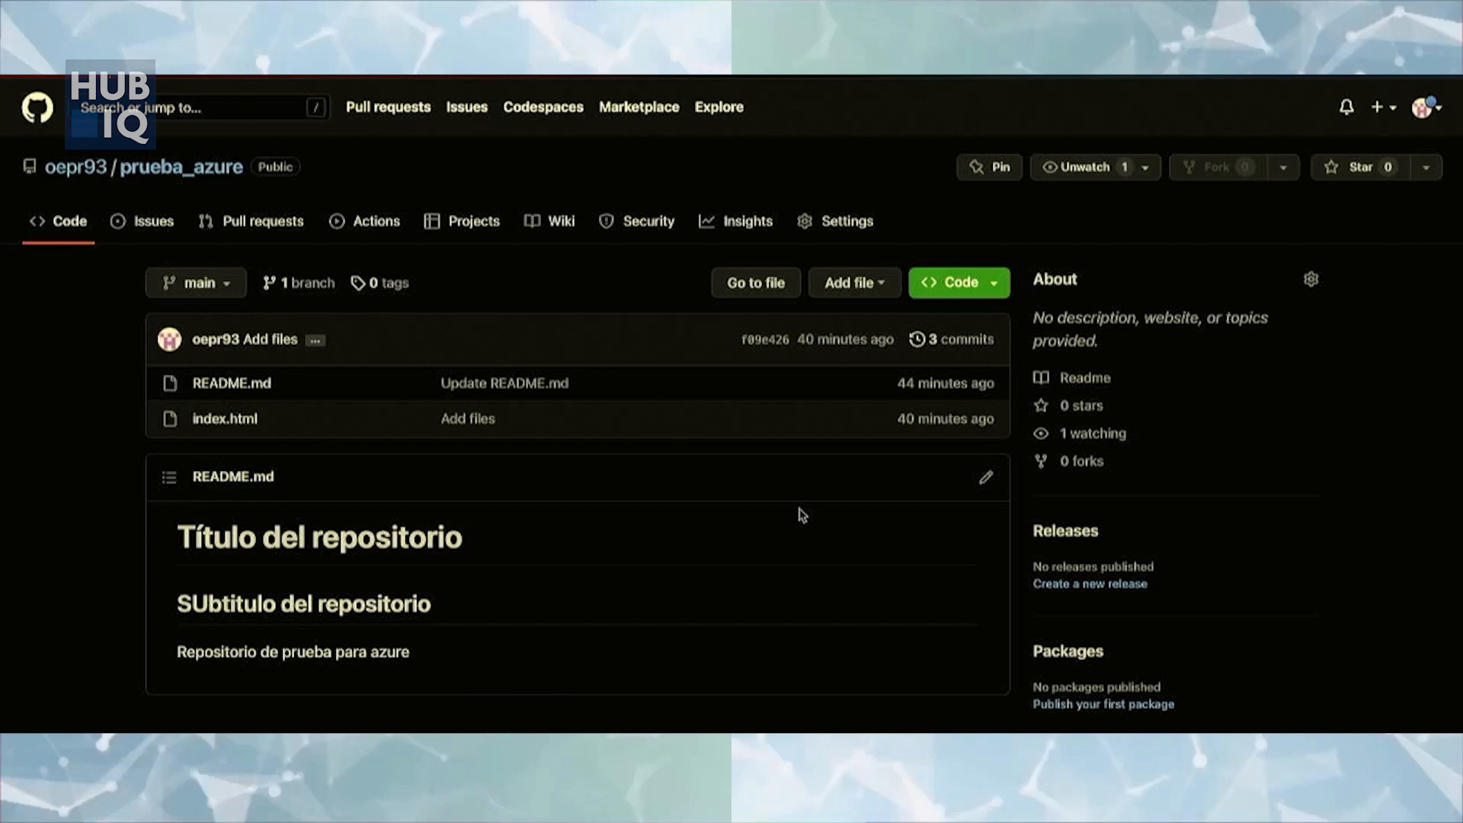
- In the prueba_azure repository on GitHub, view the local cloning options and show the HTTPS clone address
left_click(991, 287)
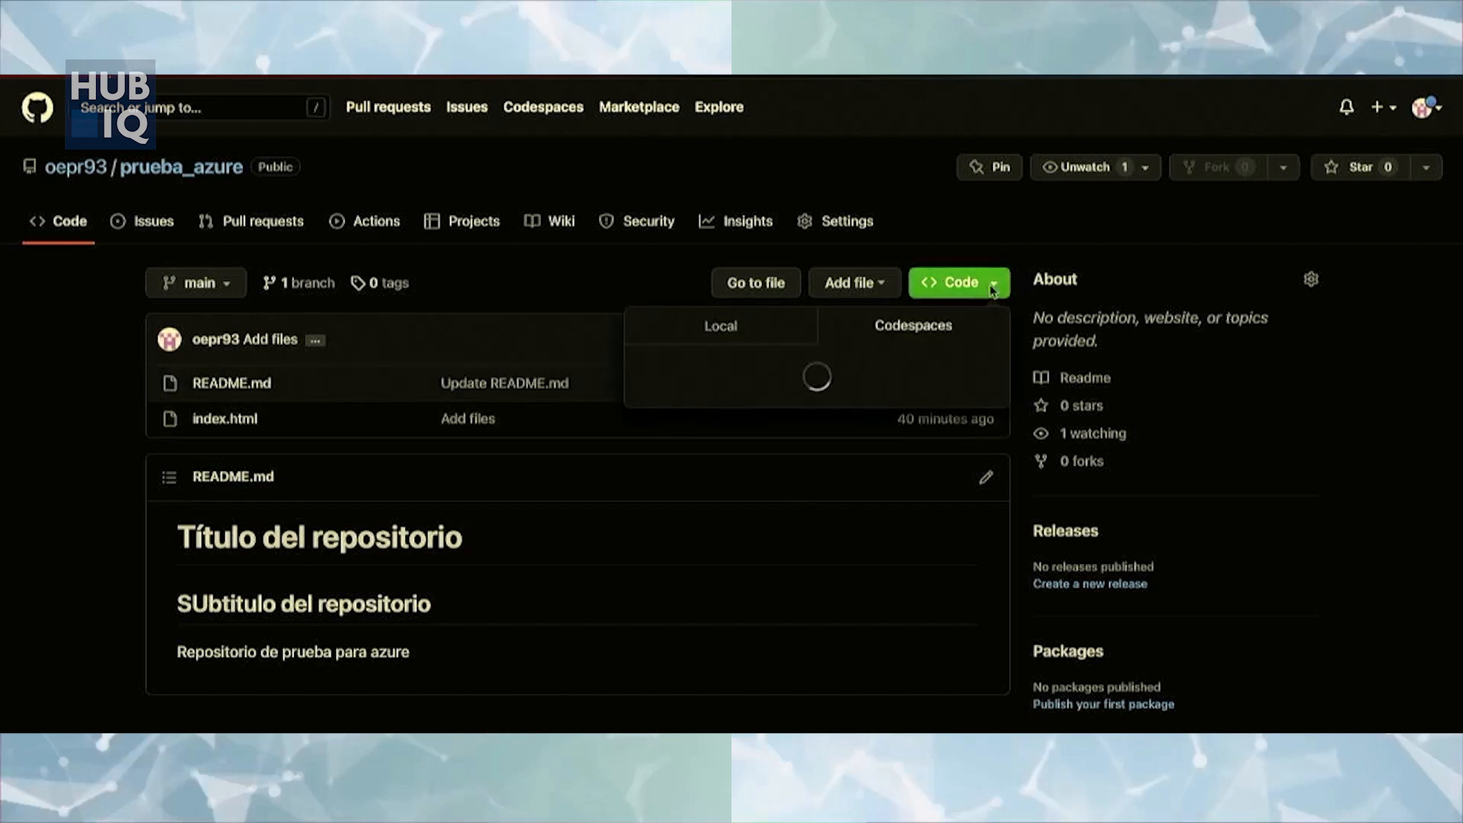
left_click(735, 335)
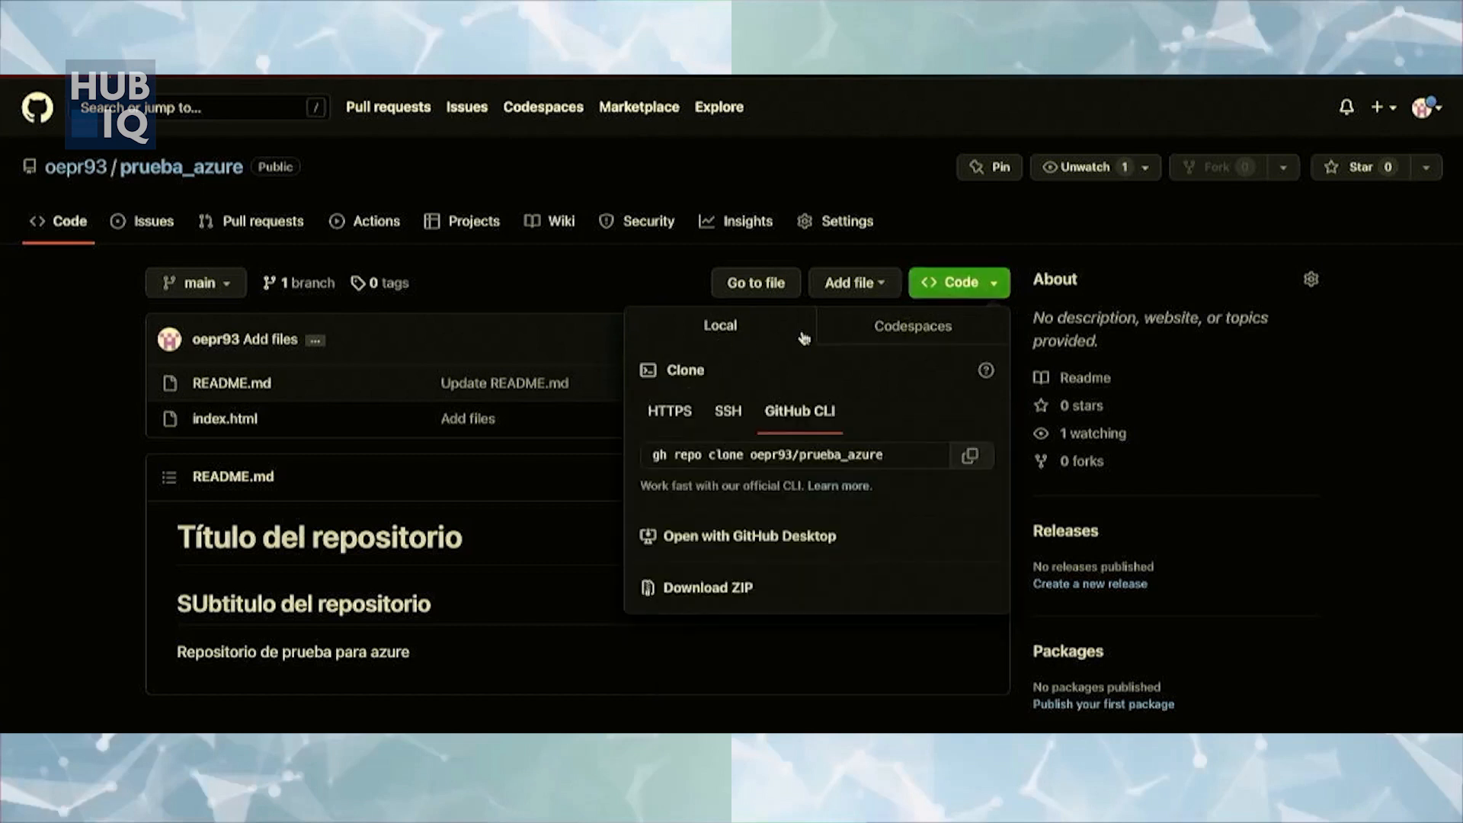
left_click(670, 412)
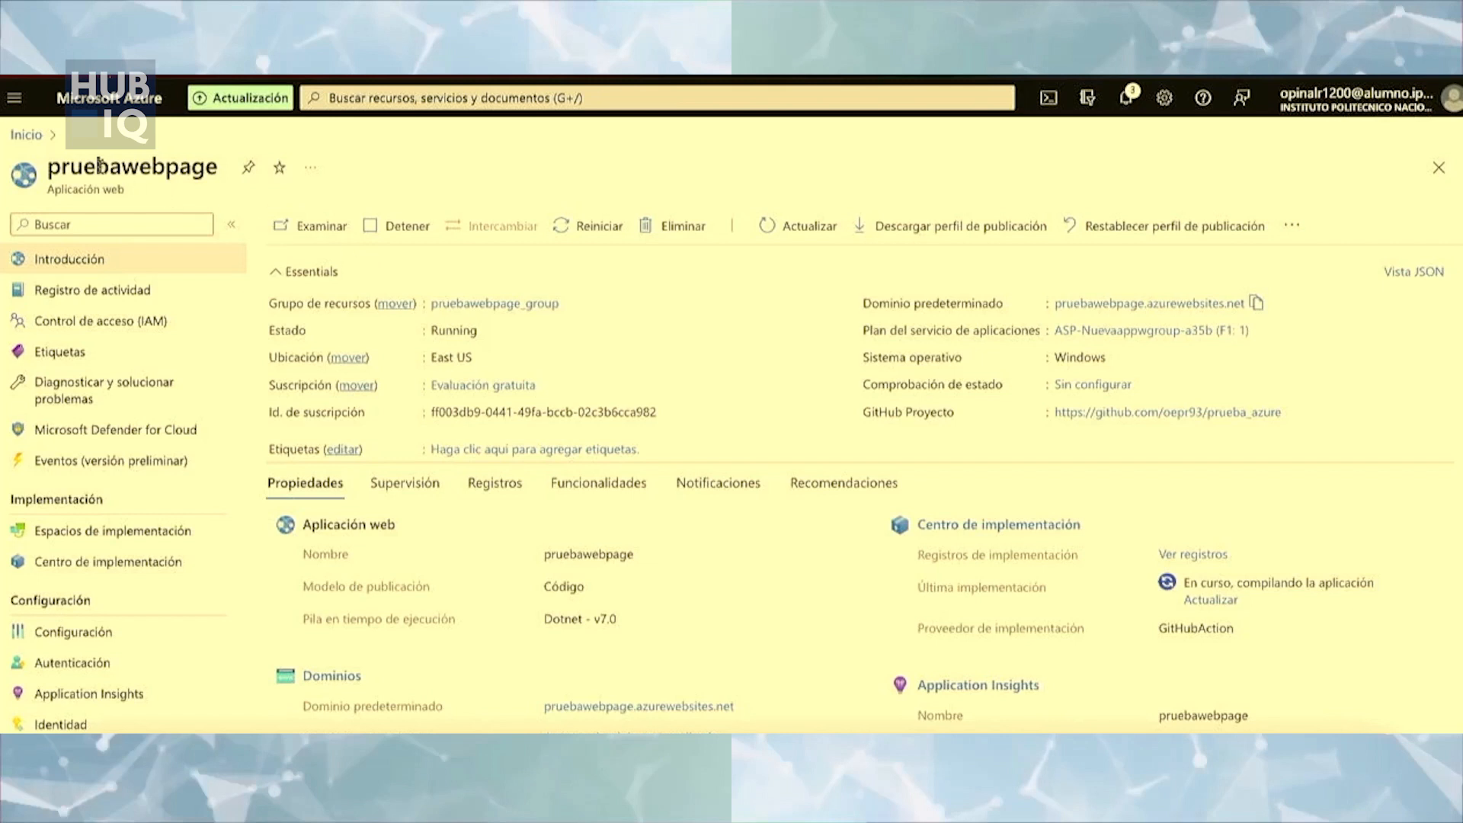
- In the Azure portal's full list of recent resources, select pruebawebpage_group and pruebawebpage and clear the list
left_click(22, 137)
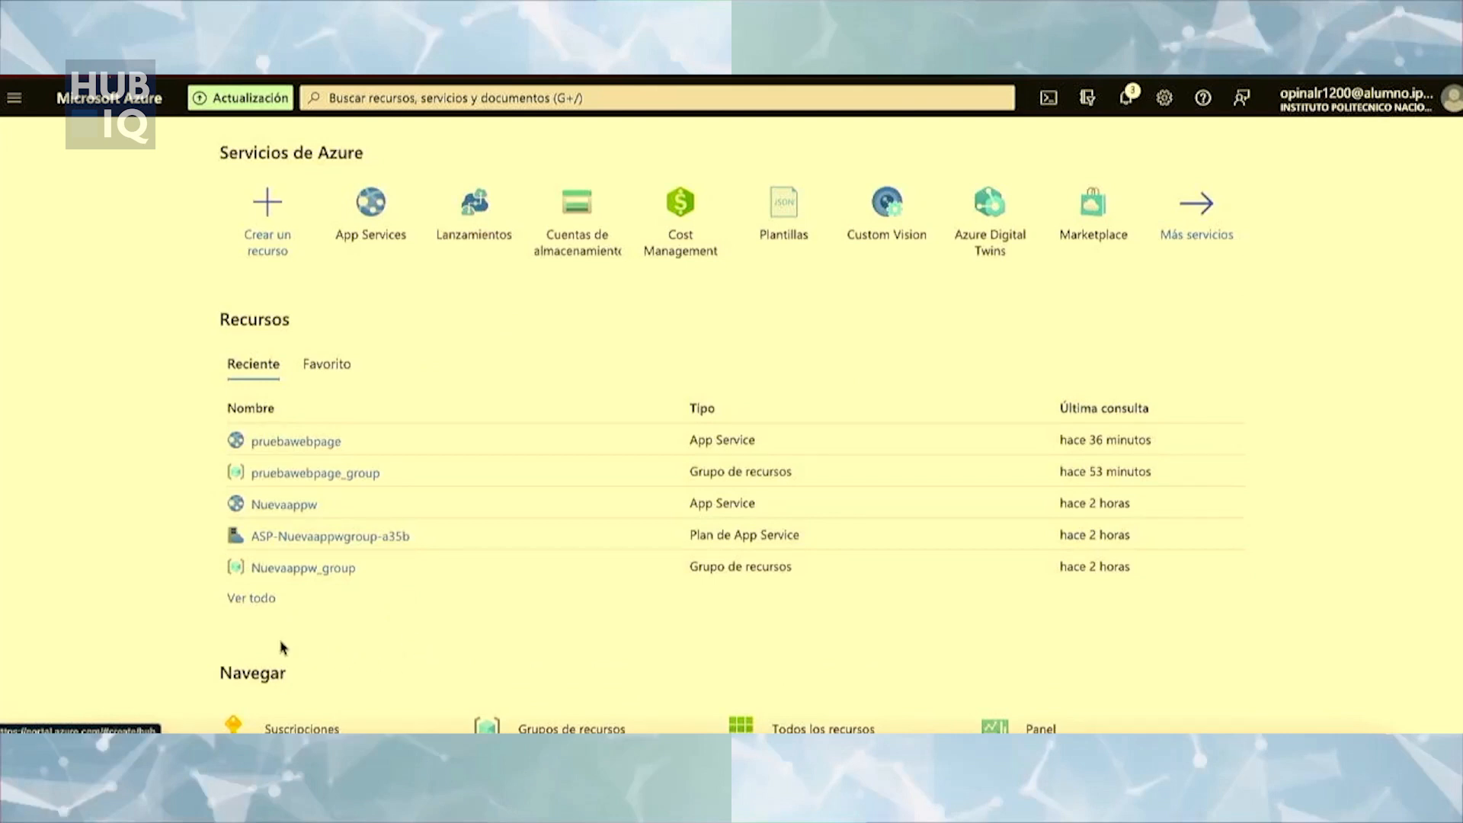
left_click(251, 601)
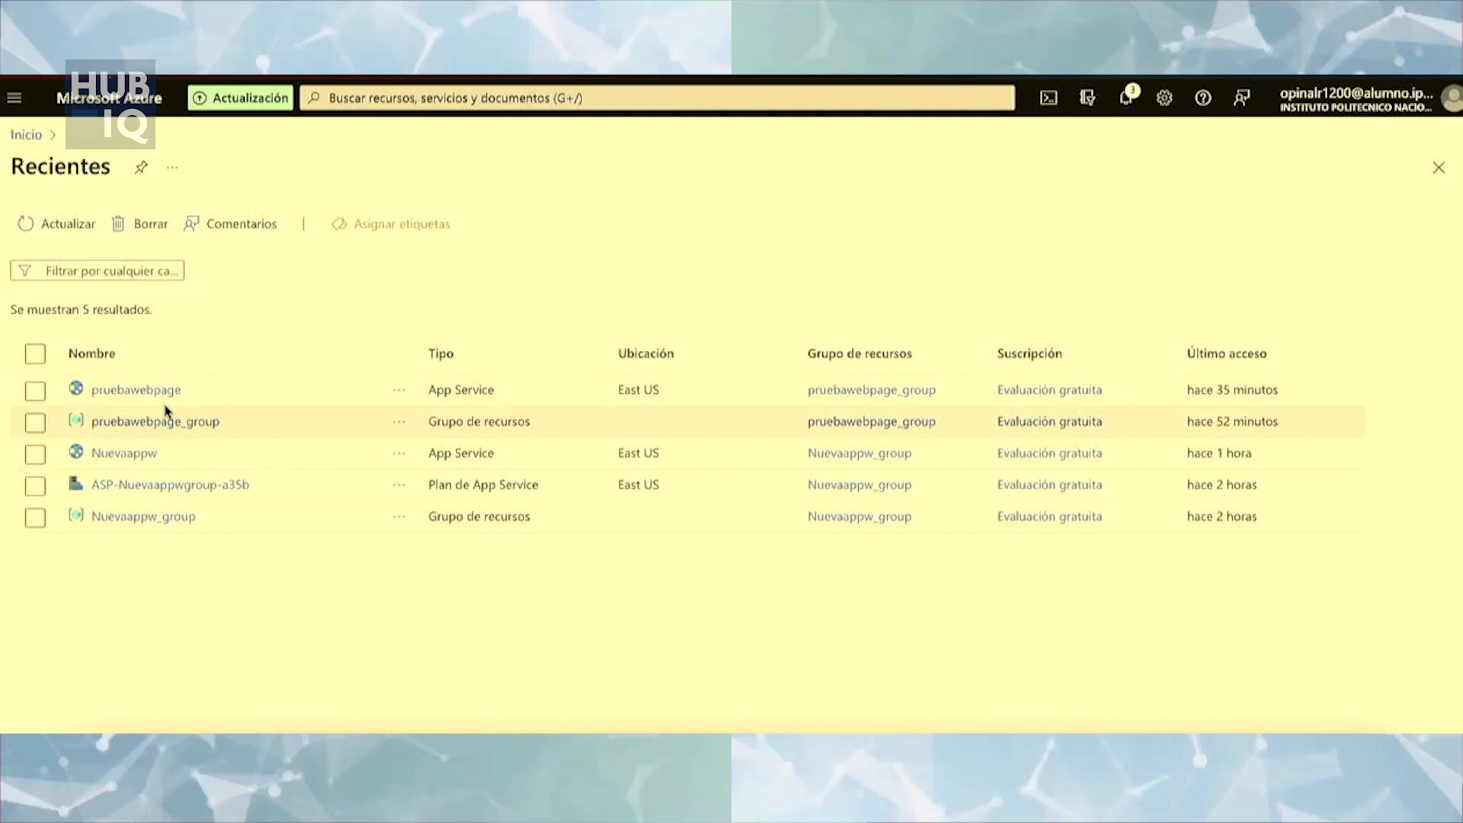
left_click(36, 422)
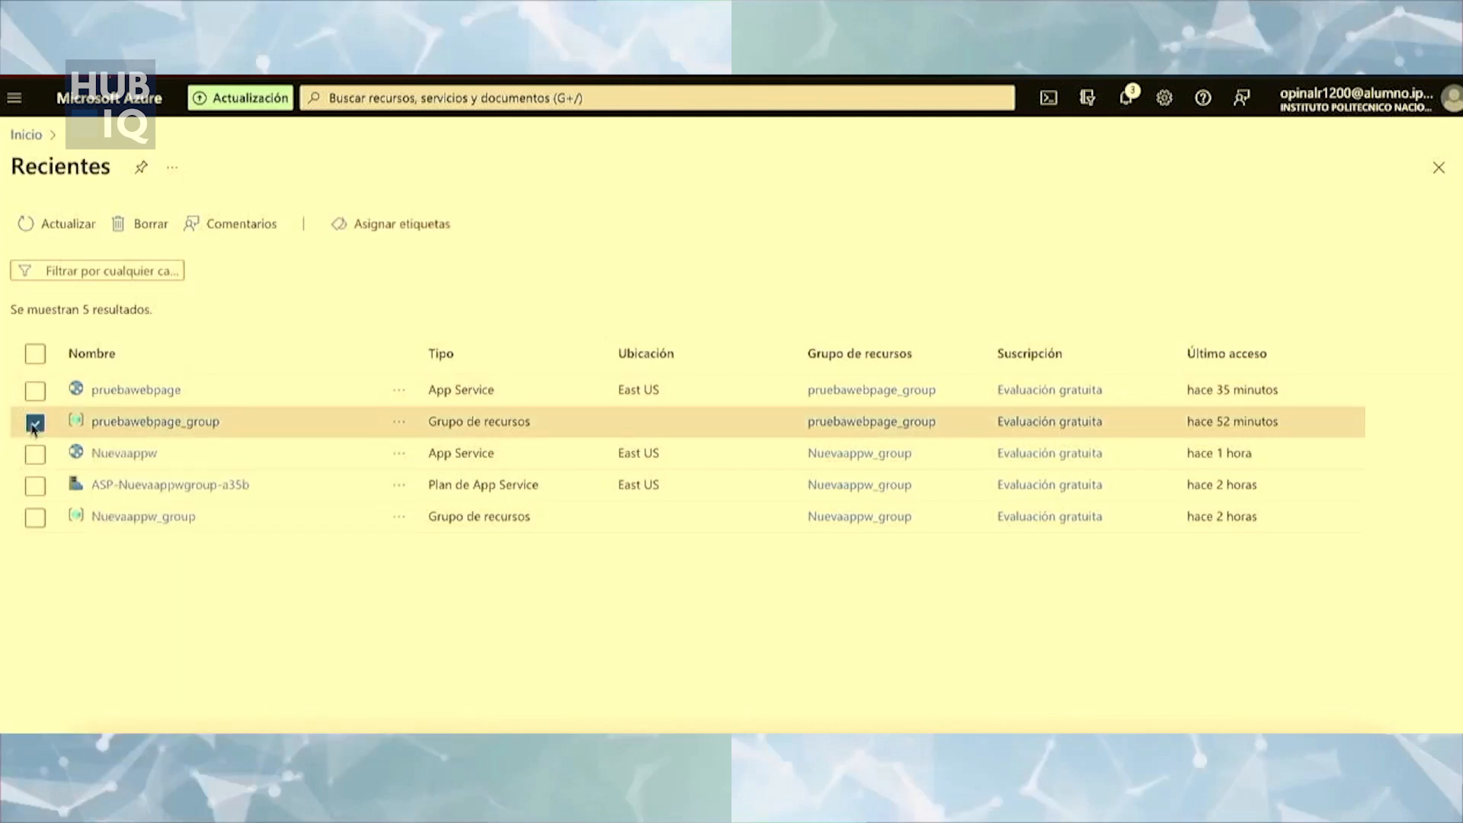
left_click(35, 391)
left_click(142, 229)
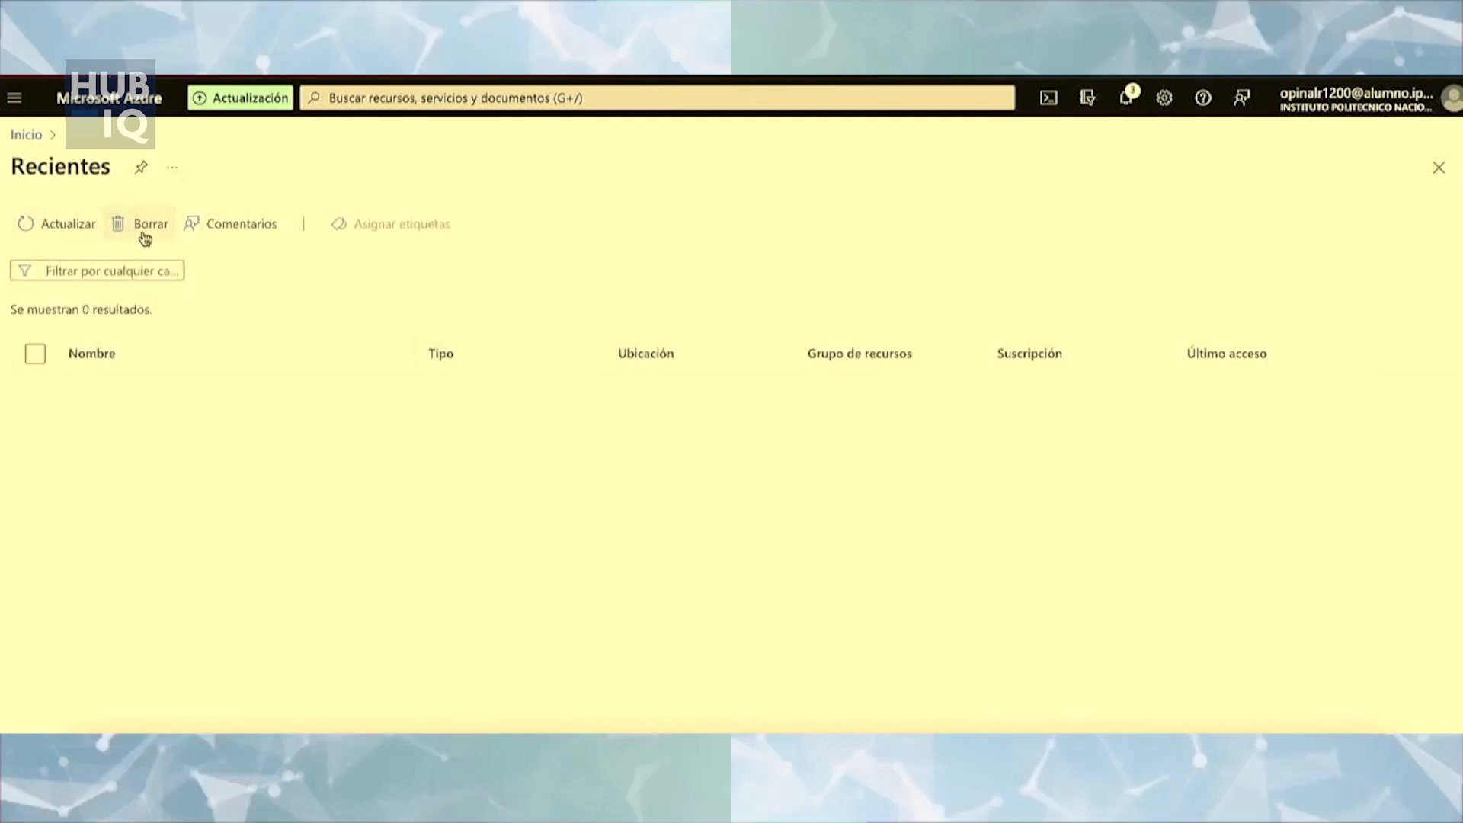